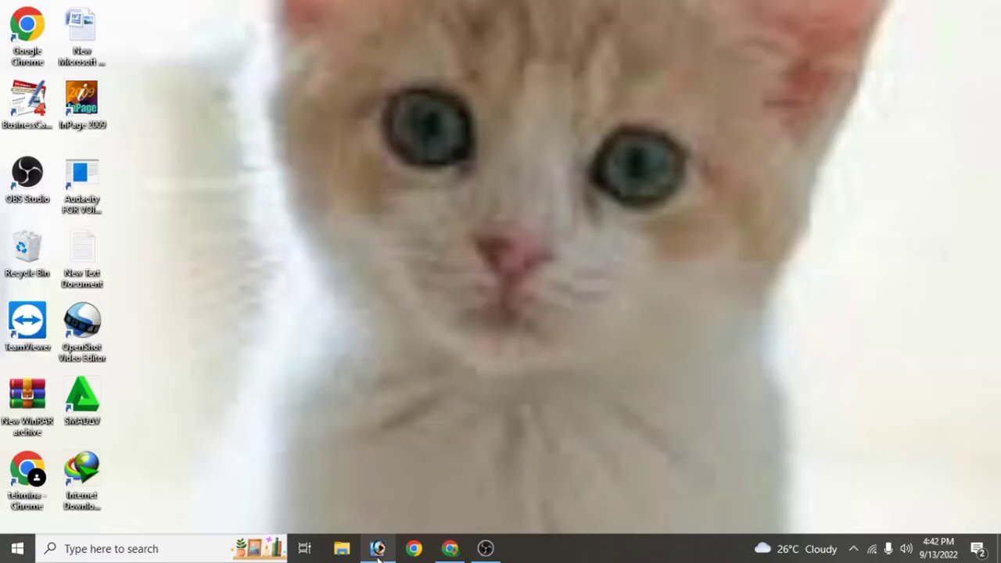
# Restore the Photoshop window showing white horse.png at 100%.
pyautogui.click(379, 549)
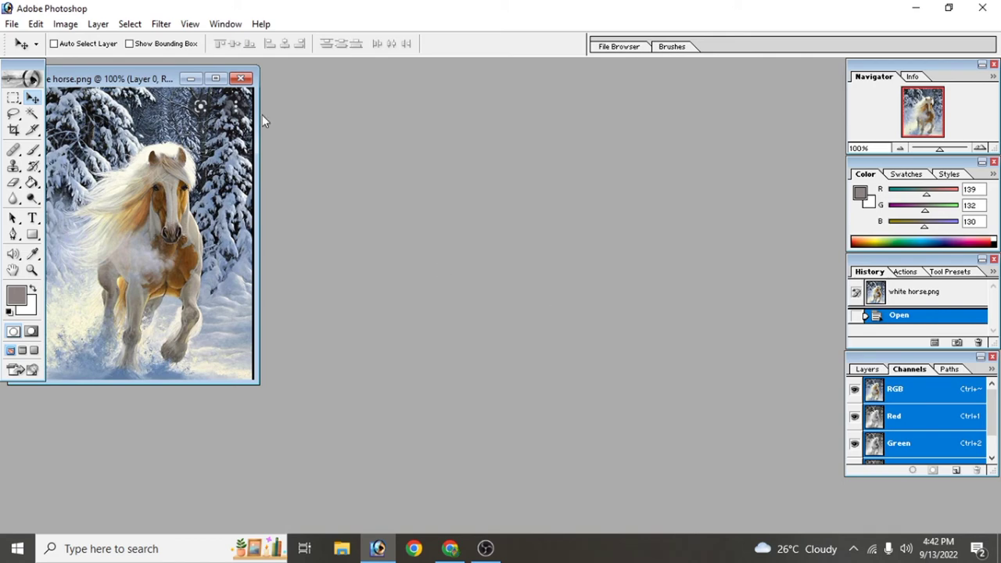
# Return to Photoshop and browse the Image > Mode options without changing the colour mode.
pyautogui.click(378, 548)
pyautogui.click(66, 24)
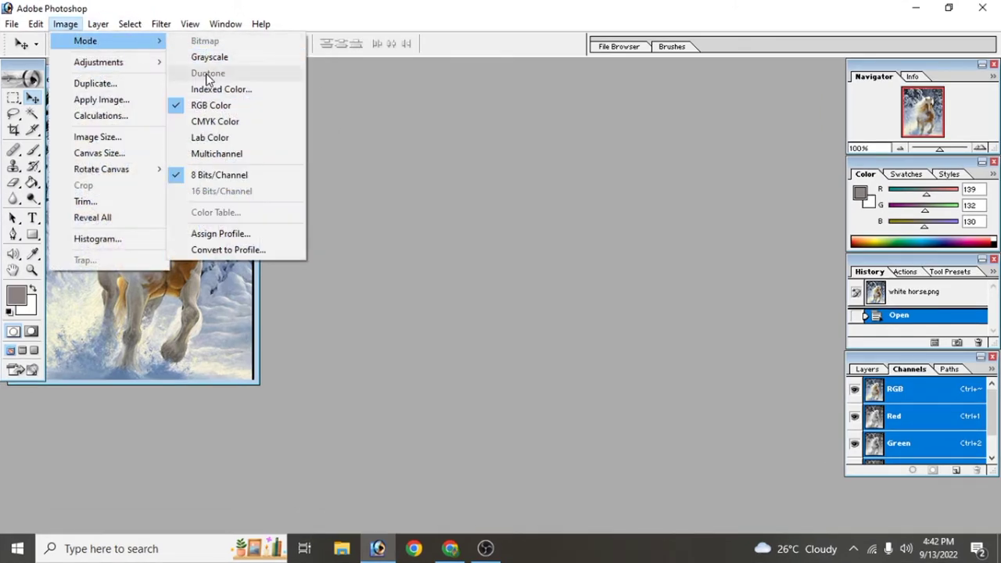
pyautogui.moveTo(87, 40)
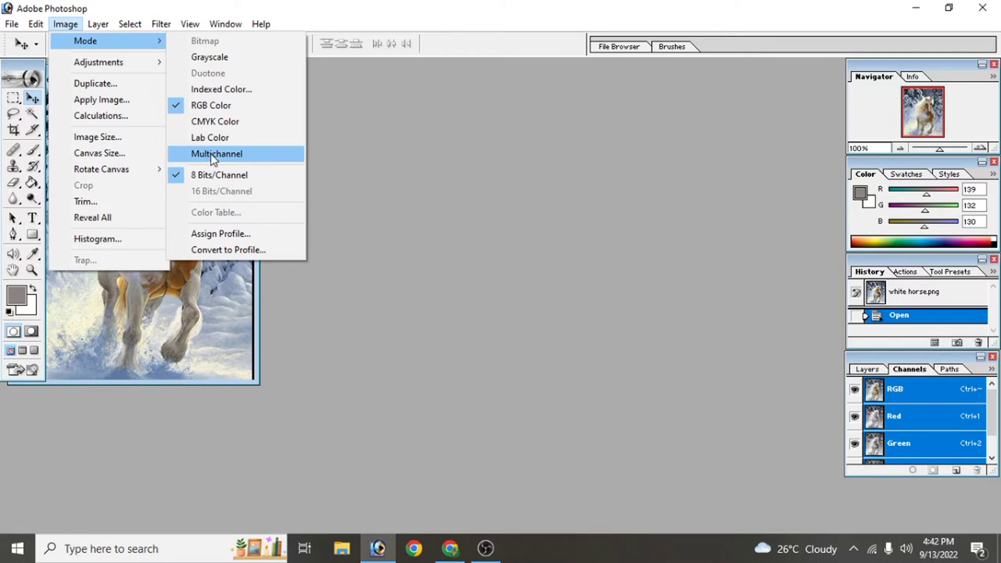
pyautogui.click(339, 175)
# Create the 1920 × 1080 CMYK document and drag the horse photo into it.
pyautogui.hotkey('ctrl', 'n')
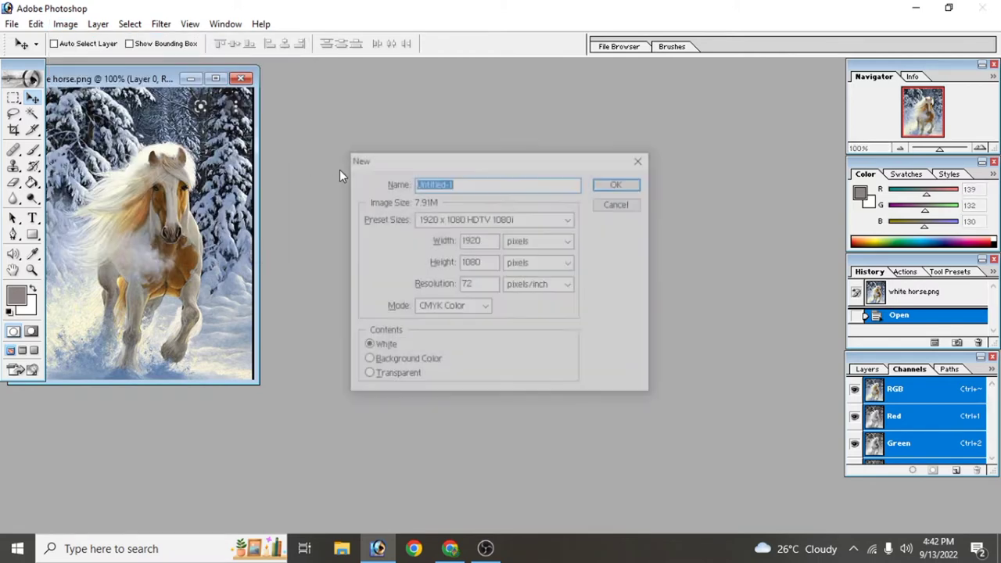
pyautogui.press('Return')
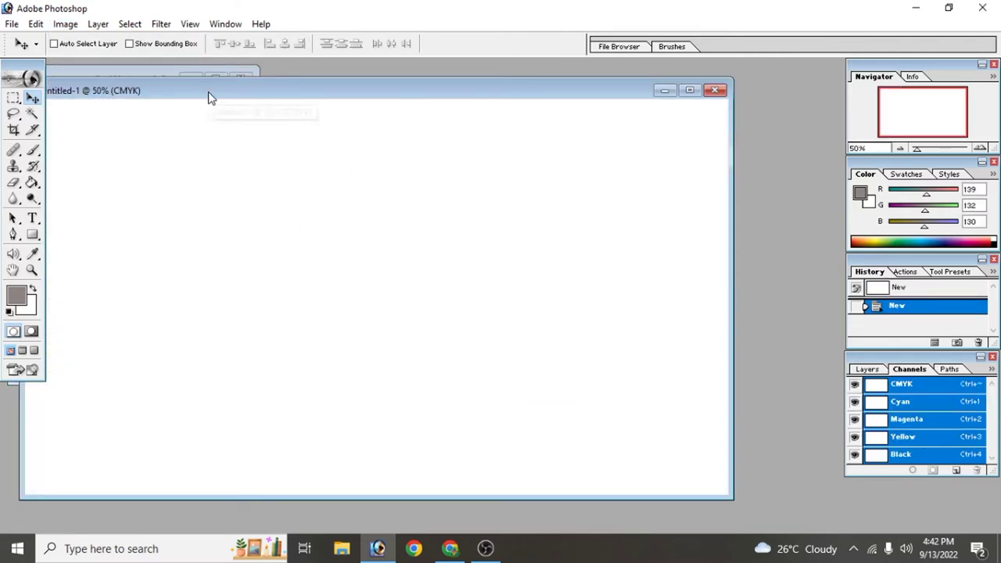
pyautogui.moveTo(209, 92); pyautogui.dragTo(455, 127)
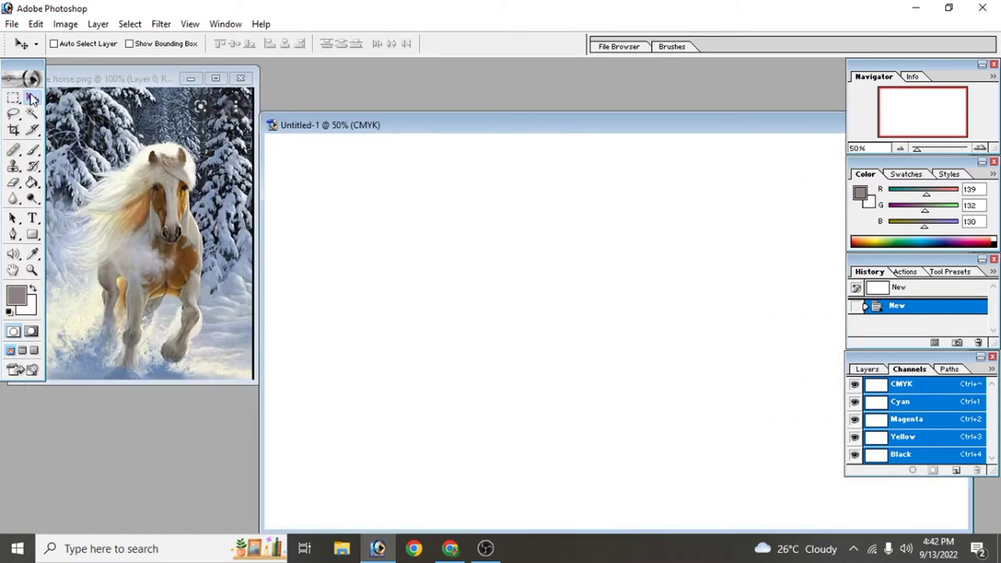
pyautogui.click(134, 170)
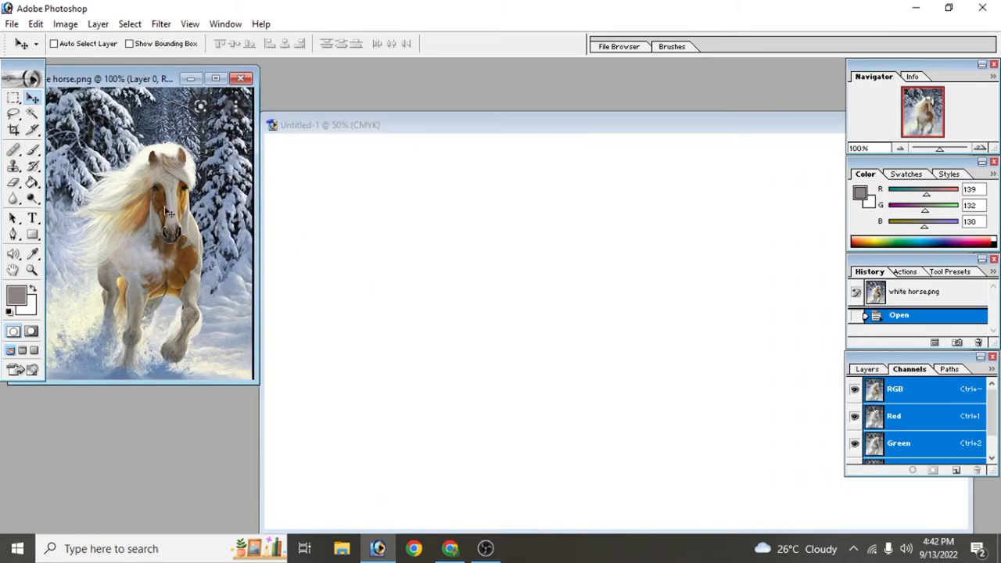
pyautogui.moveTo(169, 213)
pyautogui.mouseDown()
pyautogui.moveTo(357, 290)
pyautogui.moveTo(475, 313)
pyautogui.mouseUp()
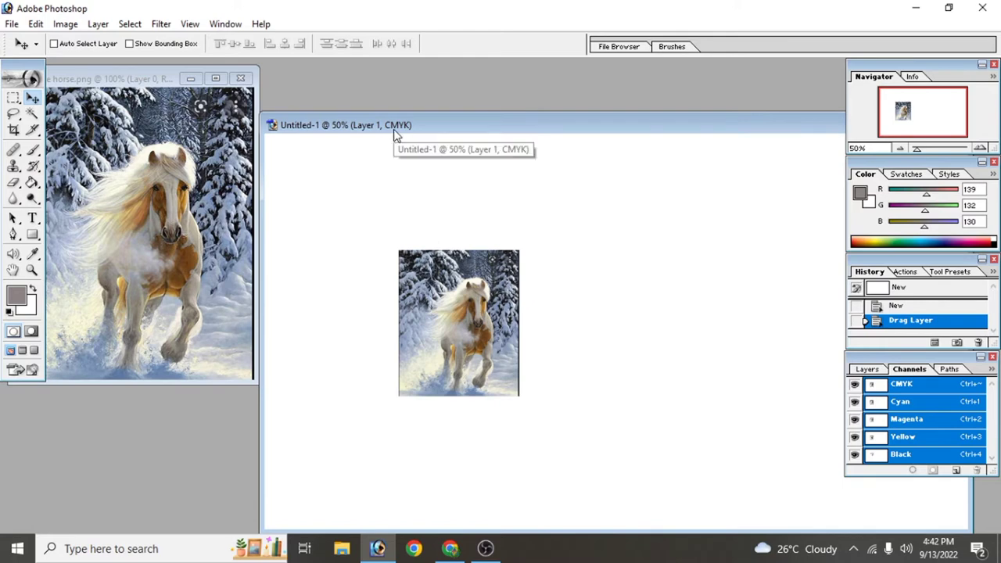
pyautogui.moveTo(395, 128); pyautogui.dragTo(208, 94)
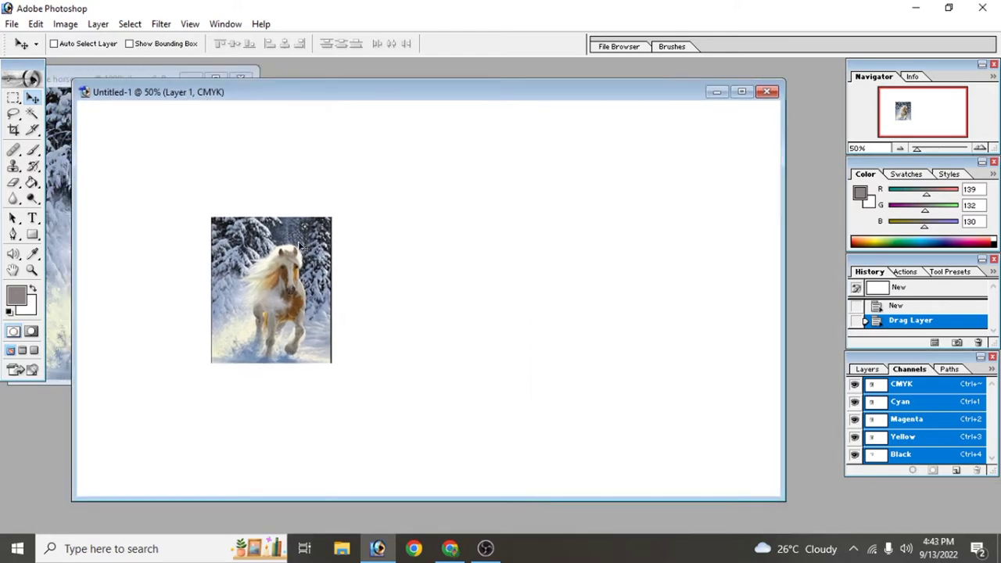
# Stretch the horse layer to about 197% wide and 123.6% tall at the canvas top-left.
pyautogui.hotkey('ctrl', 't')
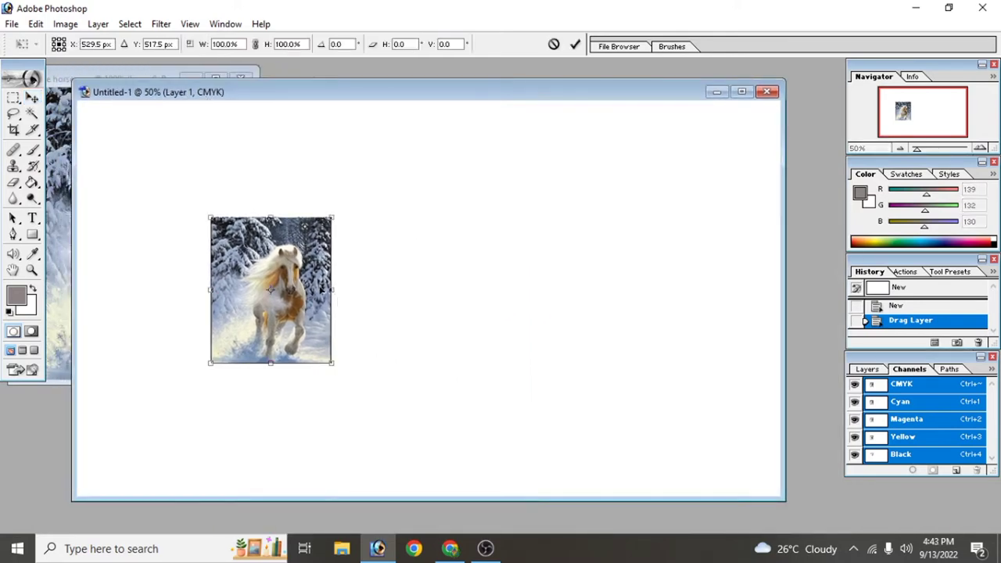
pyautogui.moveTo(333, 289); pyautogui.dragTo(364, 297)
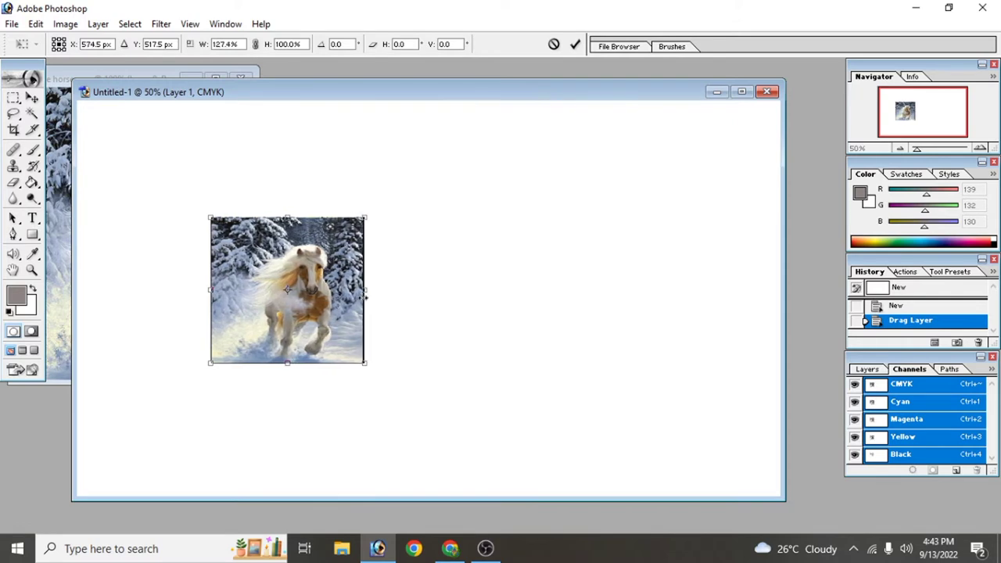
pyautogui.moveTo(286, 217); pyautogui.dragTo(286, 183)
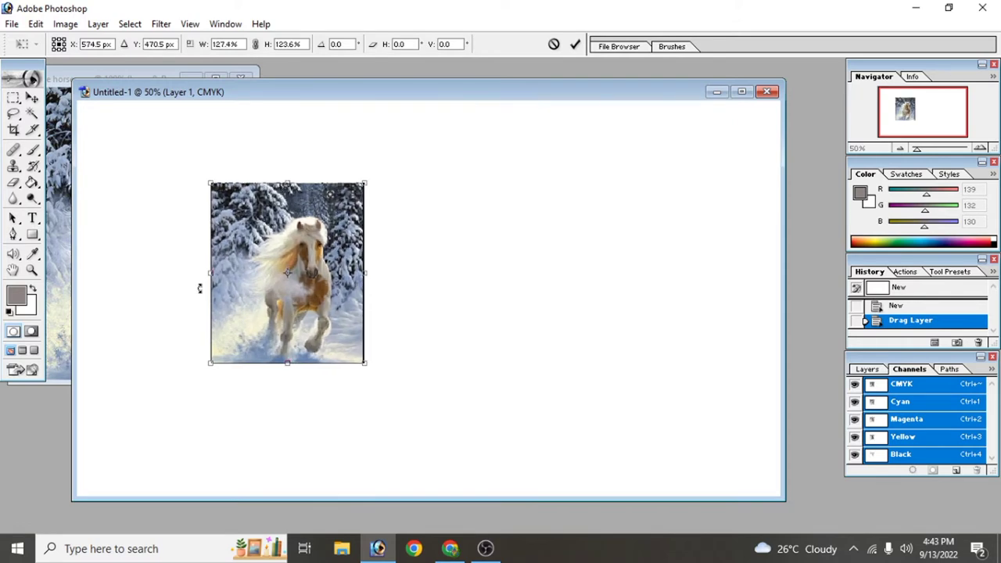
pyautogui.moveTo(208, 266); pyautogui.dragTo(124, 256)
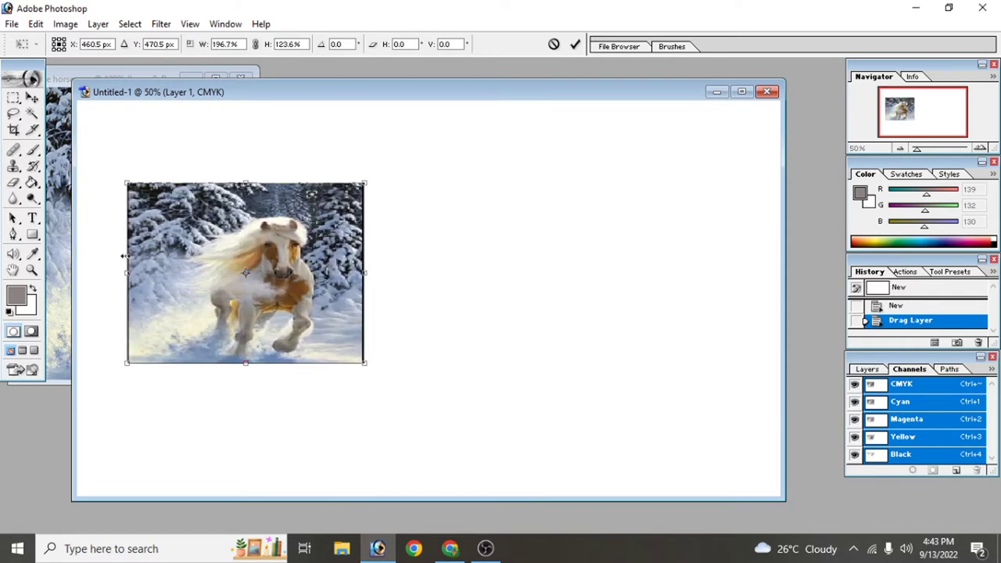
pyautogui.moveTo(211, 256); pyautogui.dragTo(173, 188)
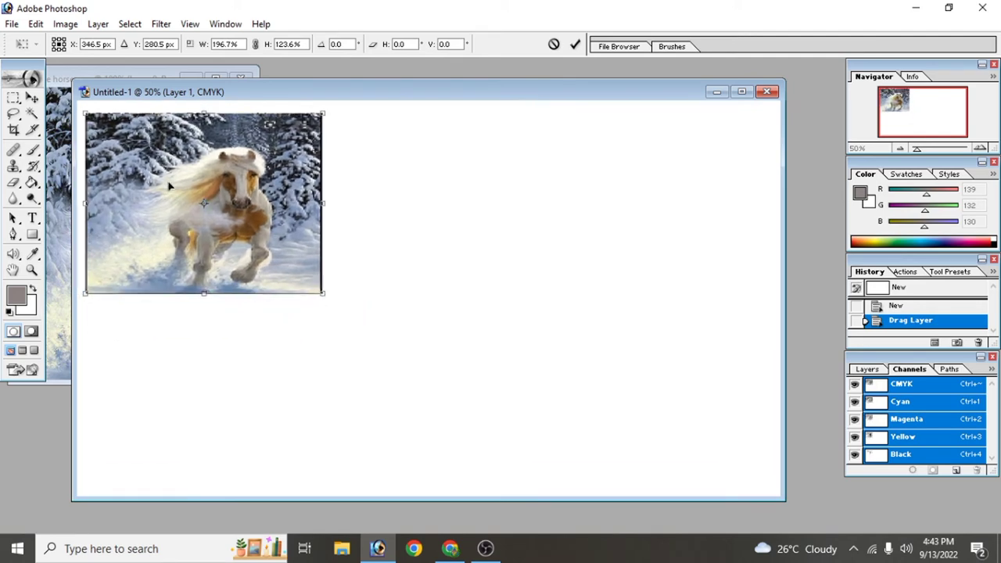
pyautogui.press('Return')
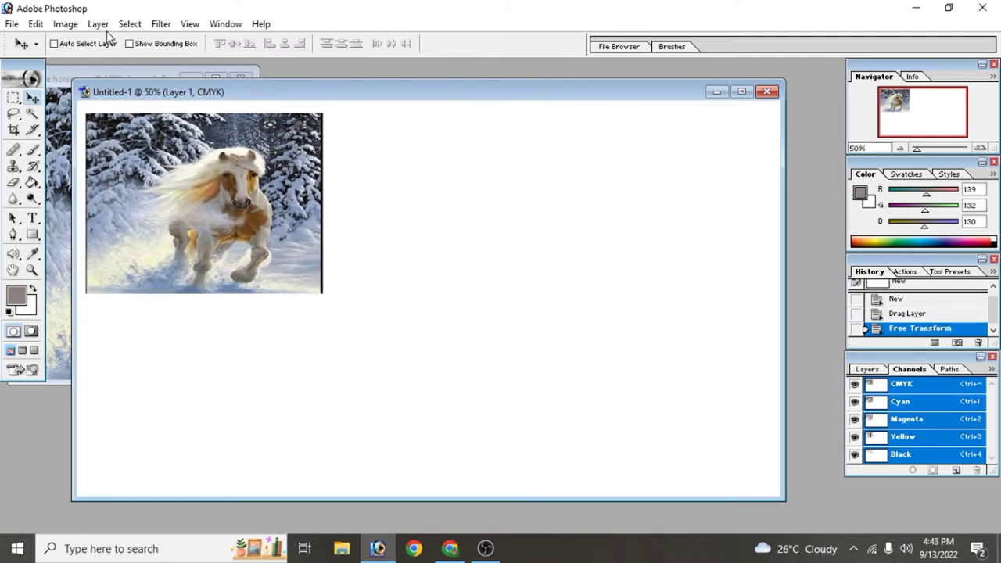
# Convert Untitled-1 to Multichannel, flattening the layers, and show only the Cyan channel.
pyautogui.click(68, 25)
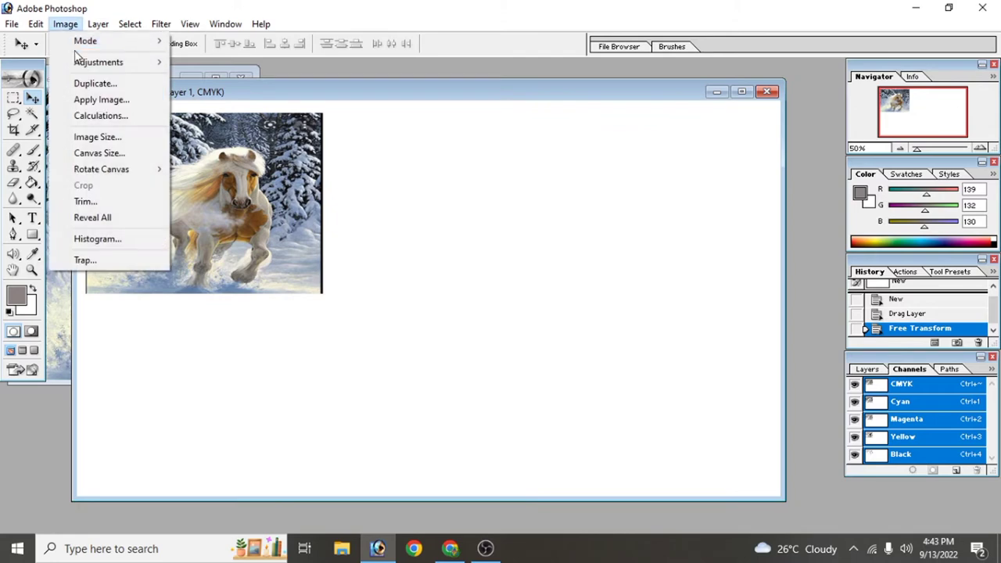
pyautogui.moveTo(86, 40)
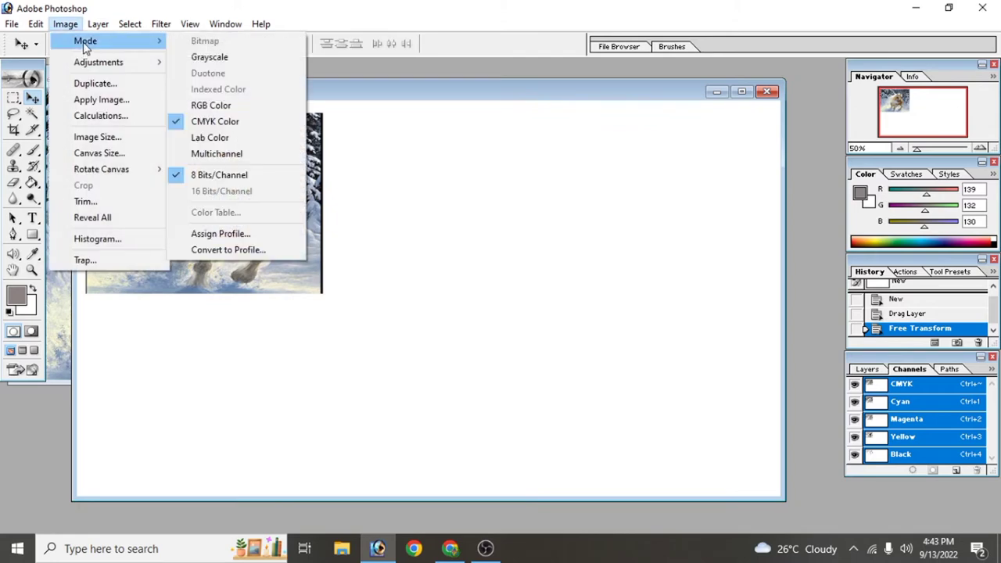
pyautogui.click(207, 154)
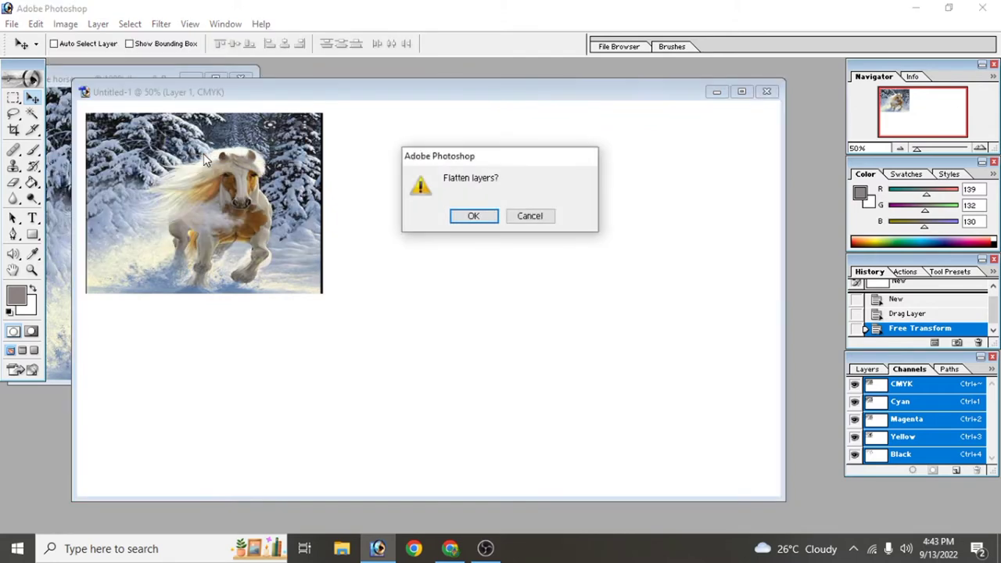
pyautogui.click(469, 217)
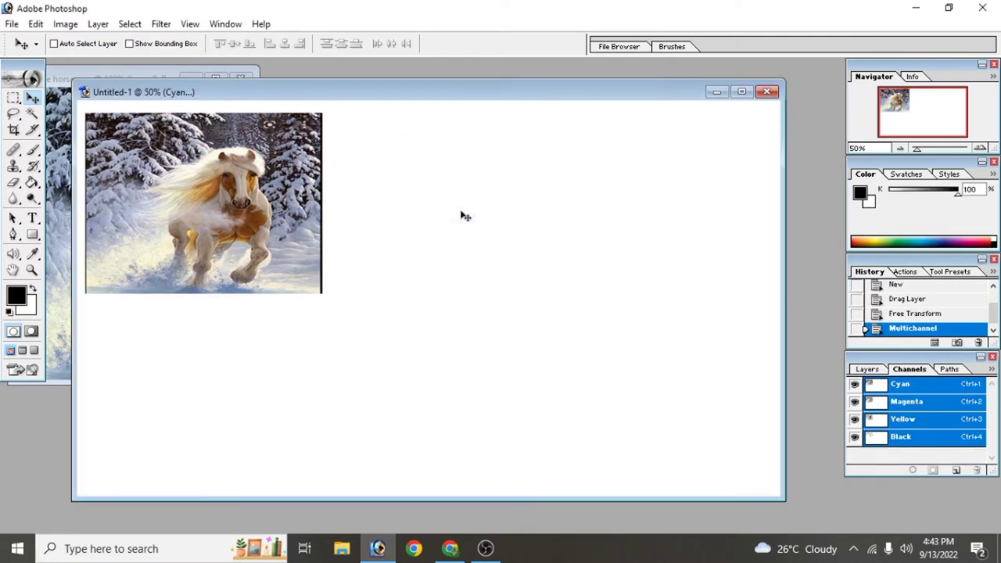
pyautogui.click(877, 392)
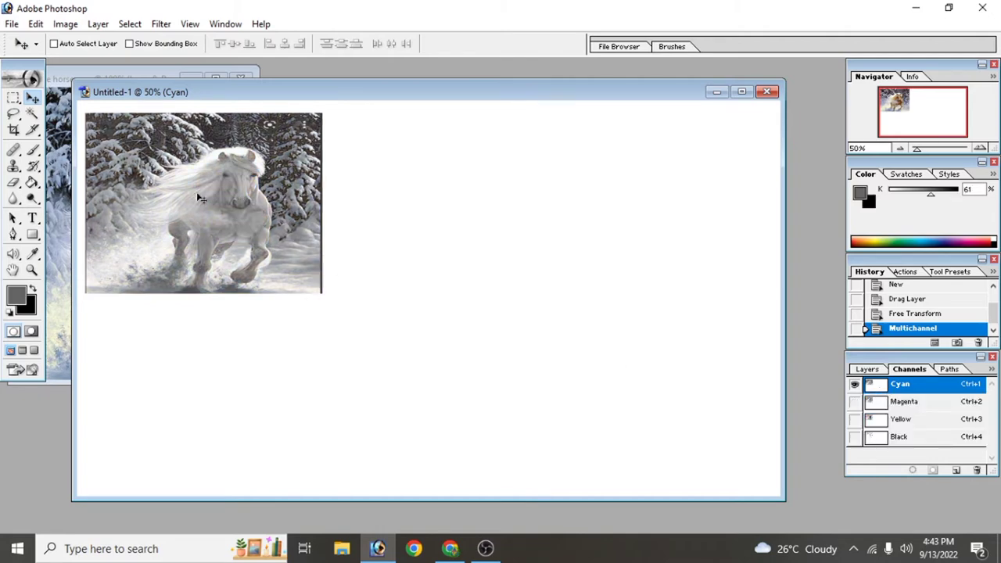
# Drag the Cyan channel's horse image around and back to the top-left.
pyautogui.moveTo(197, 195)
pyautogui.mouseDown()
pyautogui.moveTo(364, 227)
pyautogui.moveTo(436, 228)
pyautogui.moveTo(188, 187)
pyautogui.moveTo(671, 350)
pyautogui.mouseUp()
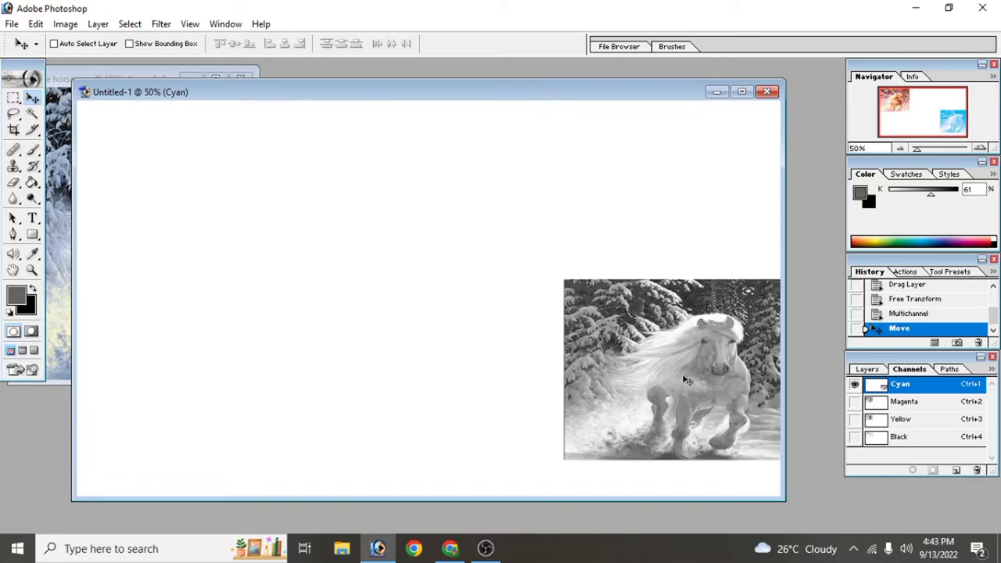
pyautogui.moveTo(603, 348)
pyautogui.mouseDown()
pyautogui.moveTo(375, 261)
pyautogui.moveTo(310, 187)
pyautogui.mouseUp()
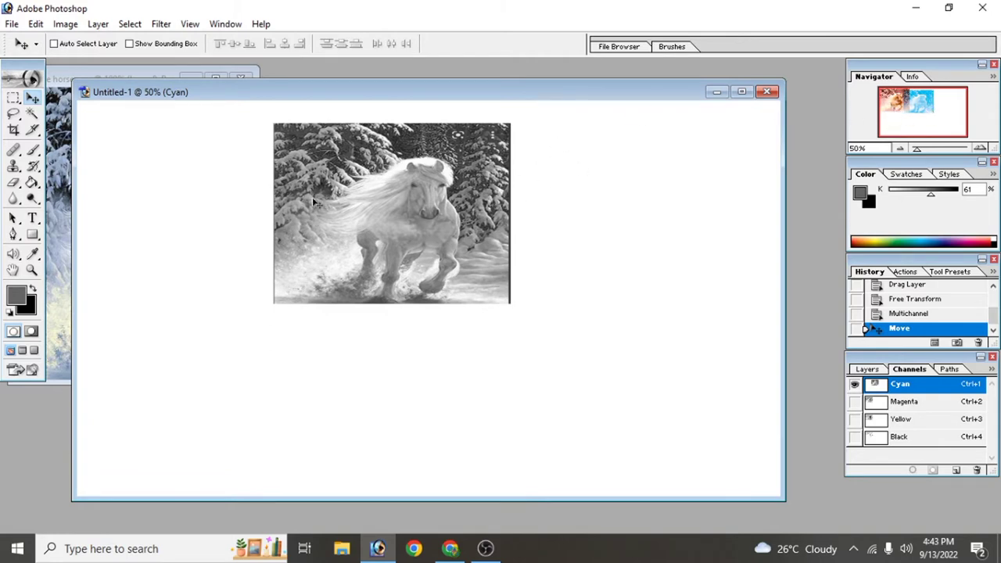
pyautogui.moveTo(349, 211); pyautogui.dragTo(166, 200)
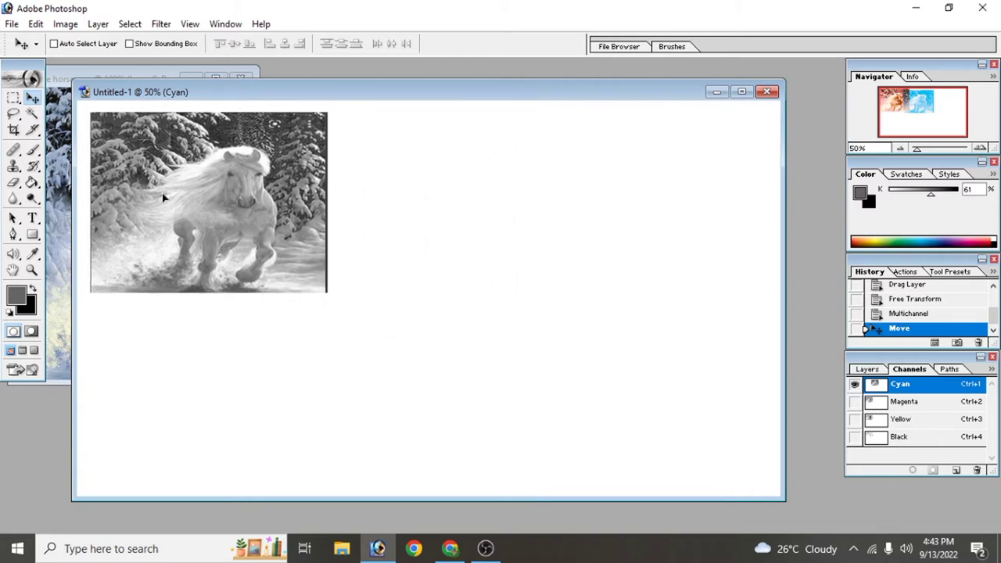
# View the Magenta, Yellow and Black channels, then return to Cyan beside the colour original.
pyautogui.click(904, 402)
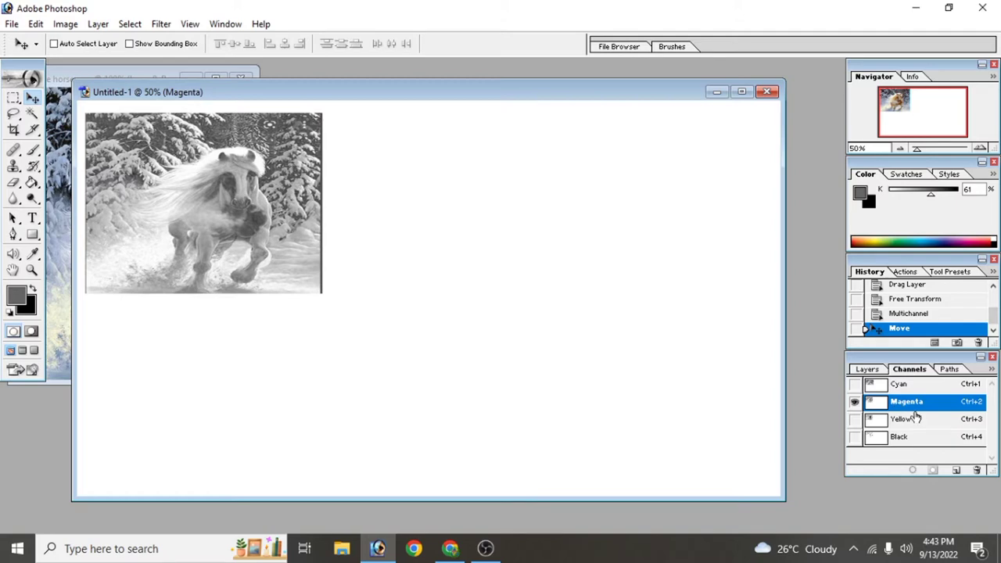
pyautogui.click(907, 423)
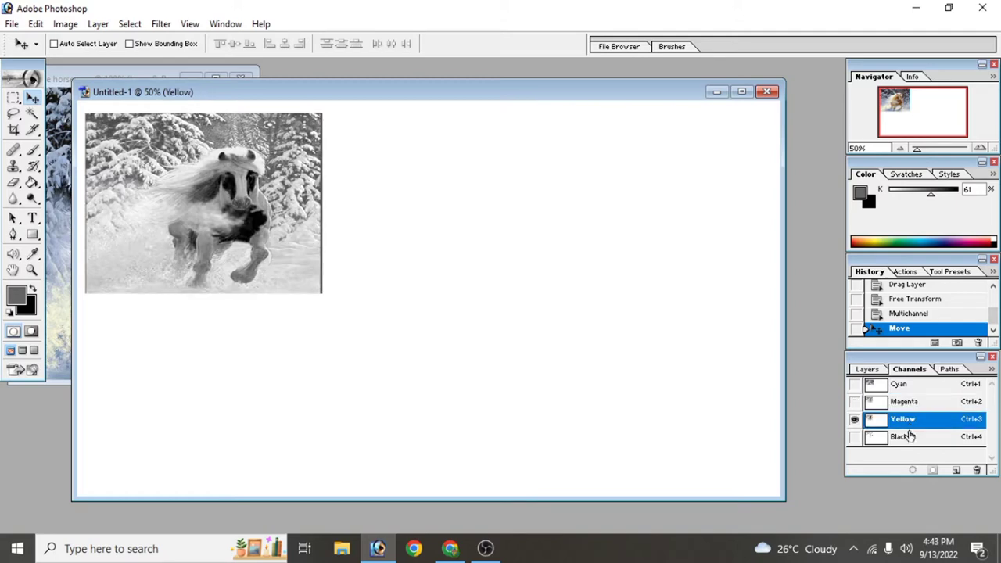
pyautogui.click(905, 440)
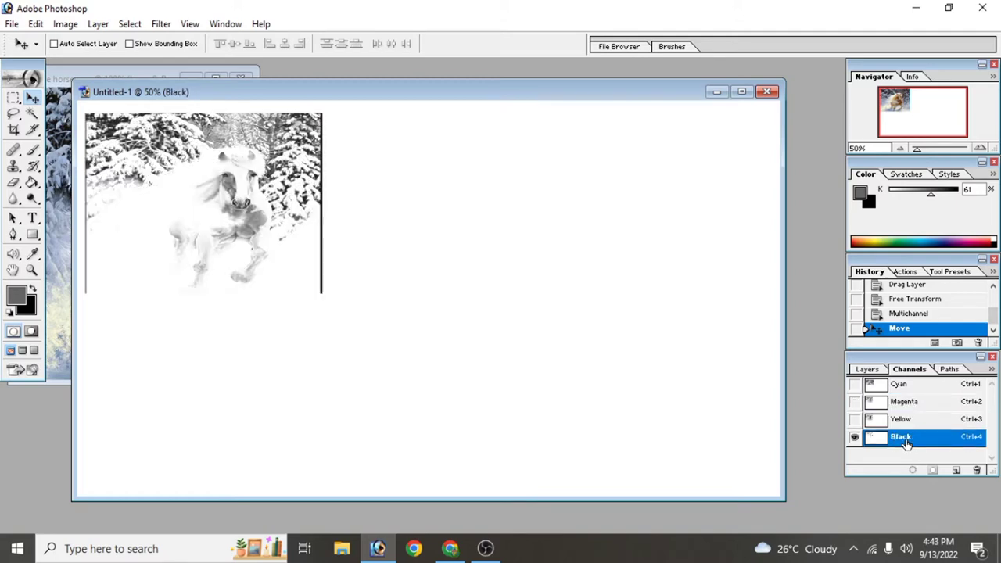
pyautogui.click(944, 386)
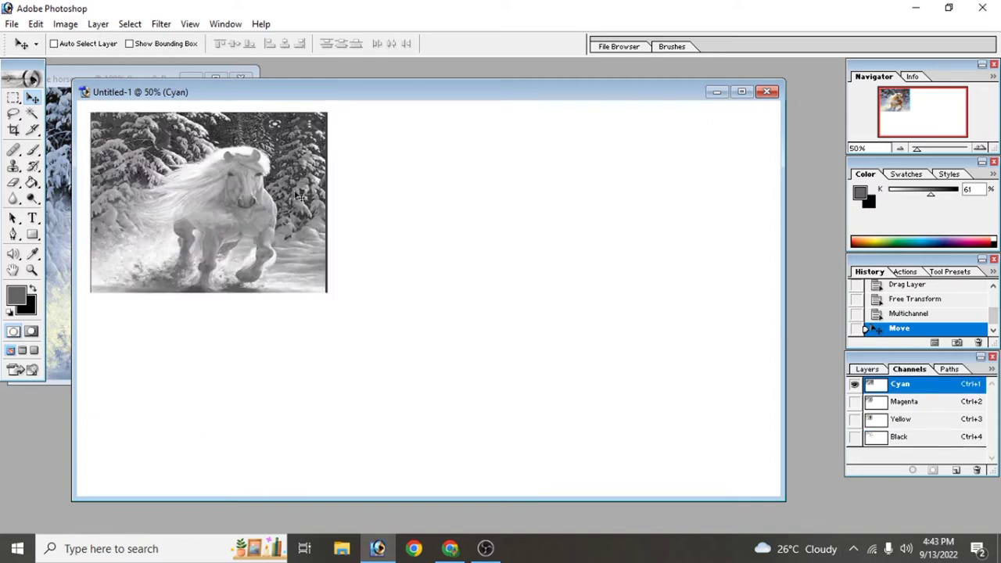
pyautogui.moveTo(143, 93); pyautogui.dragTo(312, 114)
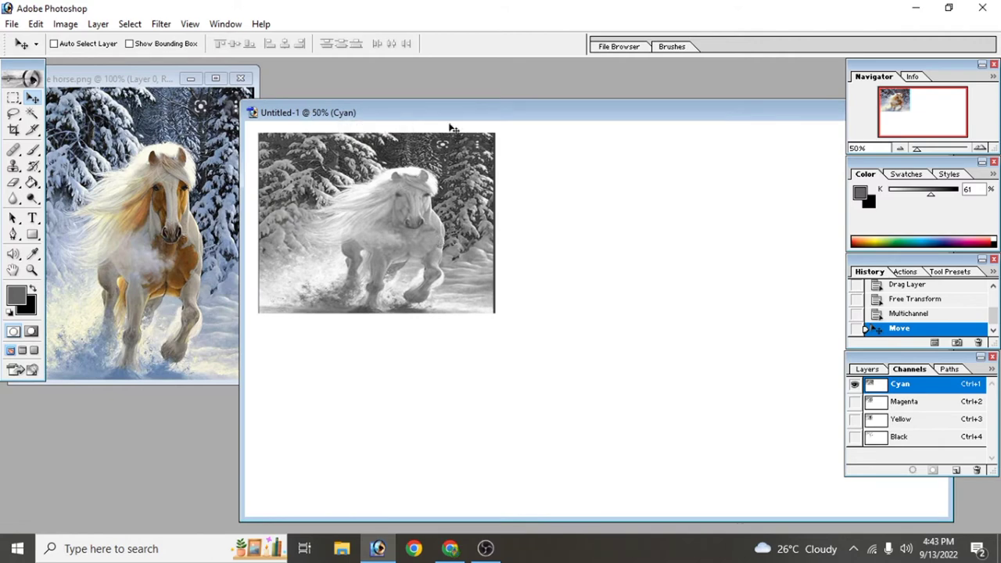
# Nudge the Cyan channel image and browse the Image menu without changing anything.
pyautogui.moveTo(450, 131); pyautogui.dragTo(440, 148)
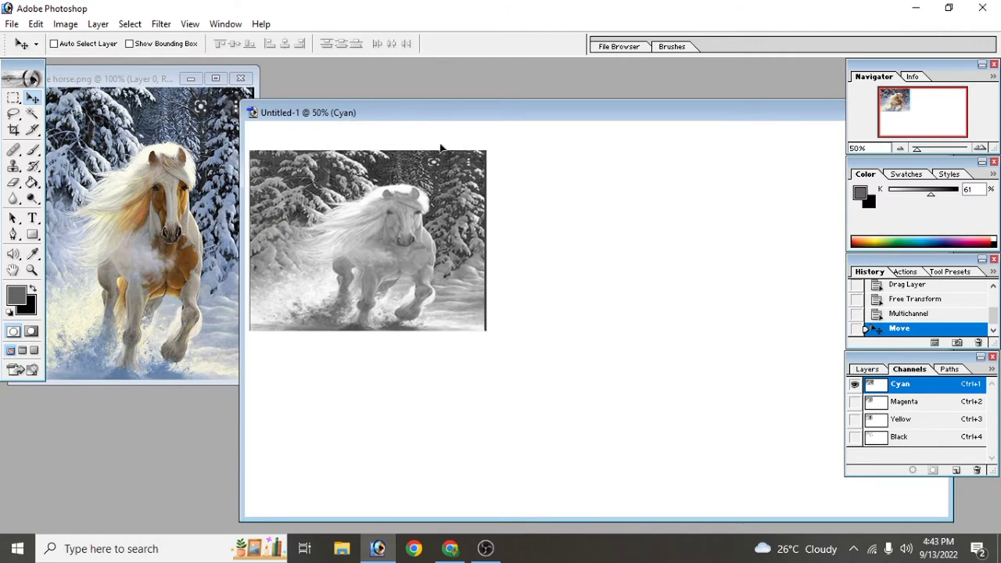
pyautogui.click(63, 25)
pyautogui.moveTo(86, 41)
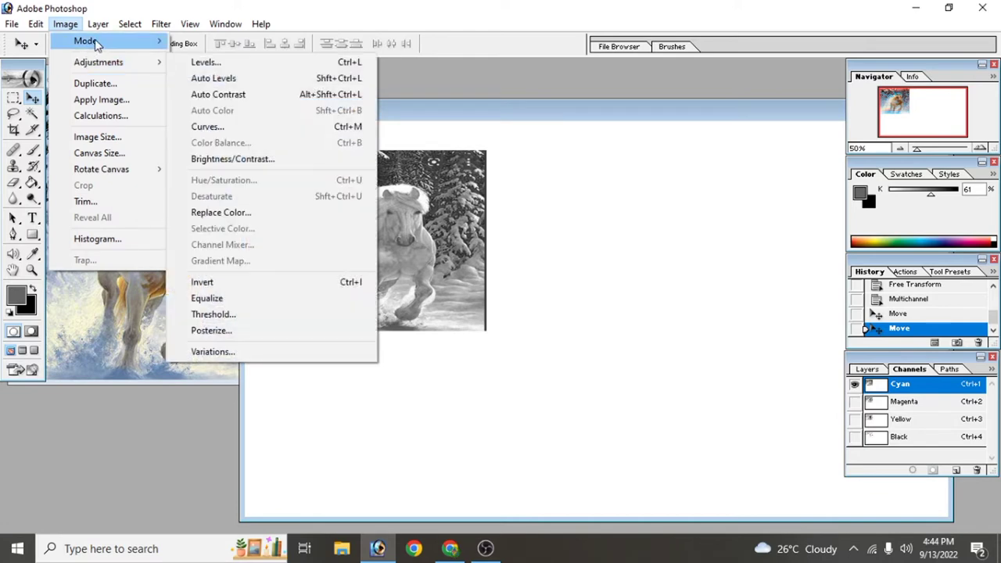
pyautogui.click(199, 154)
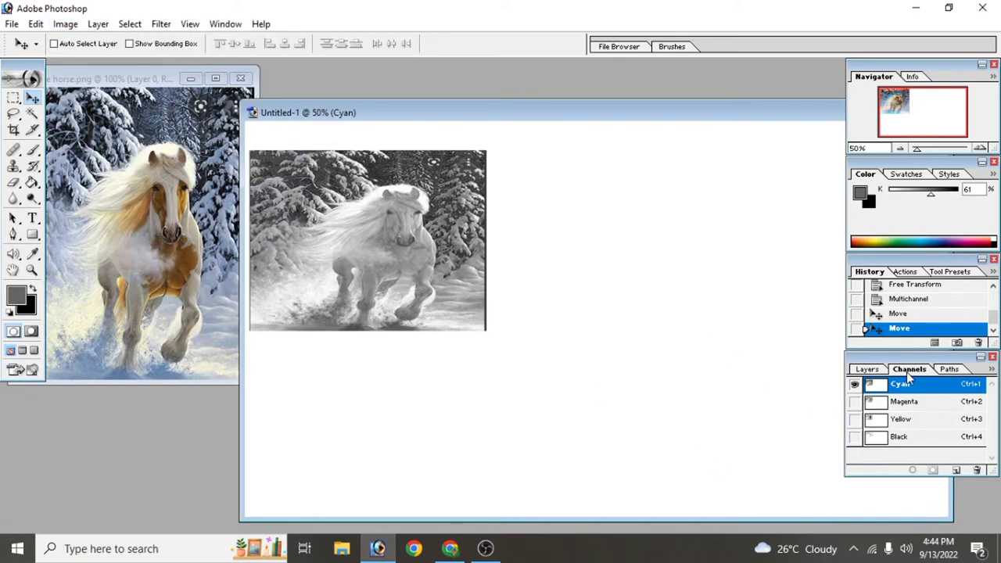
pyautogui.moveTo(874, 399); pyautogui.dragTo(875, 395)
# Make Magenta, Yellow and Black visible alongside Cyan and offset the cyan image right.
pyautogui.click(855, 402)
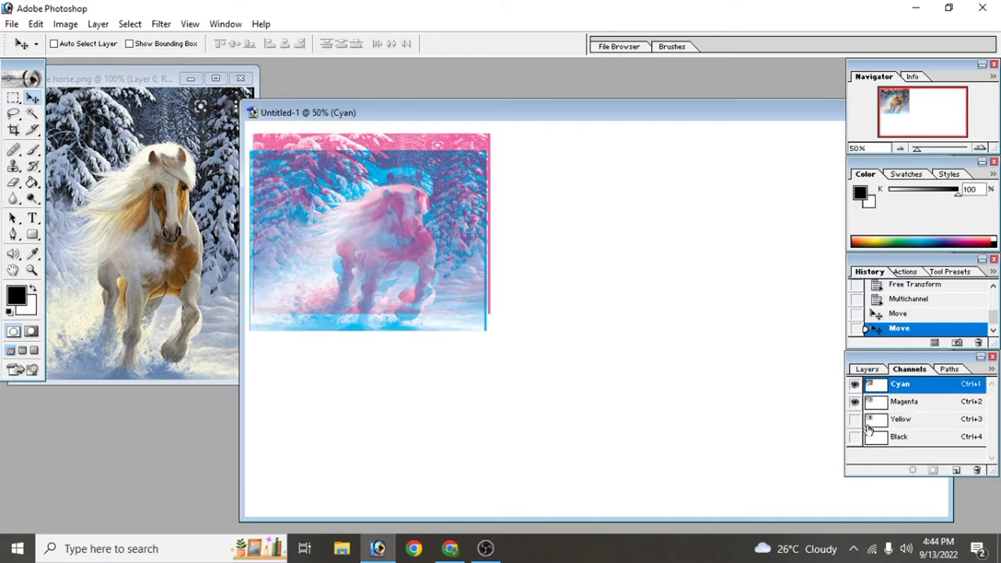
pyautogui.click(855, 419)
pyautogui.click(854, 437)
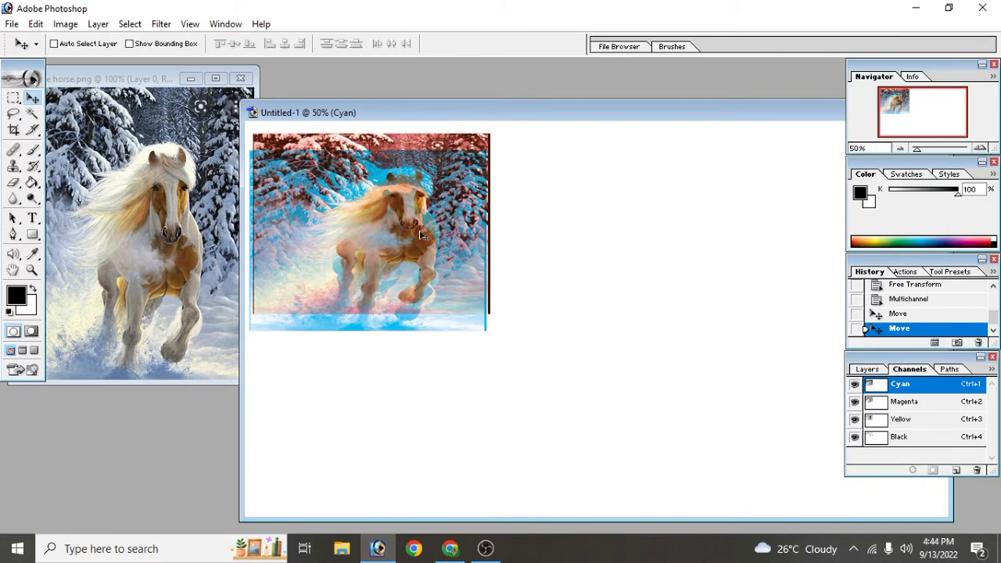
pyautogui.moveTo(420, 235)
pyautogui.mouseDown()
pyautogui.moveTo(732, 233)
pyautogui.moveTo(748, 209)
pyautogui.mouseUp()
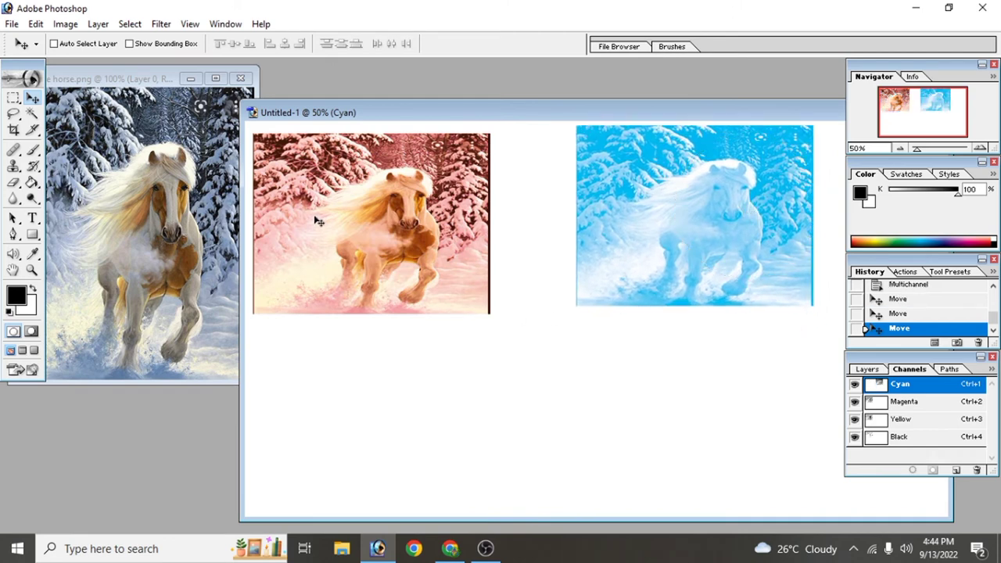
pyautogui.moveTo(317, 221); pyautogui.dragTo(330, 253)
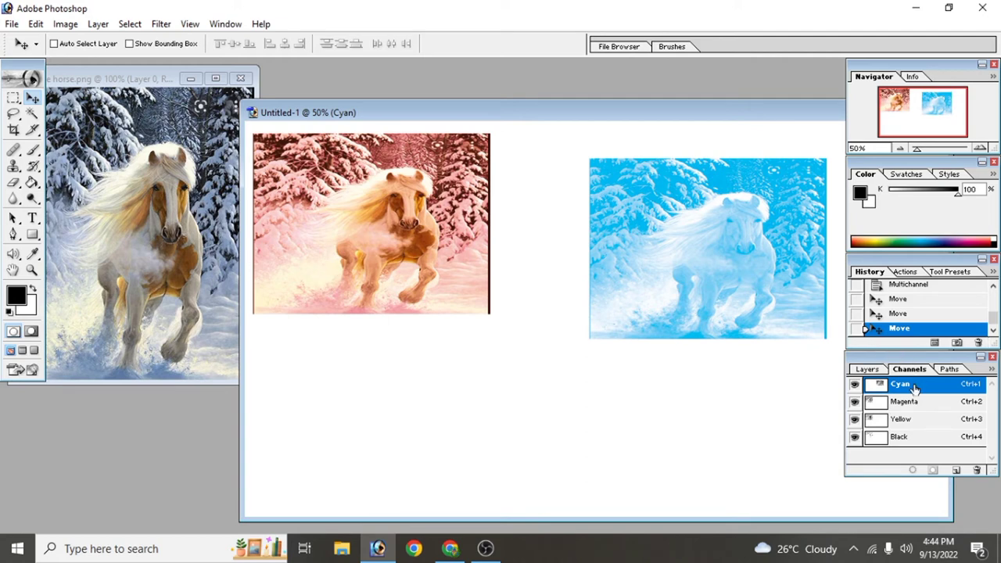
# Move the Magenta image lower left, Yellow lower right, and reposition Black at top left.
pyautogui.click(896, 405)
pyautogui.moveTo(405, 265); pyautogui.dragTo(402, 462)
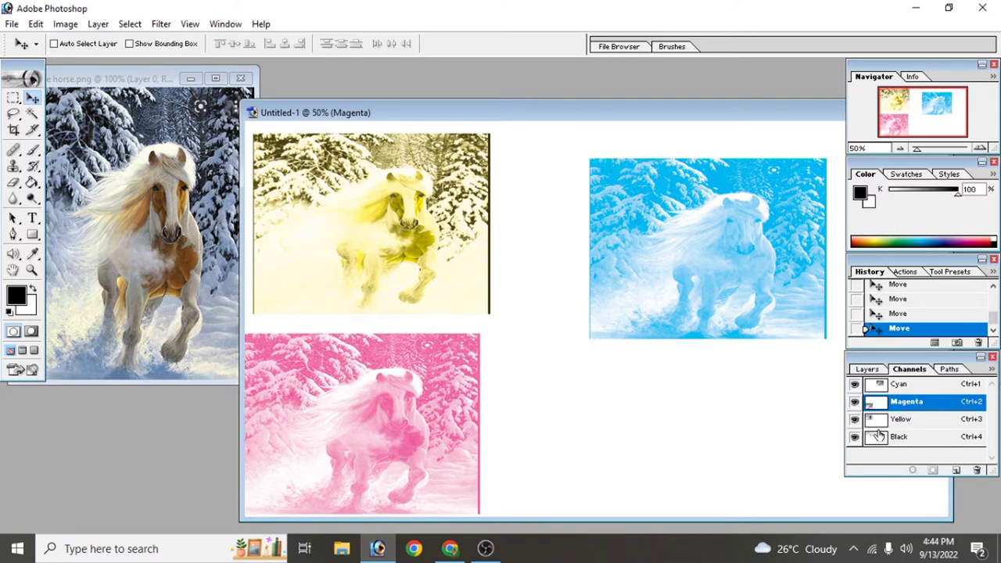
pyautogui.click(904, 419)
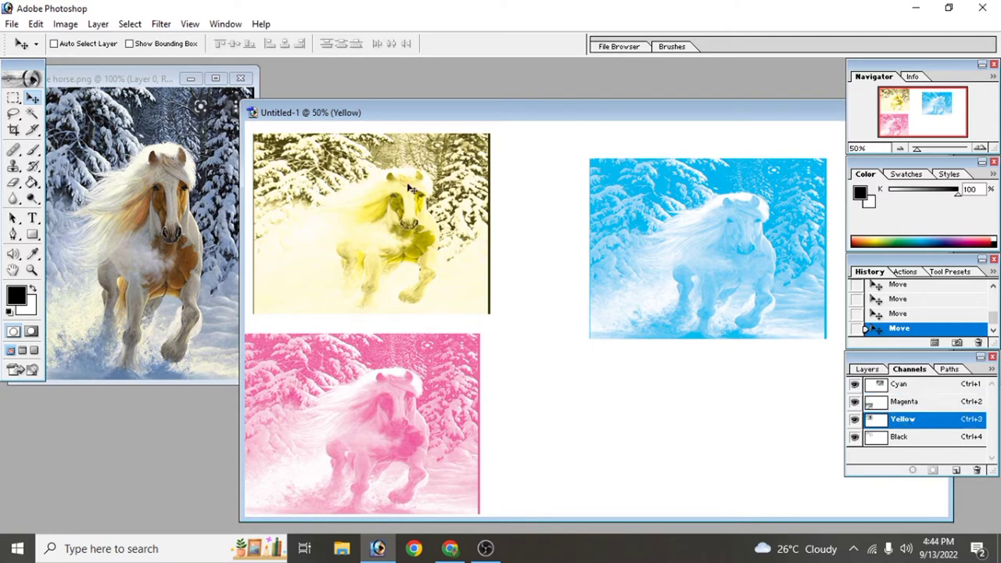
pyautogui.moveTo(389, 178); pyautogui.dragTo(675, 397)
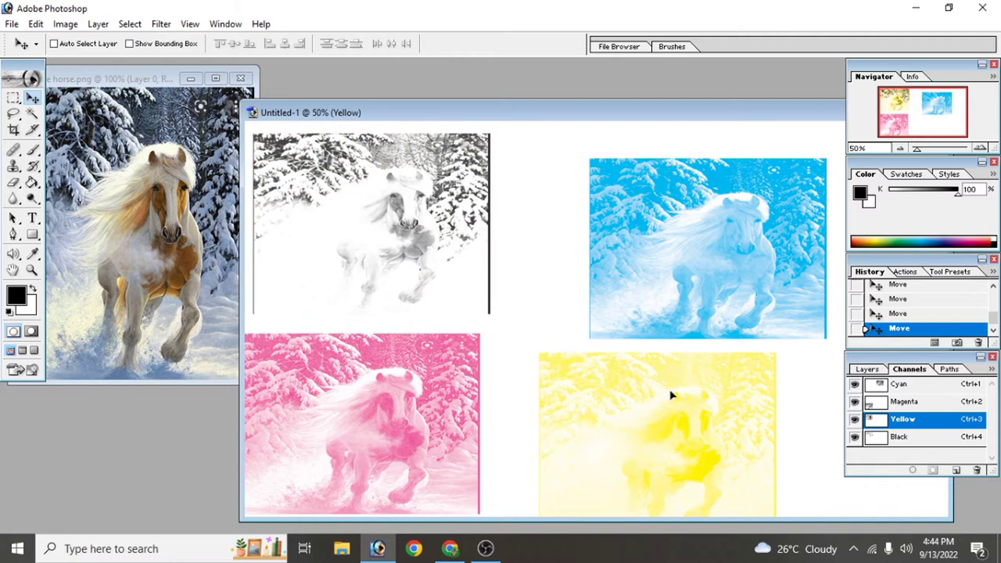
pyautogui.click(905, 440)
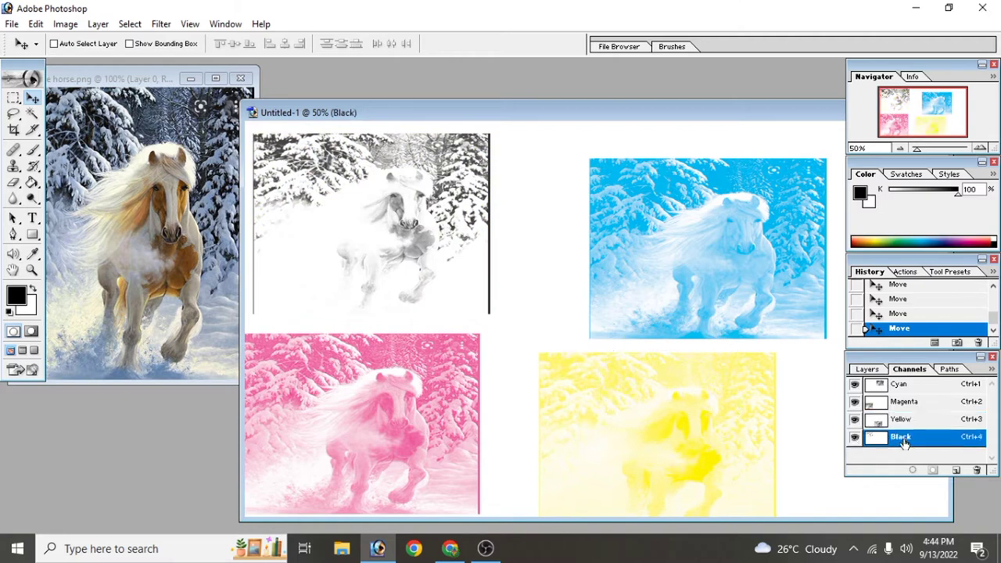
pyautogui.moveTo(435, 252)
pyautogui.mouseDown()
pyautogui.moveTo(427, 240)
pyautogui.moveTo(448, 238)
pyautogui.mouseUp()
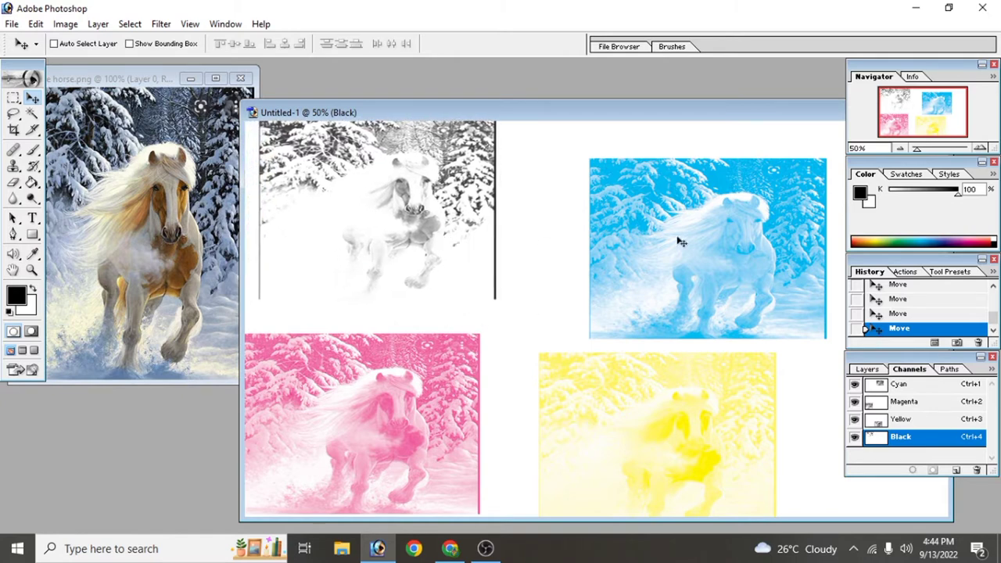
# Apply Auto Contrast to the Black channel, then bring up Levels.
pyautogui.click(65, 24)
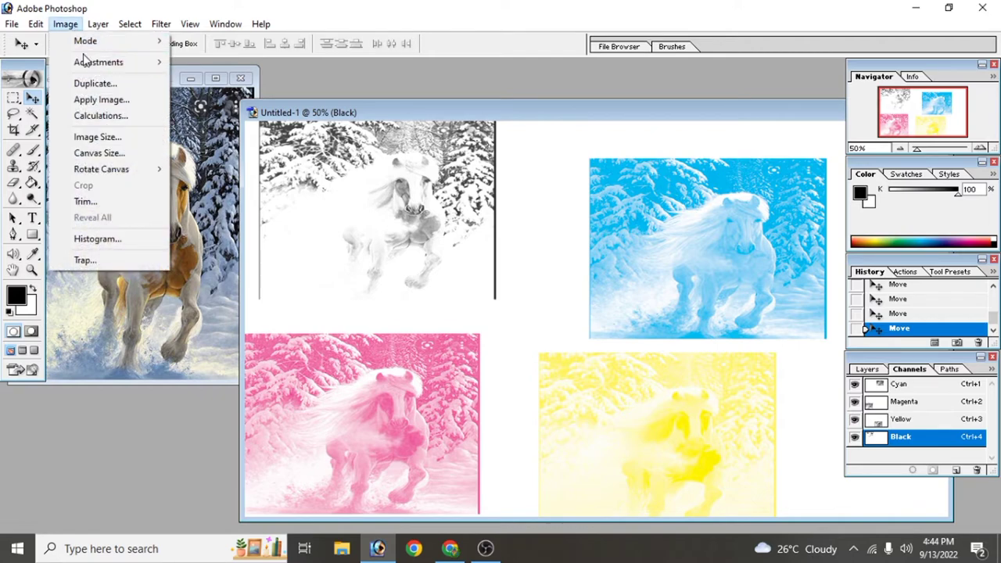
pyautogui.moveTo(98, 62)
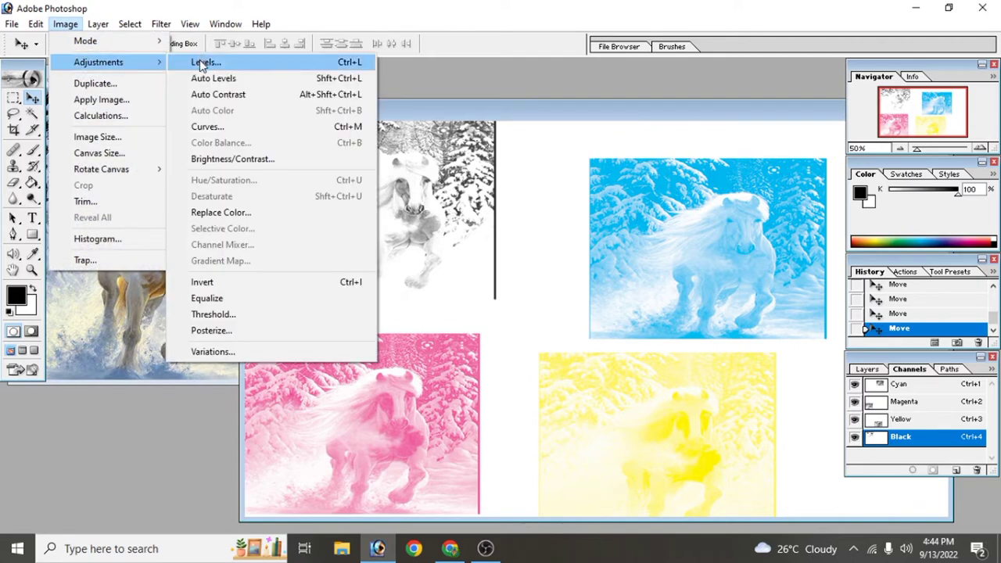
pyautogui.click(208, 95)
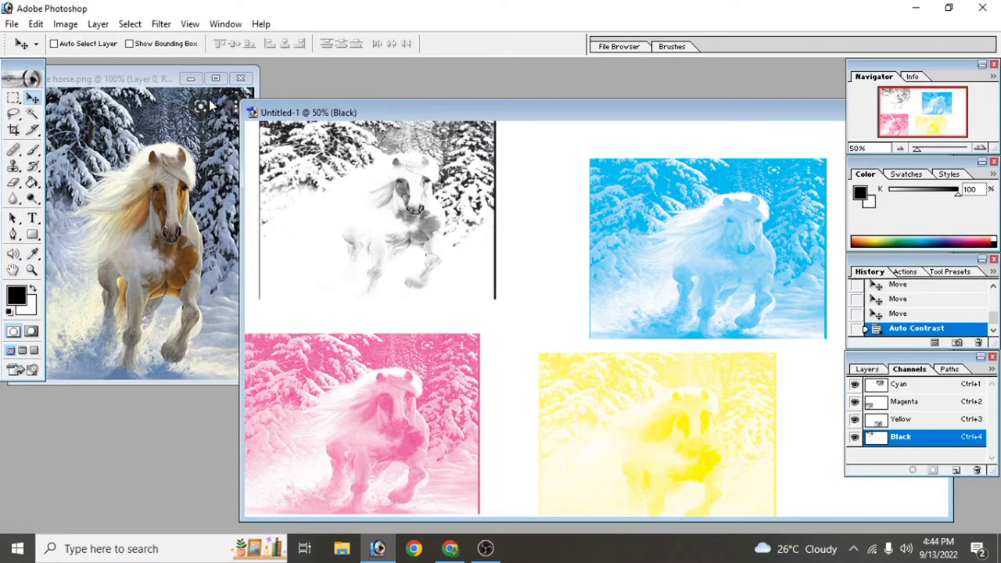
pyautogui.click(67, 26)
pyautogui.moveTo(98, 61)
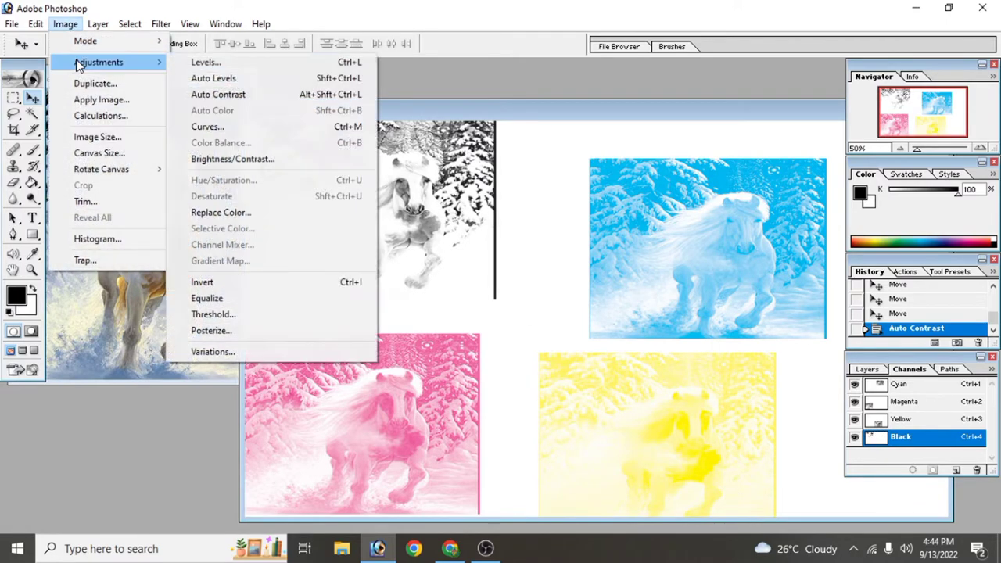
pyautogui.click(214, 60)
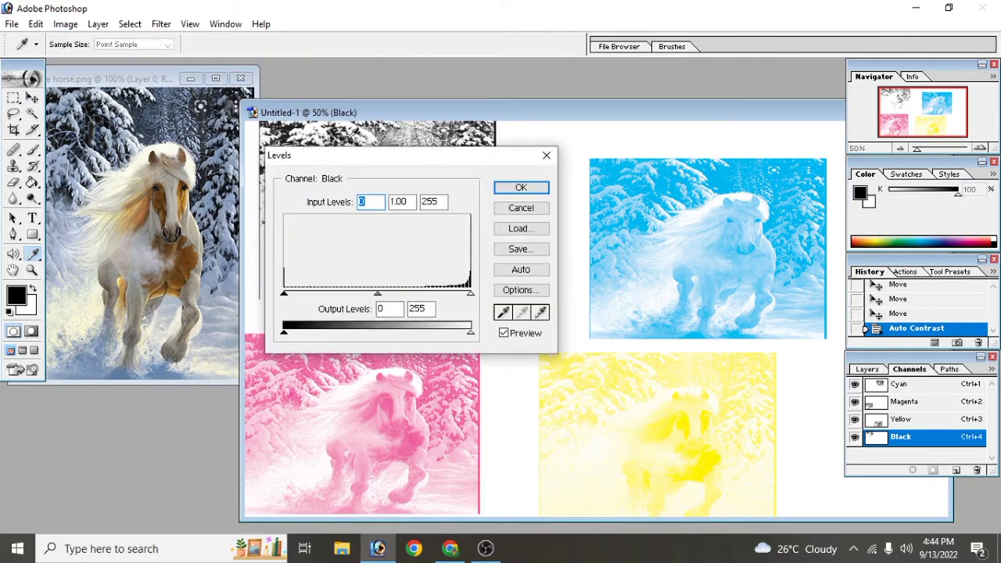
# Raise the Black channel's Levels output black point to 64.
pyautogui.moveTo(348, 162); pyautogui.dragTo(570, 202)
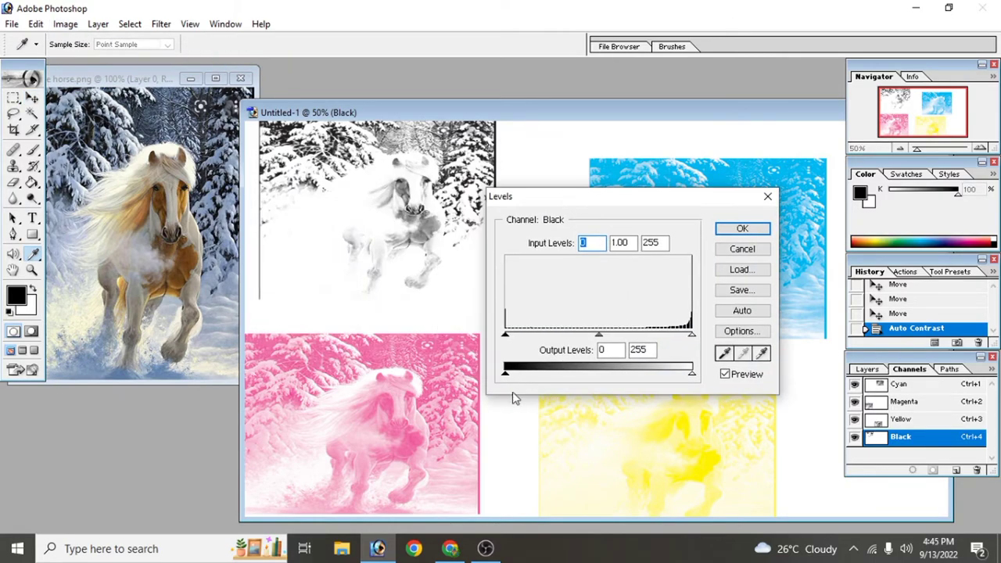
pyautogui.moveTo(505, 376); pyautogui.dragTo(552, 377)
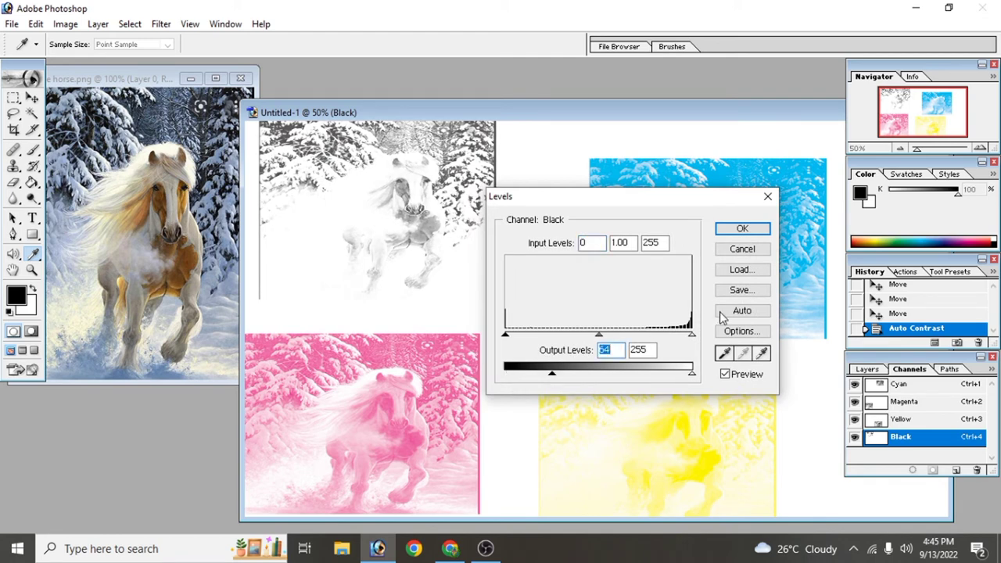
pyautogui.moveTo(693, 377)
pyautogui.mouseDown()
pyautogui.moveTo(584, 376)
pyautogui.moveTo(693, 376)
pyautogui.mouseUp()
# Apply the Levels change and align the Black-channel image over the cyan one.
pyautogui.click(740, 229)
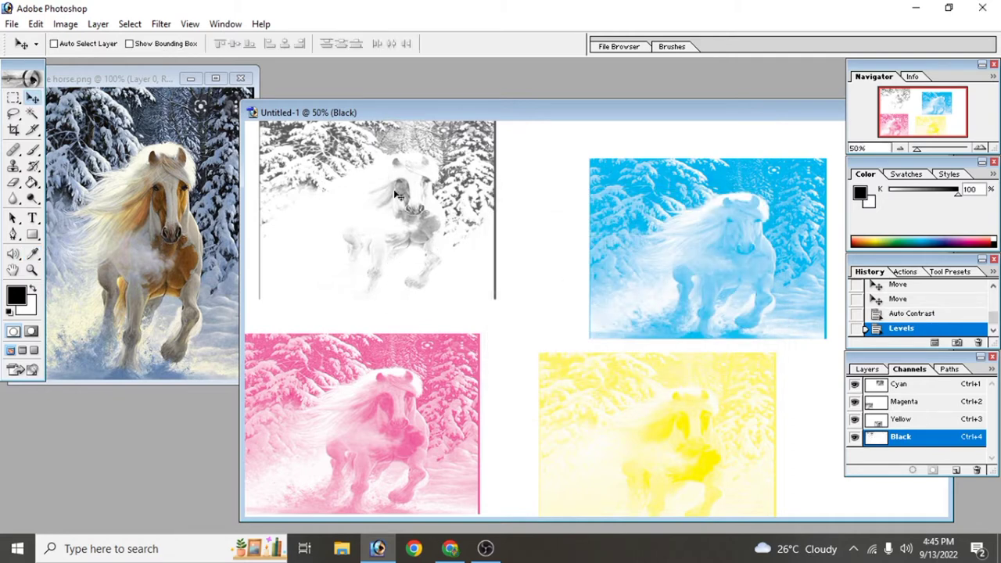
pyautogui.moveTo(399, 195); pyautogui.dragTo(771, 211)
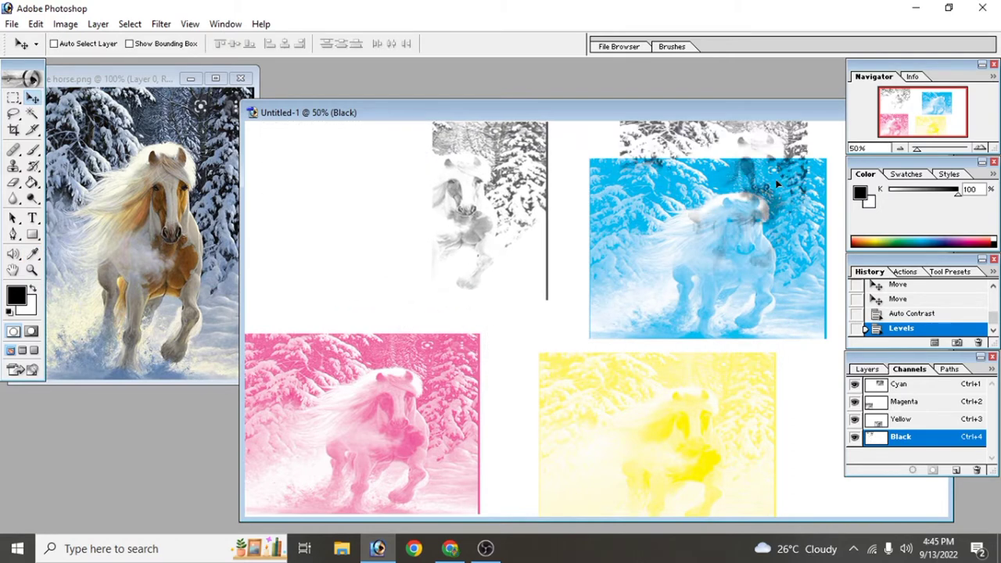
pyautogui.moveTo(771, 211)
pyautogui.mouseDown()
pyautogui.moveTo(720, 233)
pyautogui.moveTo(388, 198)
pyautogui.mouseUp()
pyautogui.moveTo(387, 415); pyautogui.dragTo(373, 420)
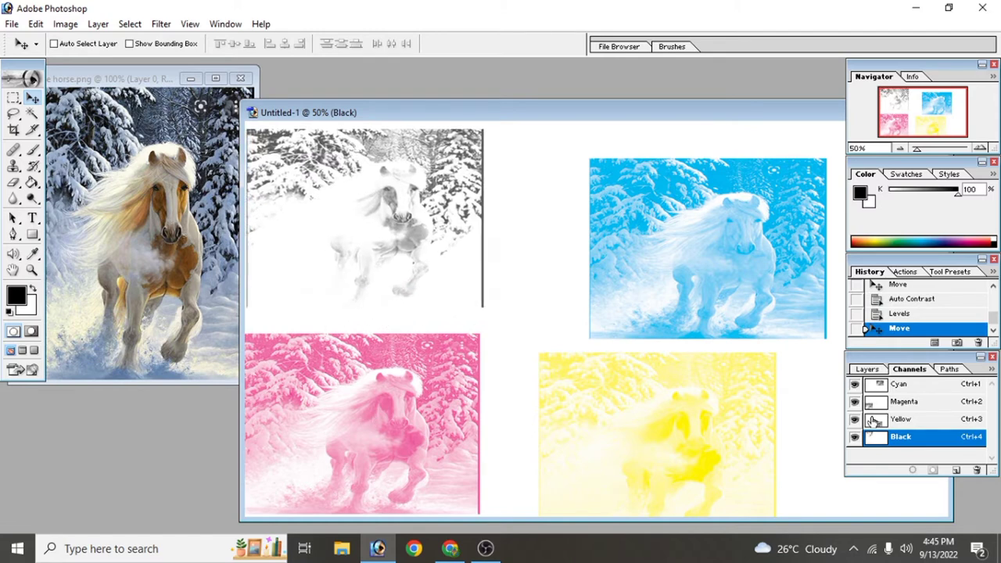
# Reposition the yellow image to the lower right and move the cyan image to the top left.
pyautogui.click(894, 418)
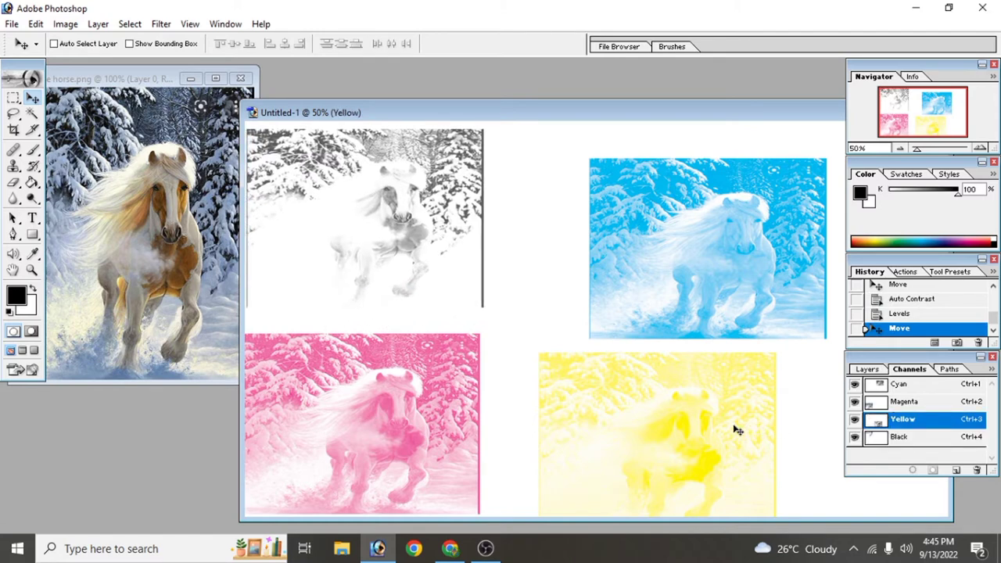
pyautogui.moveTo(735, 429)
pyautogui.mouseDown()
pyautogui.moveTo(425, 191)
pyautogui.moveTo(437, 205)
pyautogui.mouseUp()
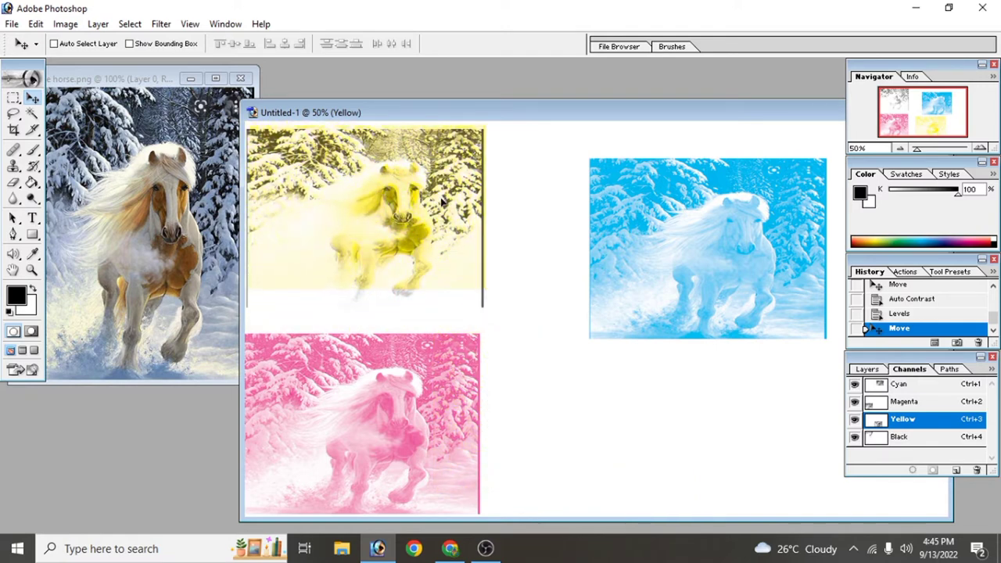
pyautogui.moveTo(446, 202); pyautogui.dragTo(442, 202)
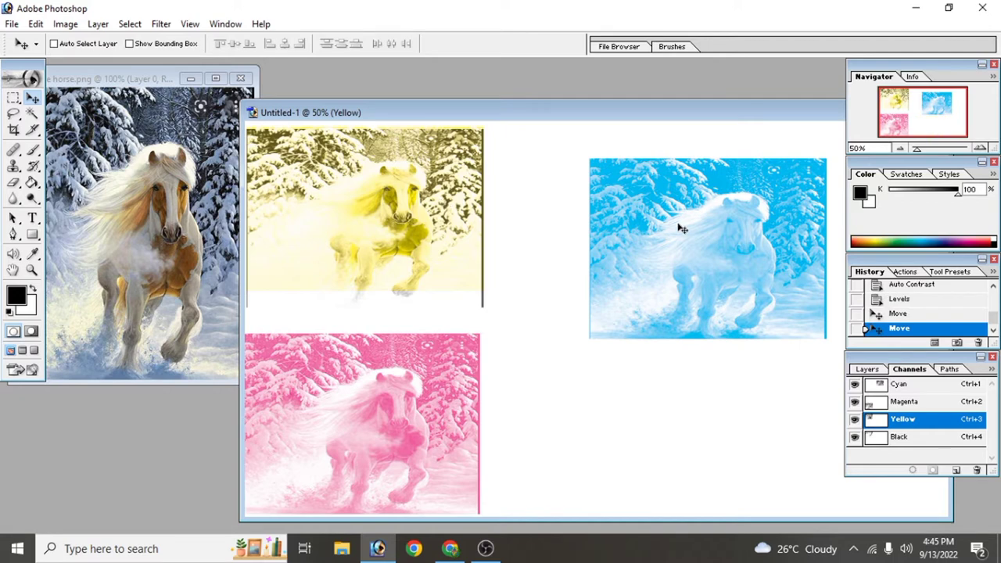
pyautogui.moveTo(681, 228)
pyautogui.mouseDown()
pyautogui.moveTo(753, 359)
pyautogui.moveTo(696, 437)
pyautogui.moveTo(670, 442)
pyautogui.moveTo(675, 434)
pyautogui.mouseUp()
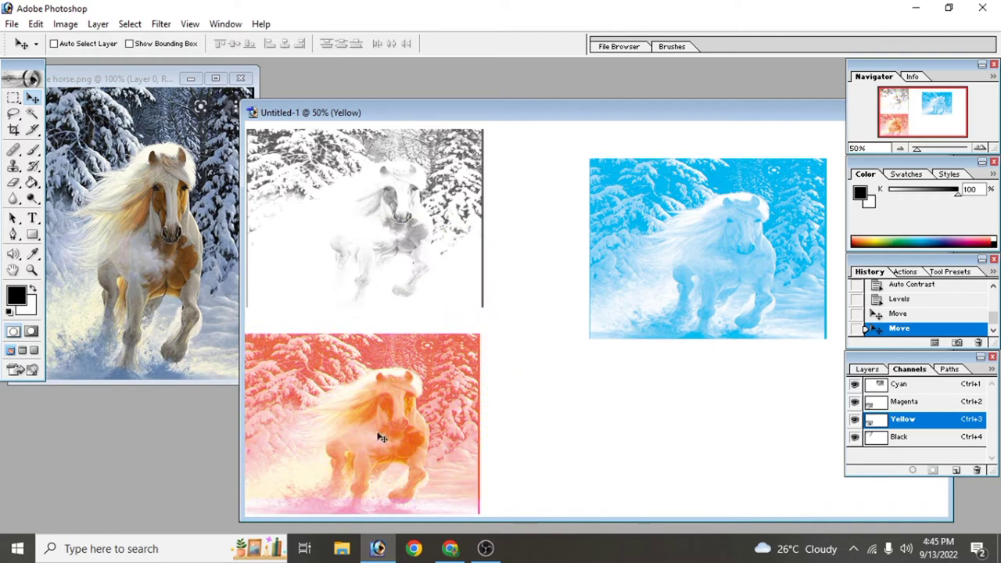
pyautogui.moveTo(472, 391); pyautogui.dragTo(686, 436)
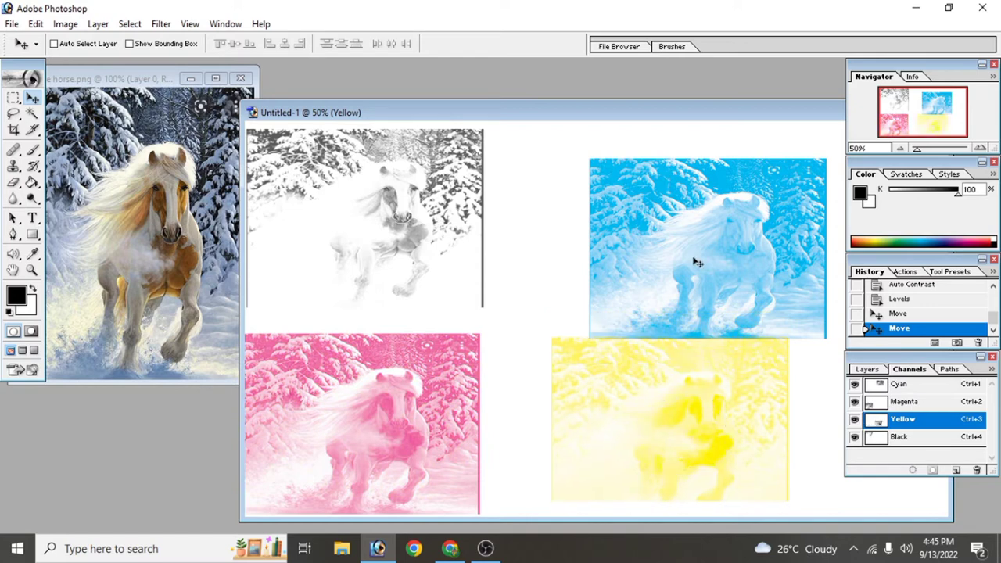
pyautogui.moveTo(697, 263)
pyautogui.mouseDown()
pyautogui.moveTo(710, 295)
pyautogui.moveTo(735, 312)
pyautogui.mouseUp()
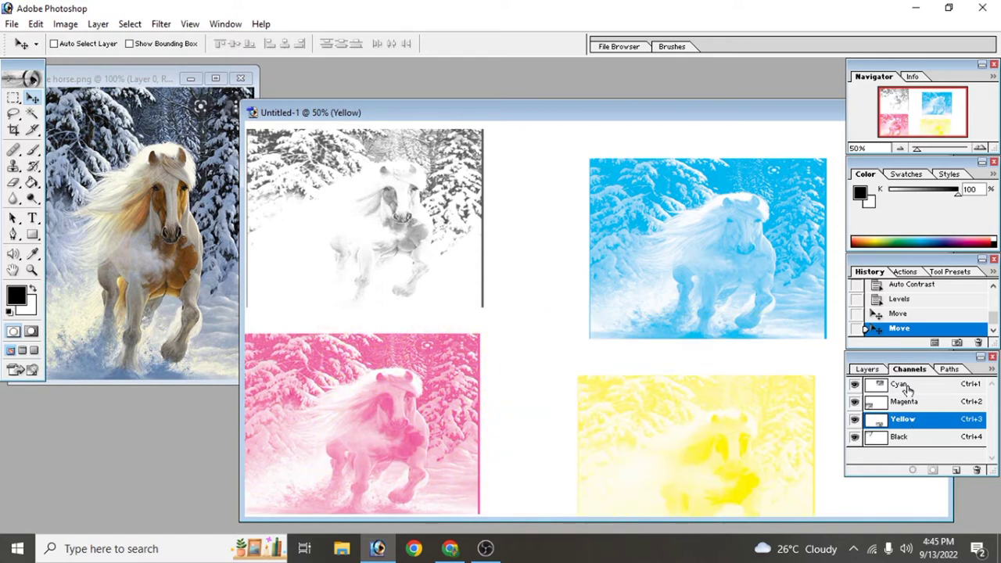
pyautogui.click(900, 384)
pyautogui.moveTo(731, 277)
pyautogui.mouseDown()
pyautogui.moveTo(568, 289)
pyautogui.moveTo(398, 258)
pyautogui.moveTo(355, 217)
pyautogui.mouseUp()
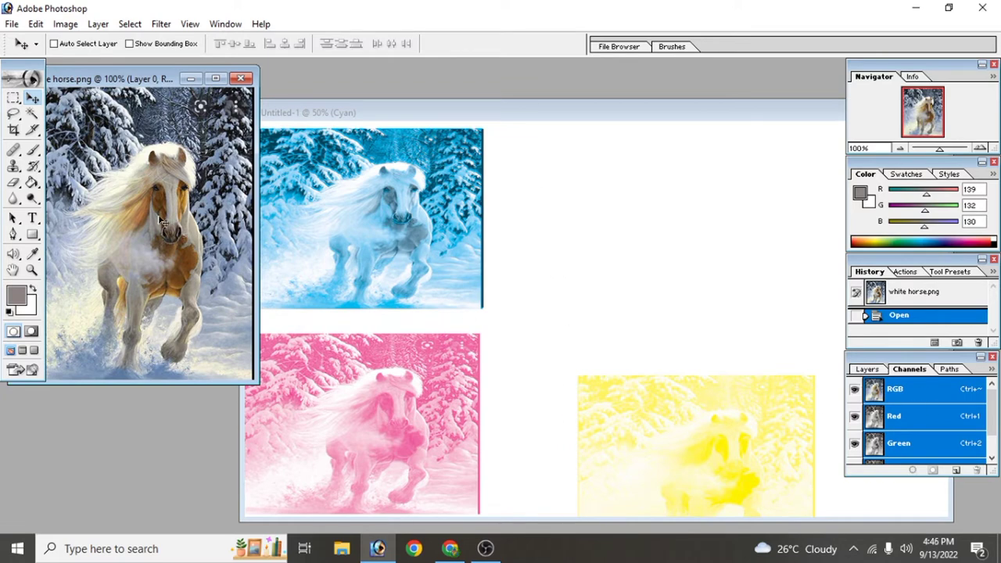
# Bring Untitled-1 forward and close it, discarding its unsaved channel changes.
pyautogui.moveTo(162, 223); pyautogui.dragTo(510, 230)
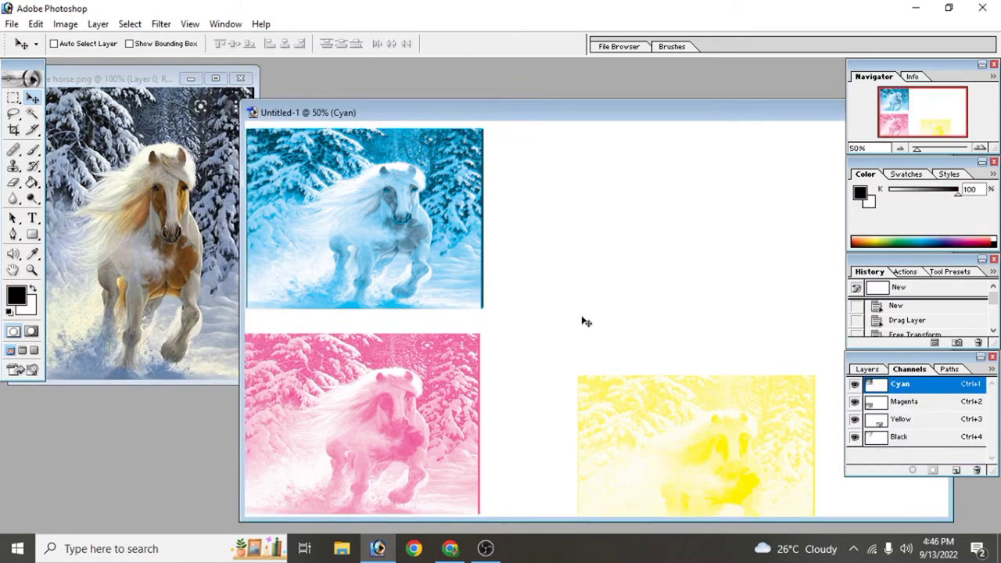
pyautogui.moveTo(479, 114); pyautogui.dragTo(264, 63)
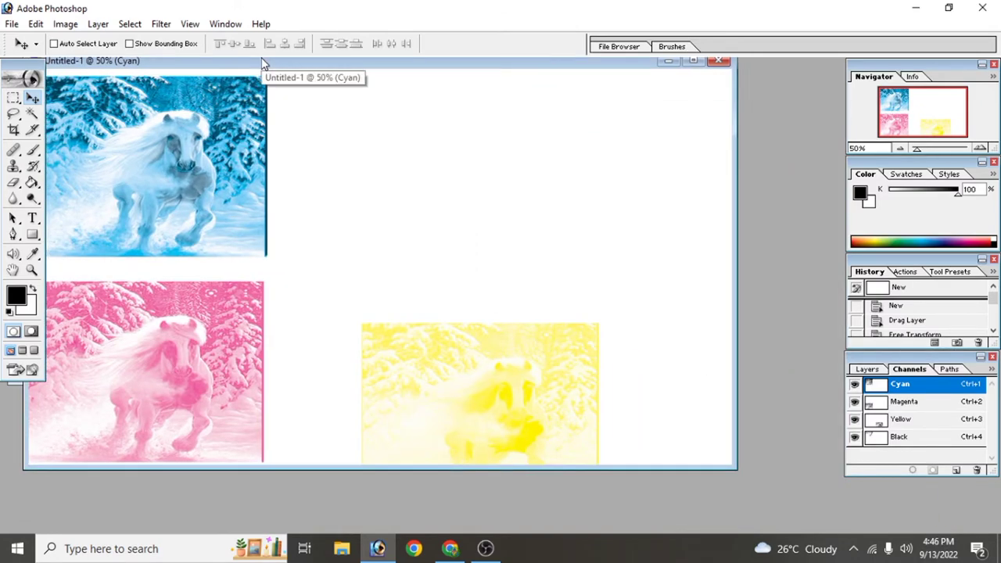
pyautogui.click(720, 63)
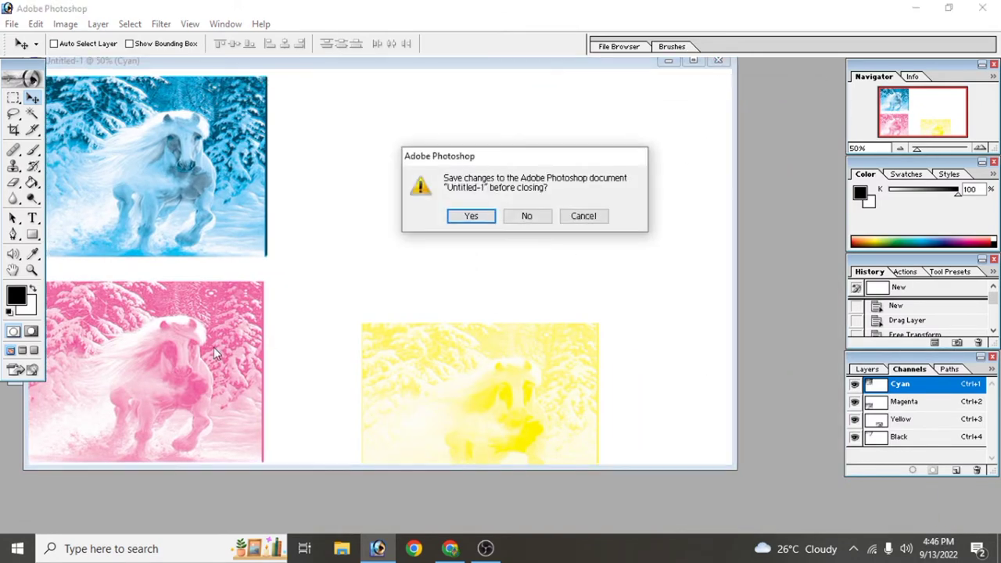
pyautogui.click(527, 217)
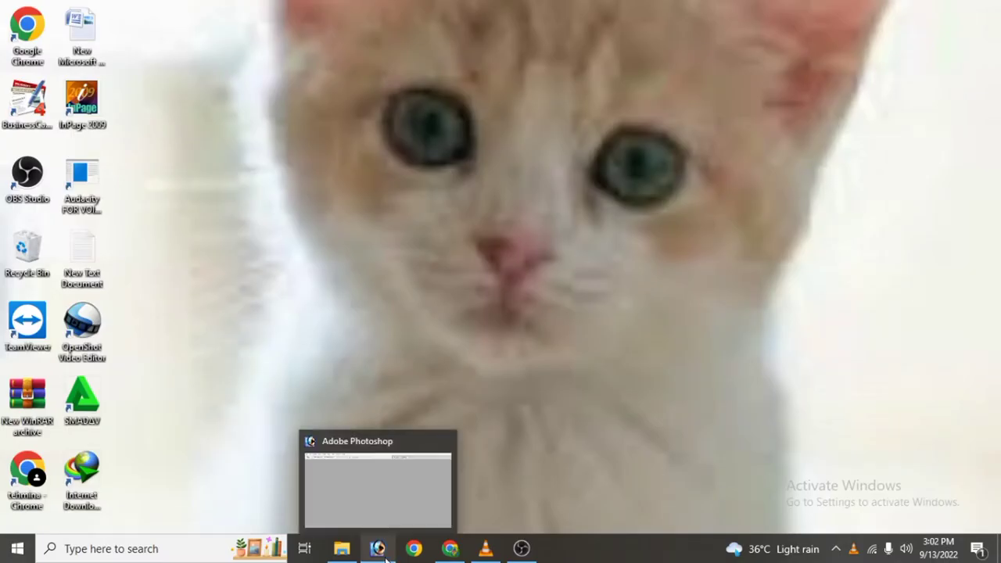
# Restore the minimized Photoshop window from the taskbar.
pyautogui.click(378, 549)
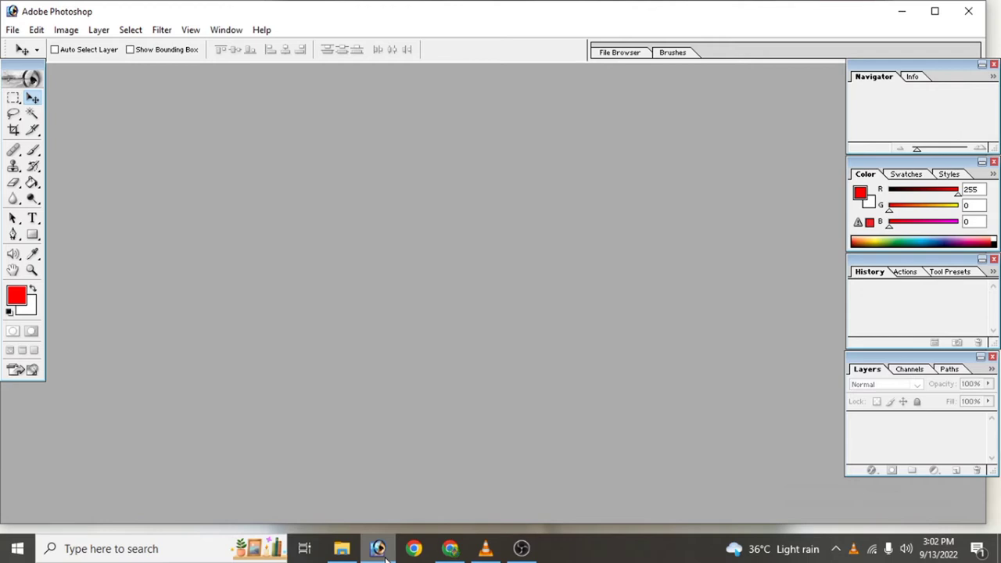
# Create the blank CMYK Untitled-1 document and close Levels without changes.
pyautogui.press('Return')
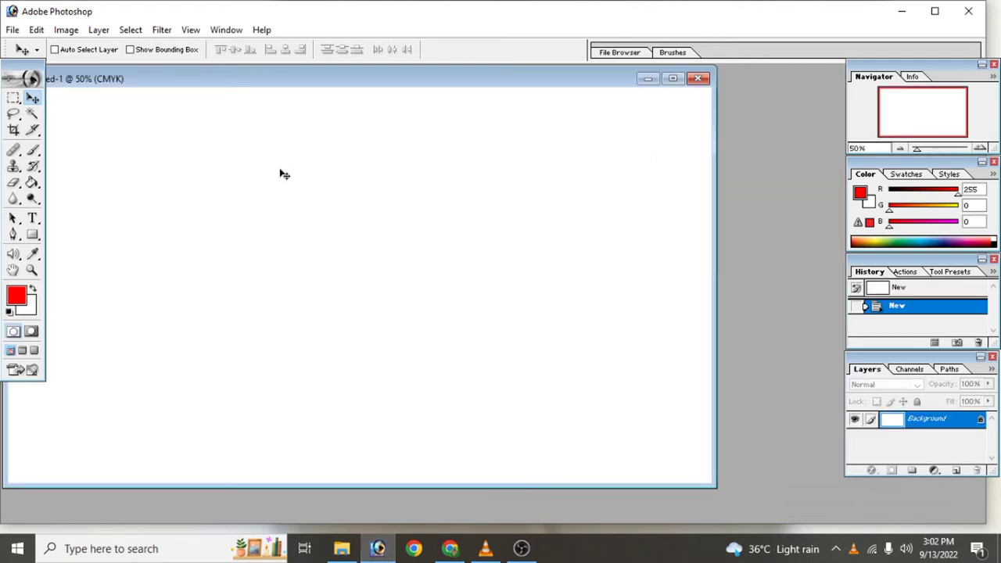
pyautogui.moveTo(232, 82); pyautogui.dragTo(340, 98)
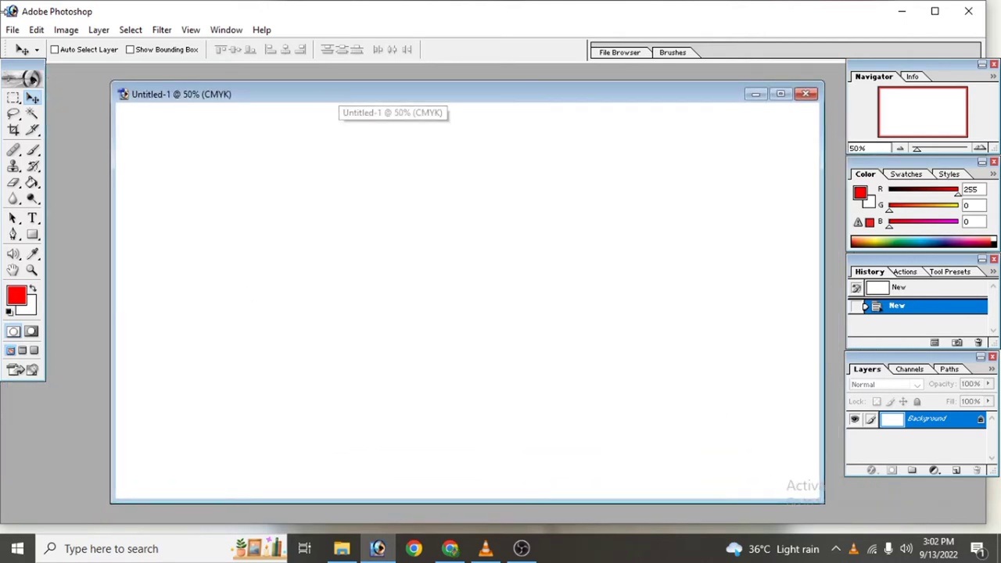
pyautogui.click(67, 29)
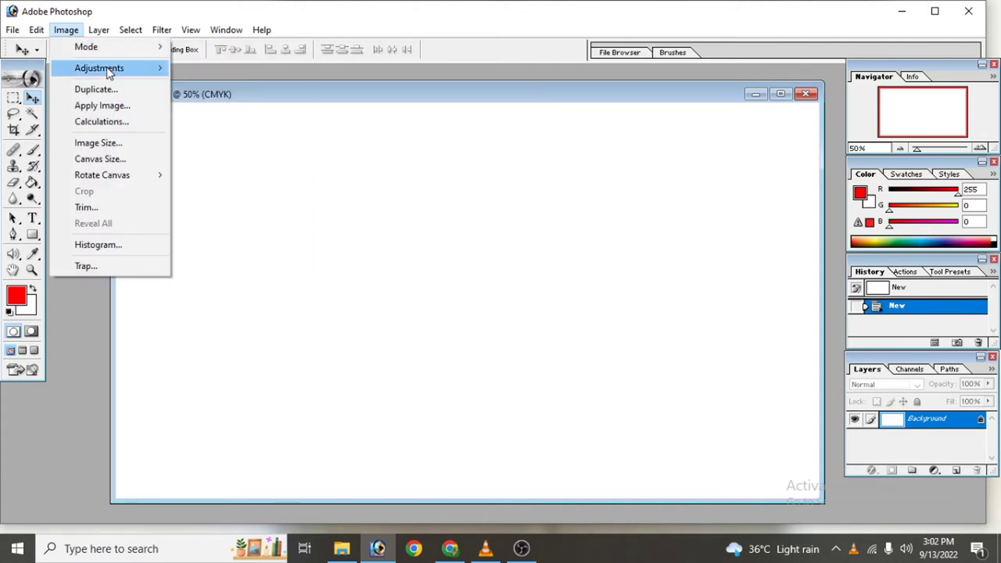
pyautogui.moveTo(99, 68)
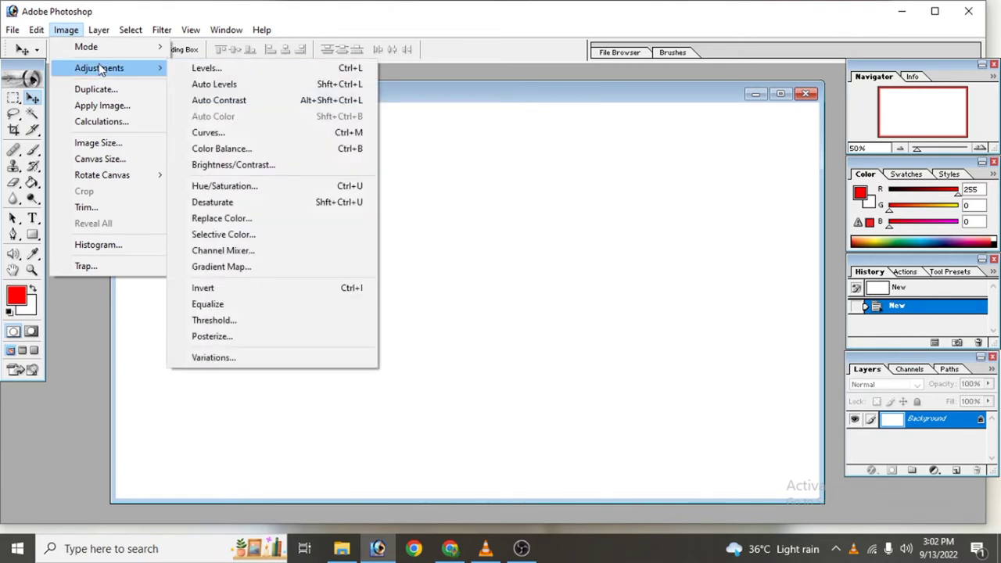
pyautogui.click(205, 69)
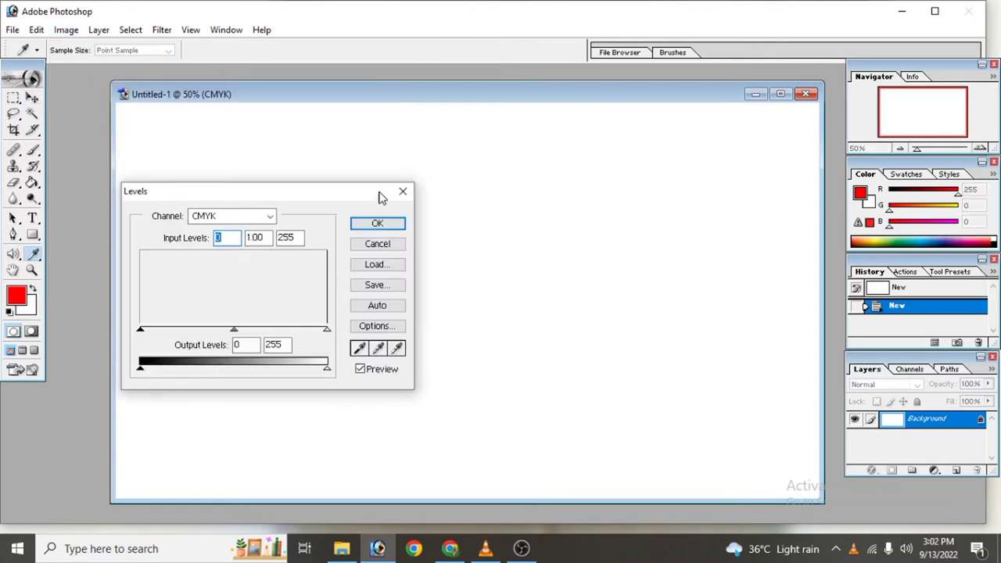
pyautogui.click(378, 223)
# Draw a test rectangle shape at the canvas upper left, then delete it.
pyautogui.press('v')
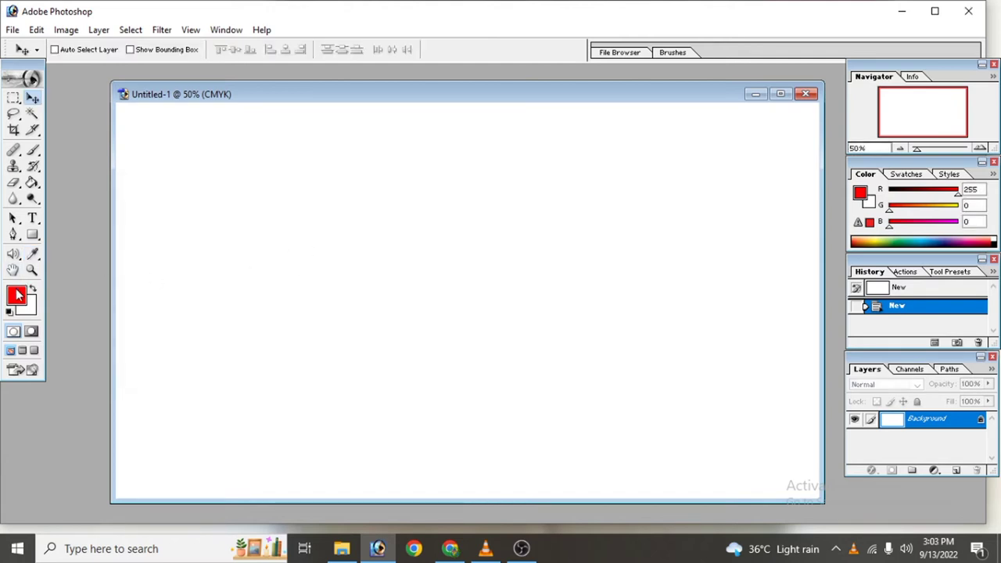
pyautogui.click(32, 235)
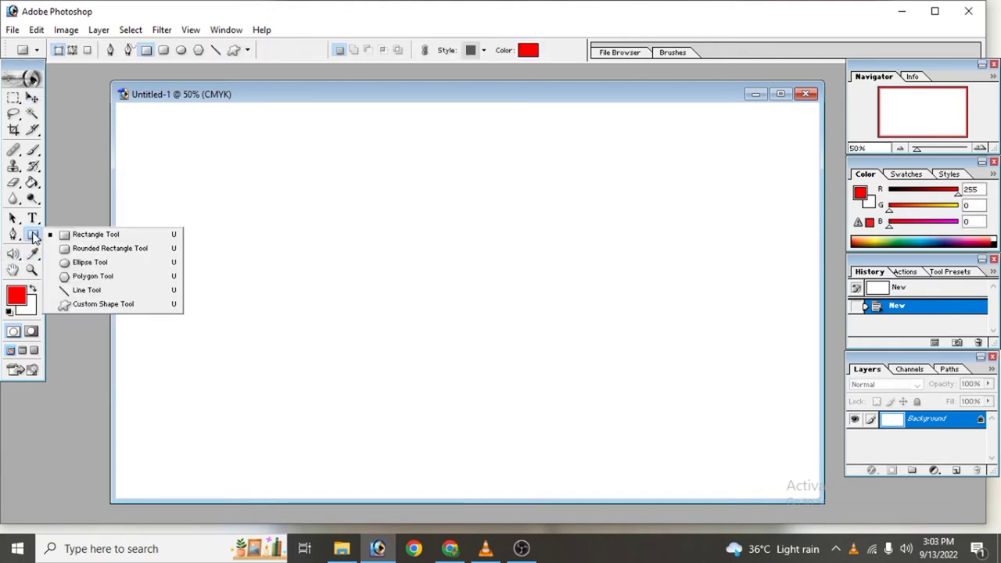
pyautogui.click(95, 234)
pyautogui.moveTo(154, 192); pyautogui.dragTo(262, 273)
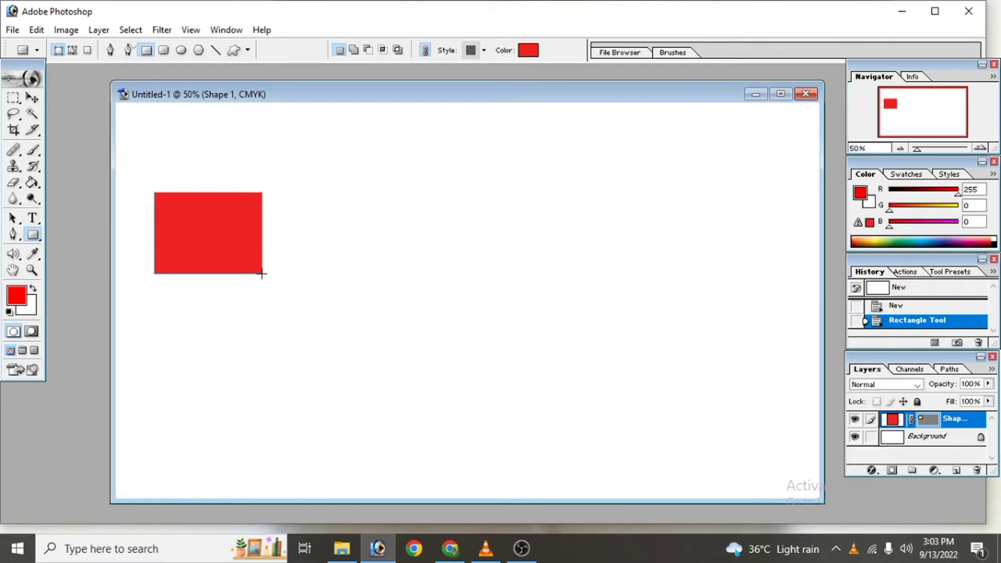
pyautogui.press('Delete')
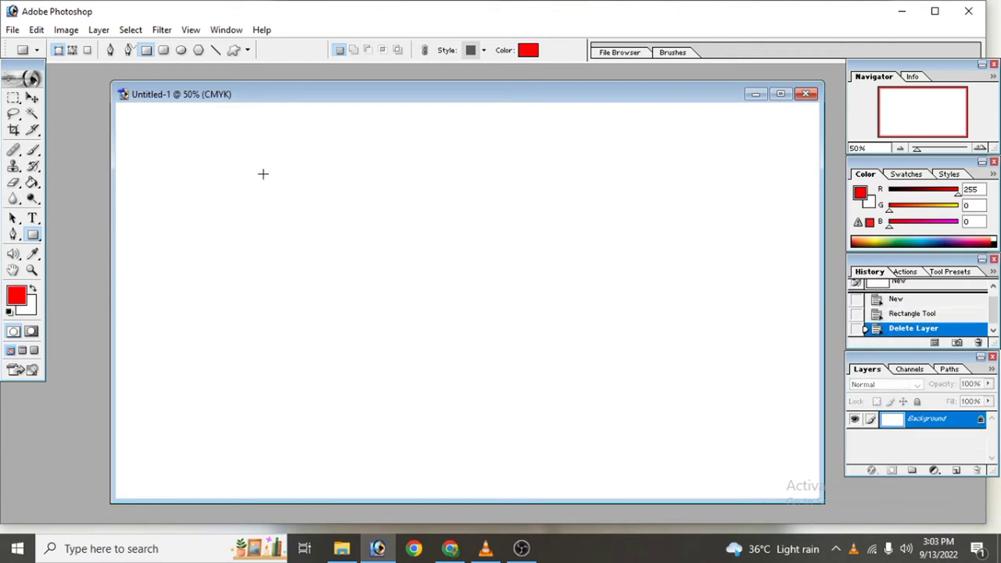
# Marquee a square left of centre and Paint Bucket it solid red.
pyautogui.click(12, 97)
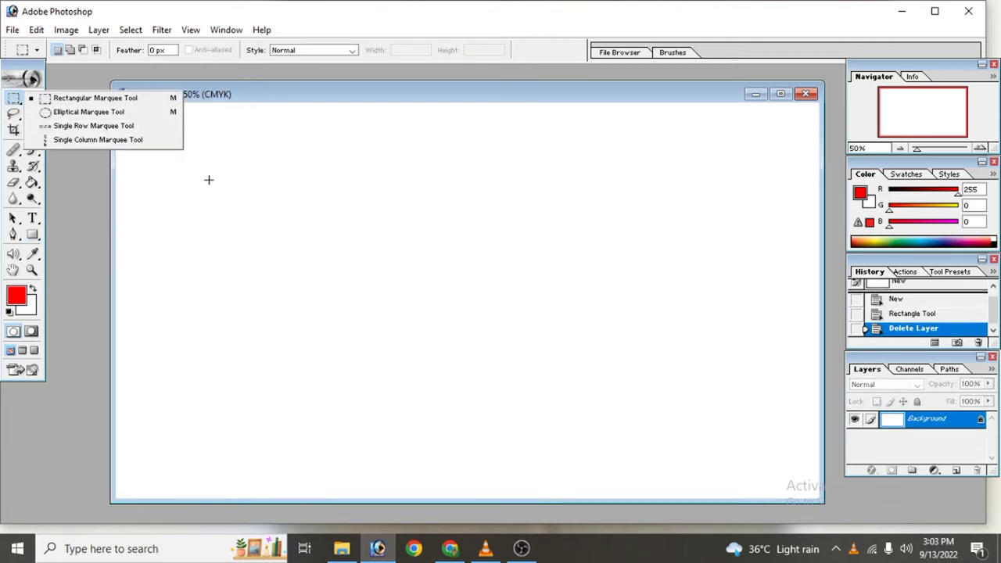
pyautogui.moveTo(245, 204); pyautogui.dragTo(363, 332)
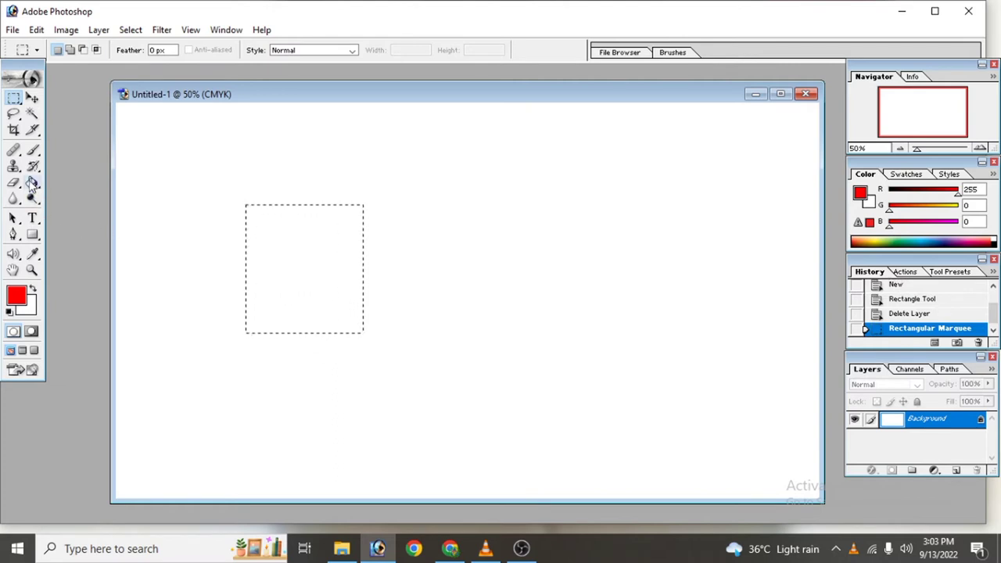
pyautogui.click(31, 182)
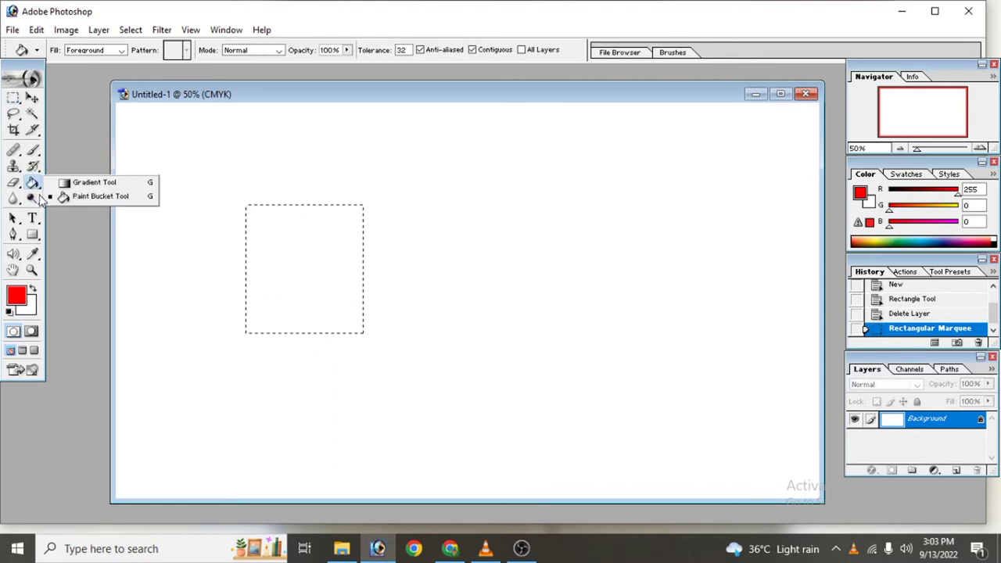
pyautogui.click(325, 274)
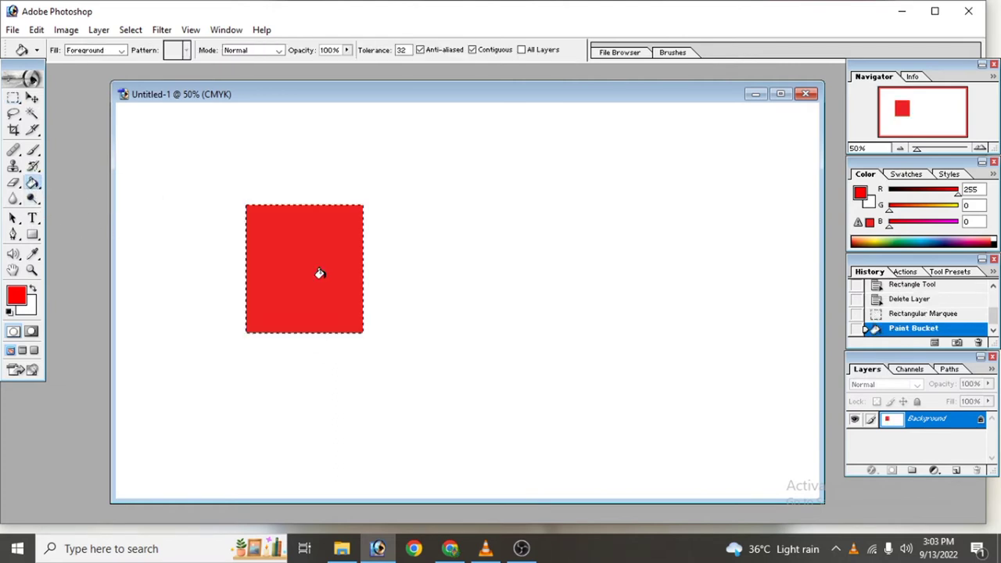
pyautogui.click(13, 97)
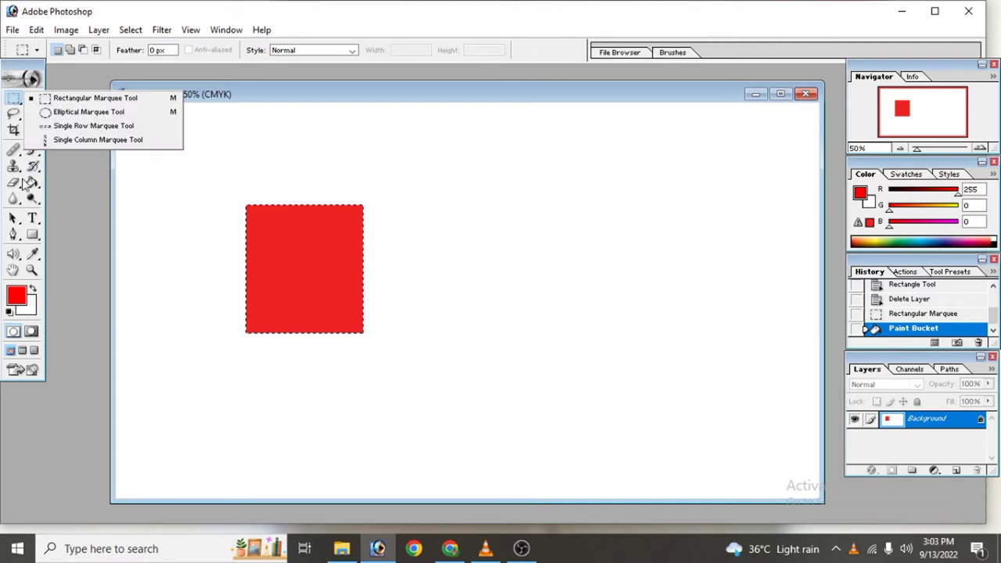
# Set the foreground colour to light bluish grey (196, 201, 213).
pyautogui.click(50, 99)
pyautogui.click(15, 295)
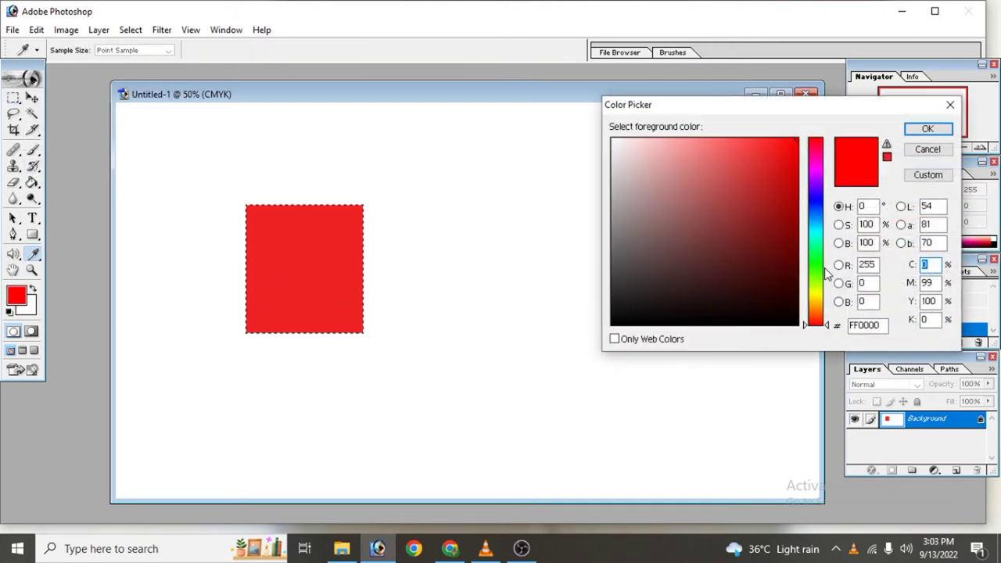
pyautogui.click(815, 208)
pyautogui.click(786, 218)
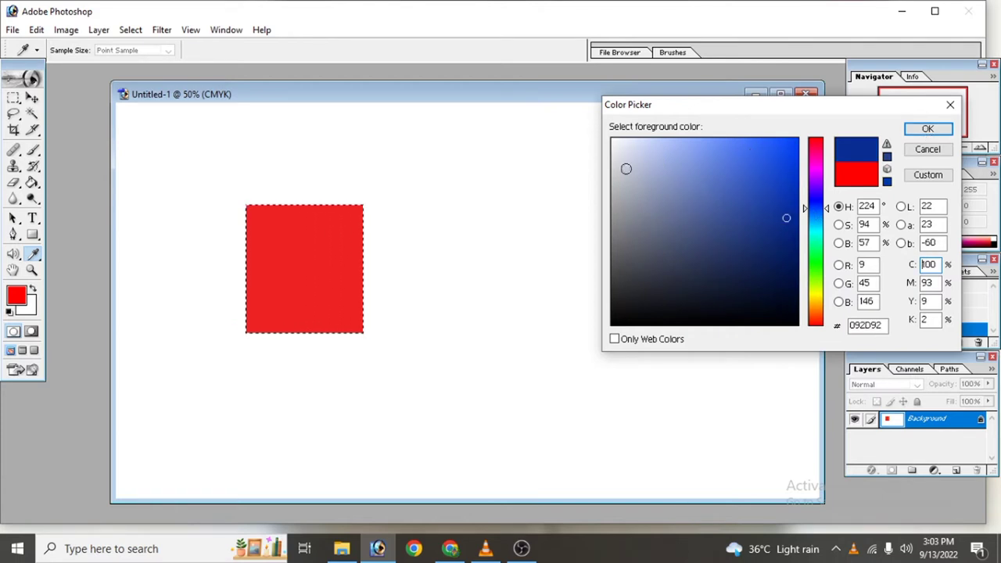
pyautogui.click(625, 168)
pyautogui.click(926, 128)
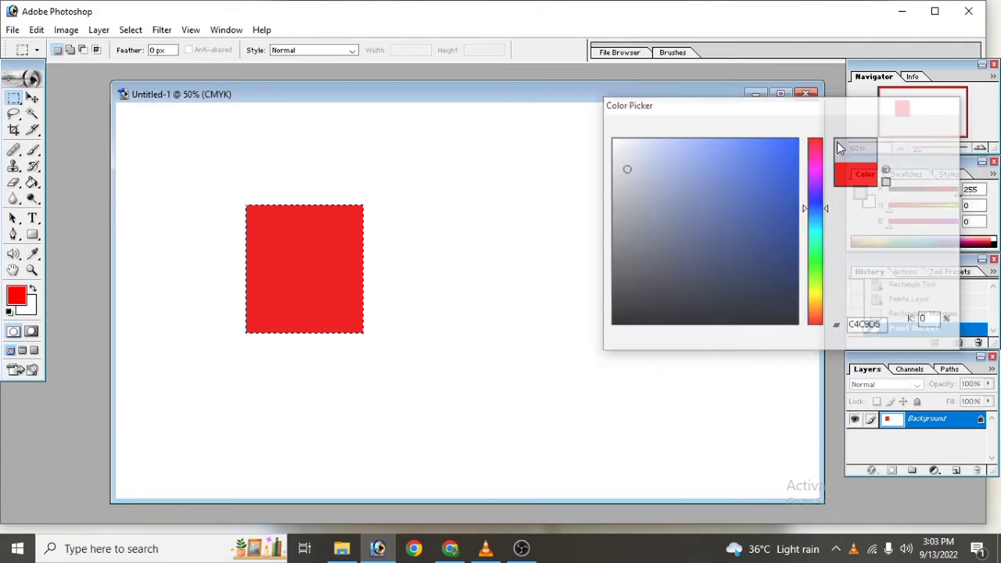
# Marquee a rectangle right of the red square and Paint Bucket it grey.
pyautogui.moveTo(413, 204); pyautogui.dragTo(544, 310)
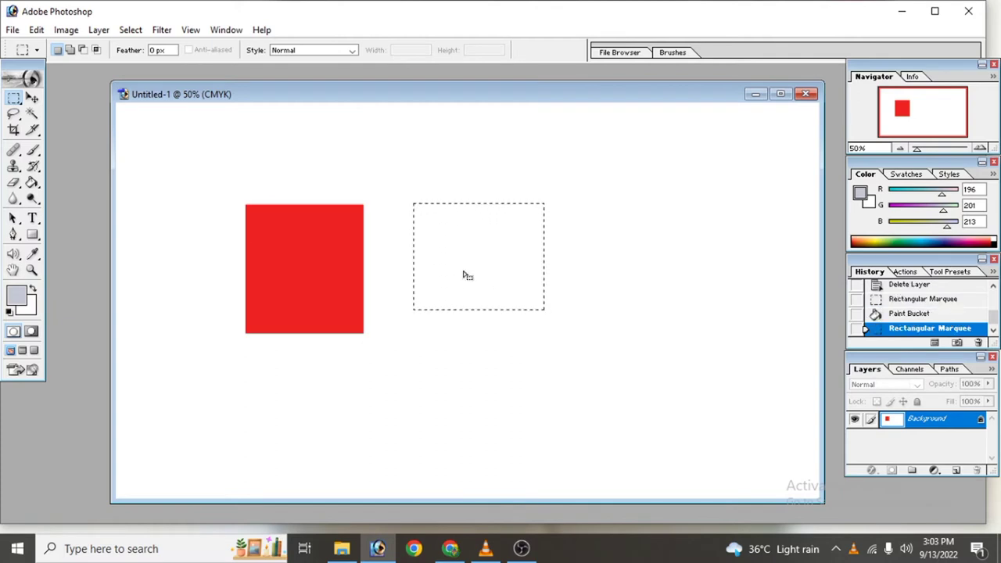
pyautogui.click(33, 183)
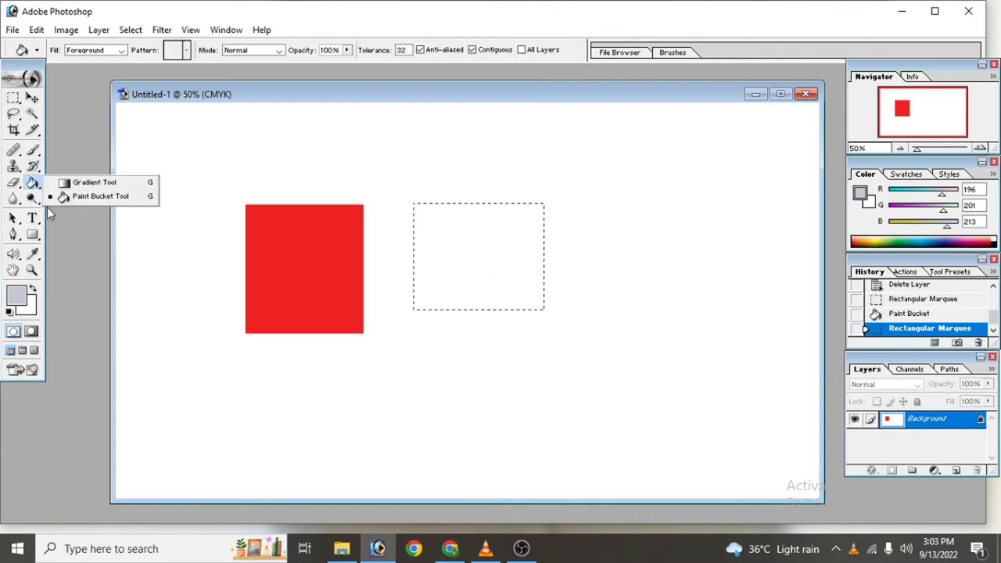
pyautogui.click(89, 196)
pyautogui.click(447, 238)
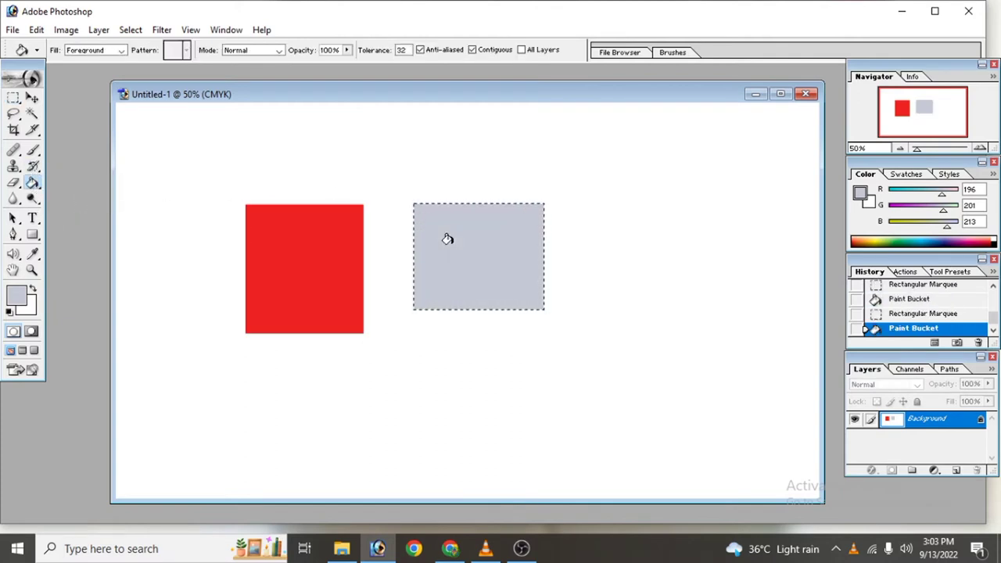
# Open Levels on the grey rectangle, move the dialog aside, and begin typing output values.
pyautogui.click(66, 30)
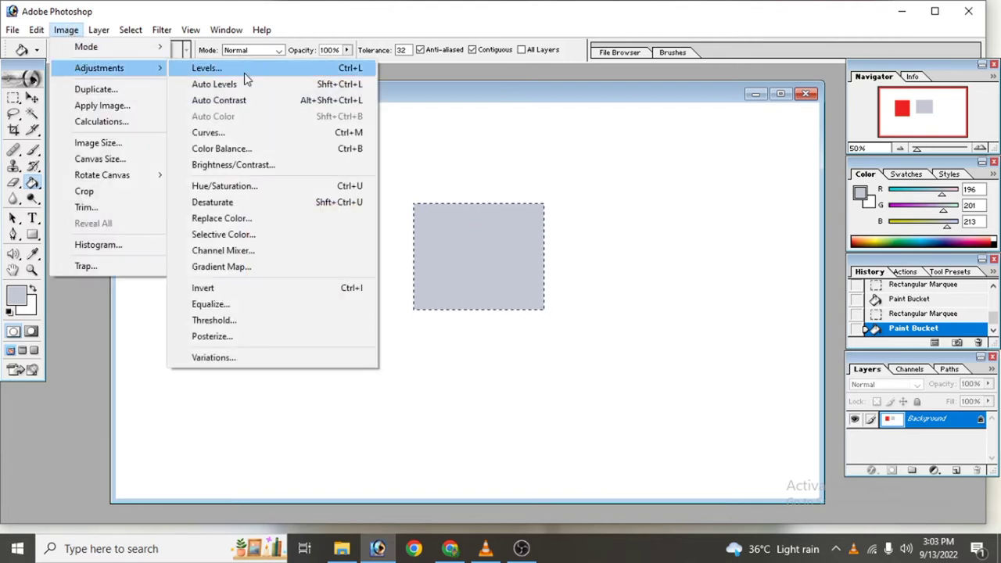
pyautogui.click(245, 74)
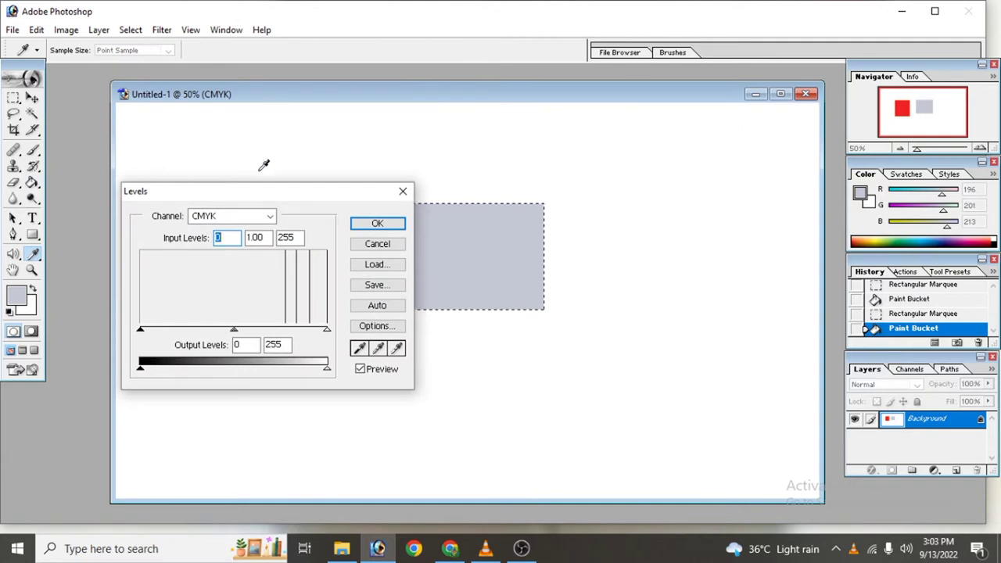
pyautogui.moveTo(242, 200); pyautogui.dragTo(730, 91)
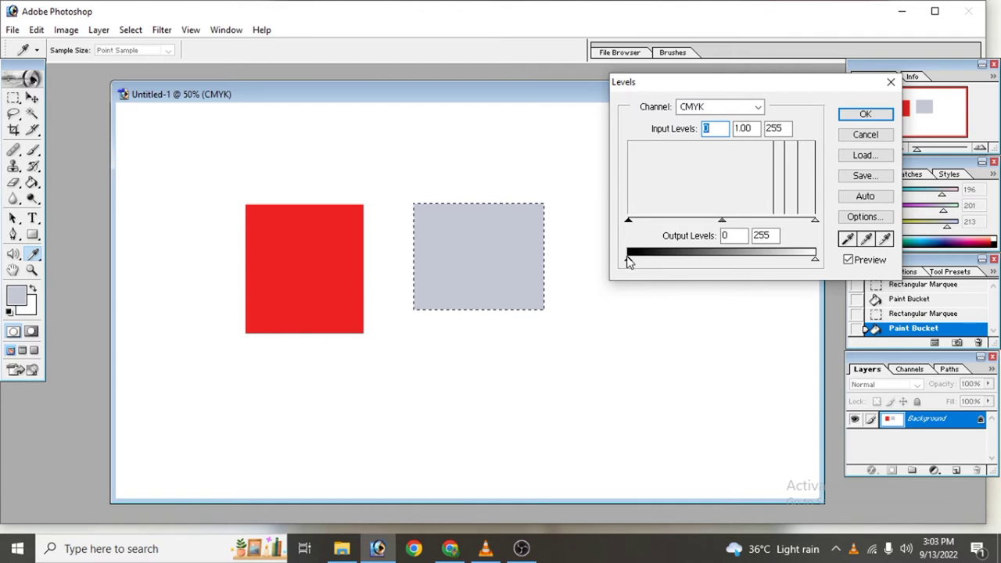
pyautogui.click(631, 263)
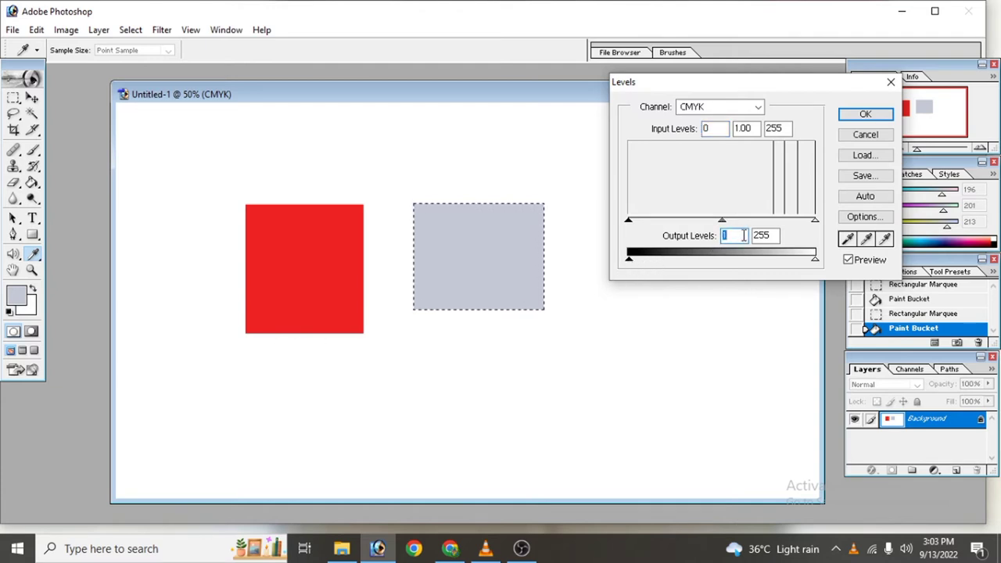
pyautogui.click(735, 236)
pyautogui.write('200')
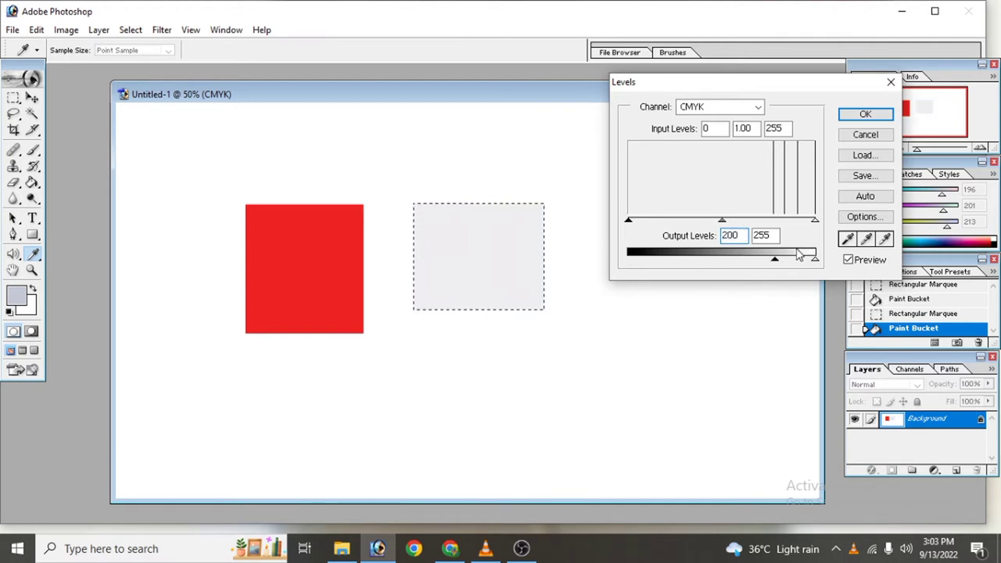
pyautogui.click(772, 236)
pyautogui.press('BackSpace')
pyautogui.press('BackSpace')
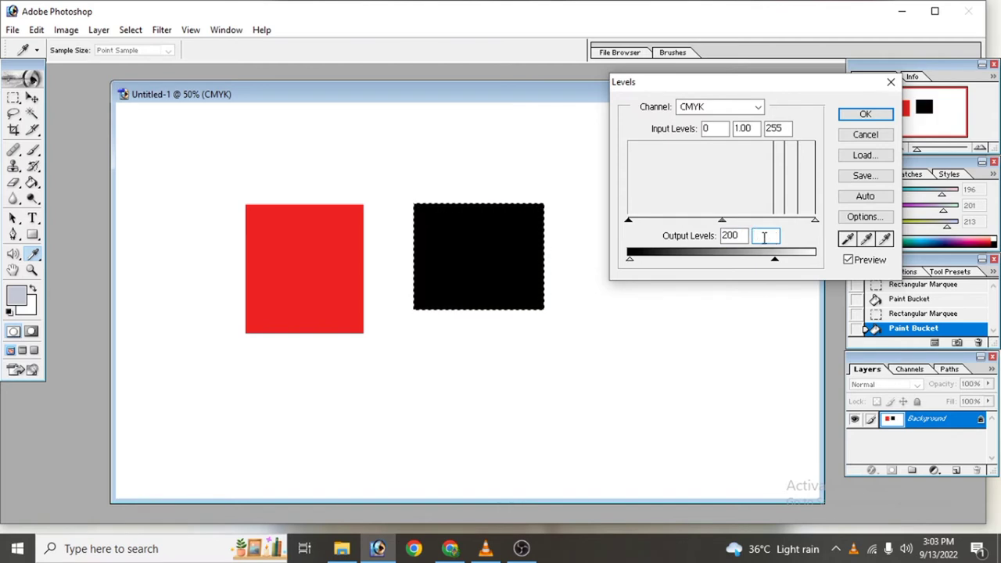
pyautogui.write('50')
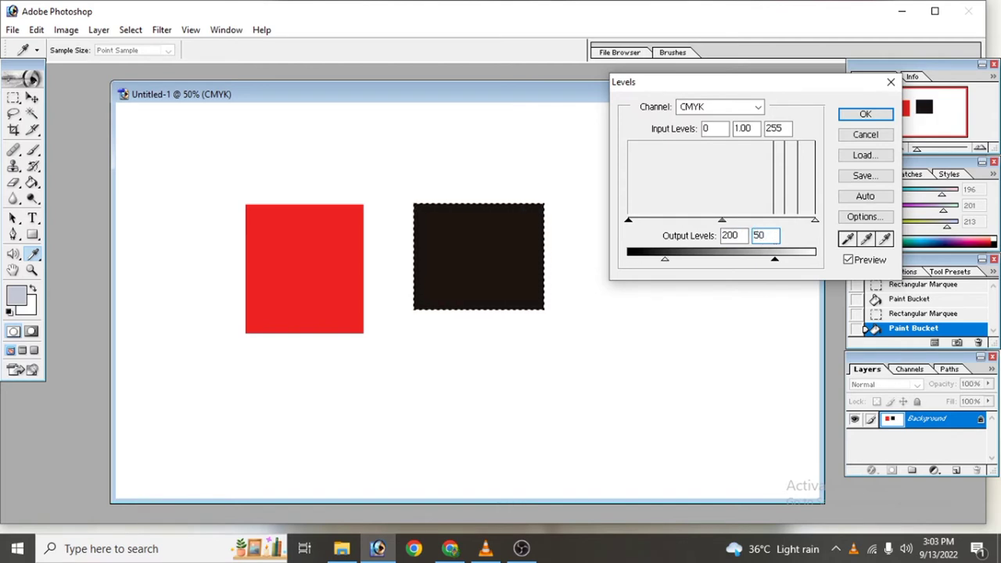
# Set the Levels output values to 15 and 161 by retyping and dragging sliders.
pyautogui.click(743, 240)
pyautogui.press('BackSpace')
pyautogui.press('BackSpace')
pyautogui.write('50')
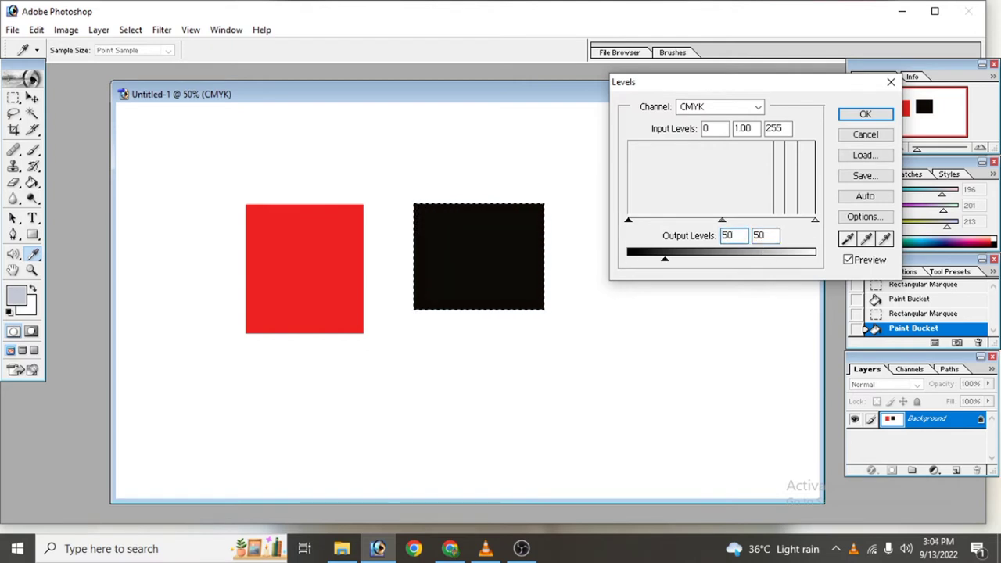
pyautogui.doubleClick(736, 237)
pyautogui.doubleClick(765, 237)
pyautogui.press('BackSpace')
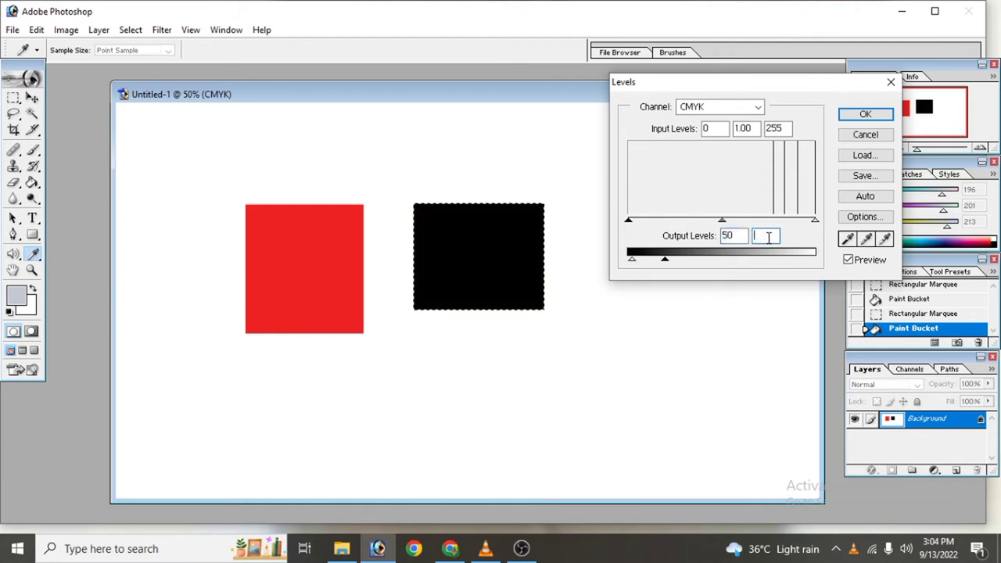
pyautogui.write('200')
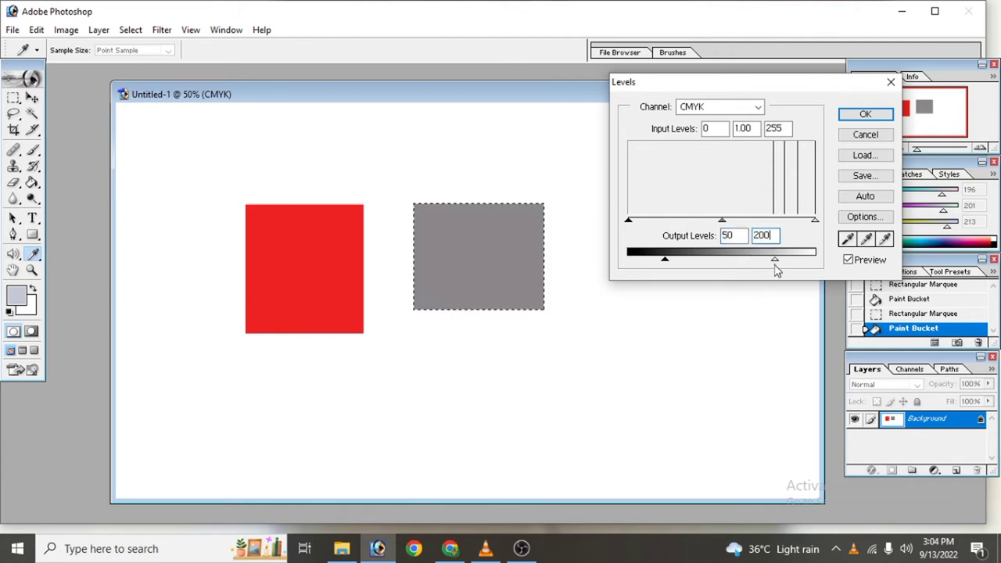
pyautogui.moveTo(775, 265)
pyautogui.mouseDown()
pyautogui.moveTo(794, 263)
pyautogui.moveTo(747, 261)
pyautogui.mouseUp()
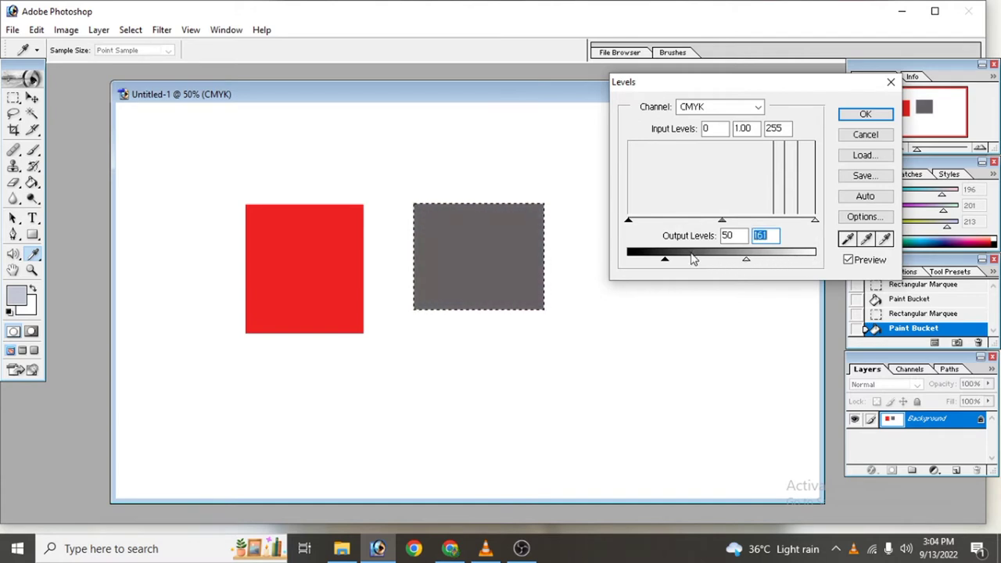
pyautogui.moveTo(661, 266)
pyautogui.mouseDown()
pyautogui.moveTo(628, 264)
pyautogui.moveTo(716, 266)
pyautogui.moveTo(641, 263)
pyautogui.mouseUp()
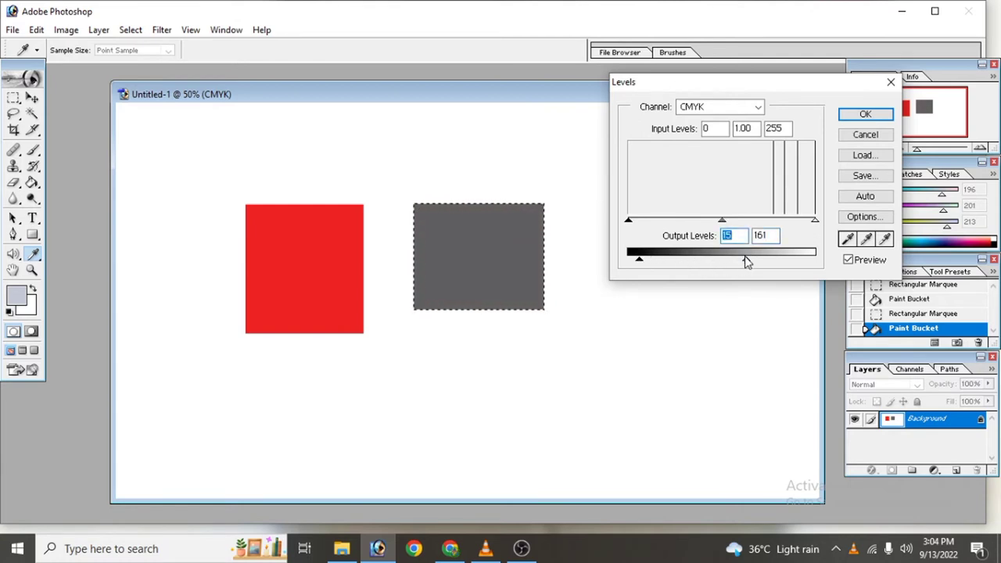
# Sample black and grey points from the red square and rectangle with the Levels eyedroppers.
pyautogui.click(848, 240)
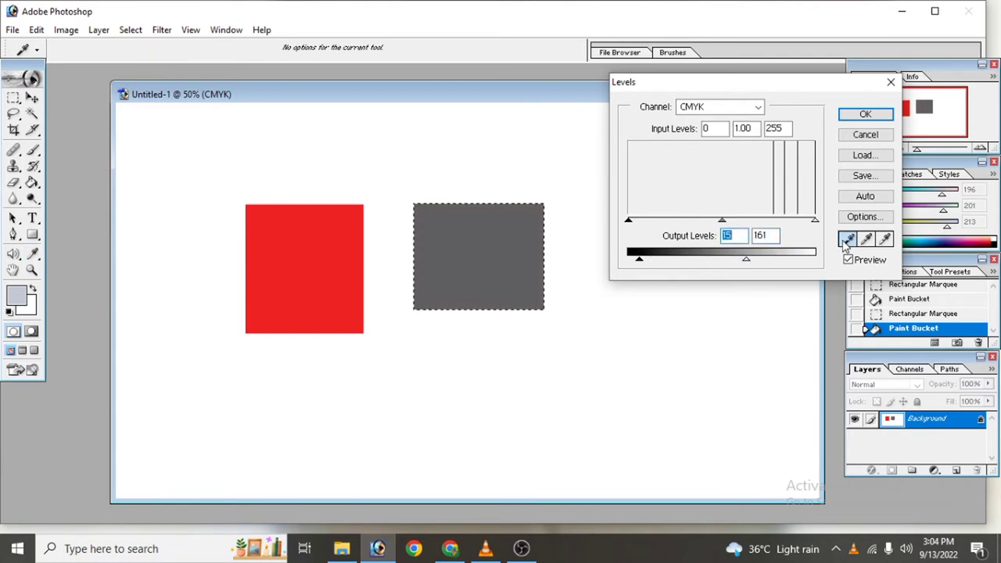
pyautogui.click(344, 283)
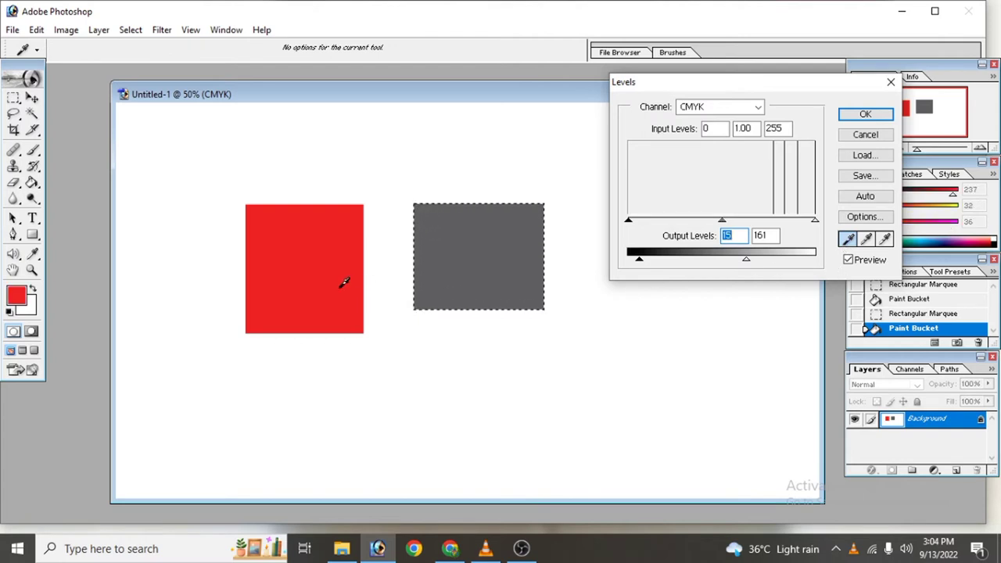
pyautogui.click(493, 229)
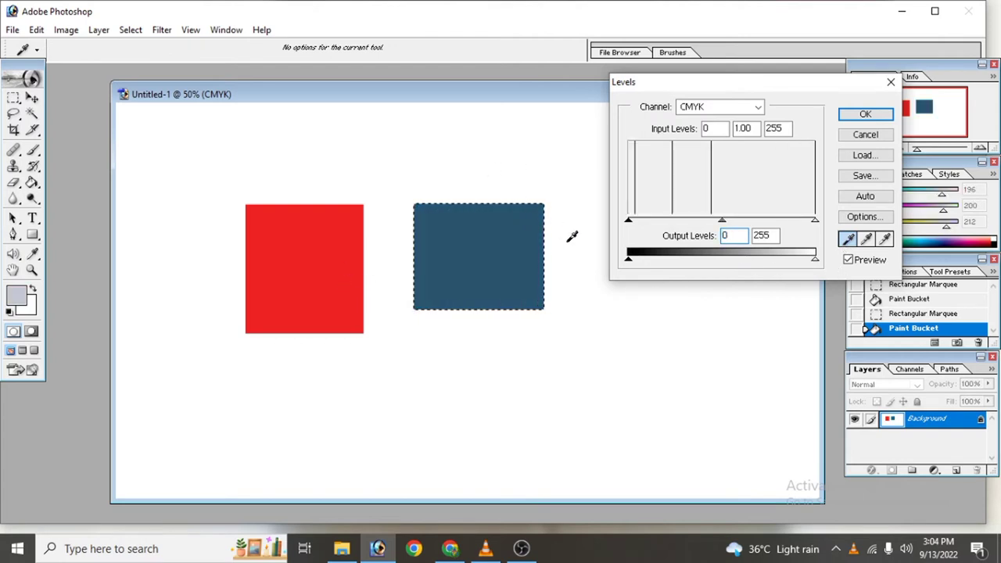
pyautogui.click(311, 222)
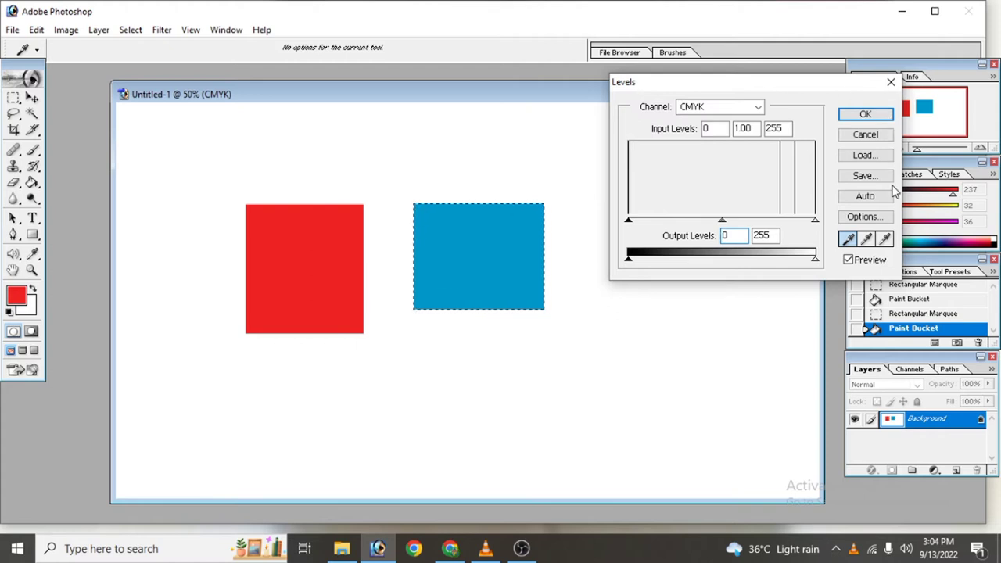
pyautogui.click(868, 238)
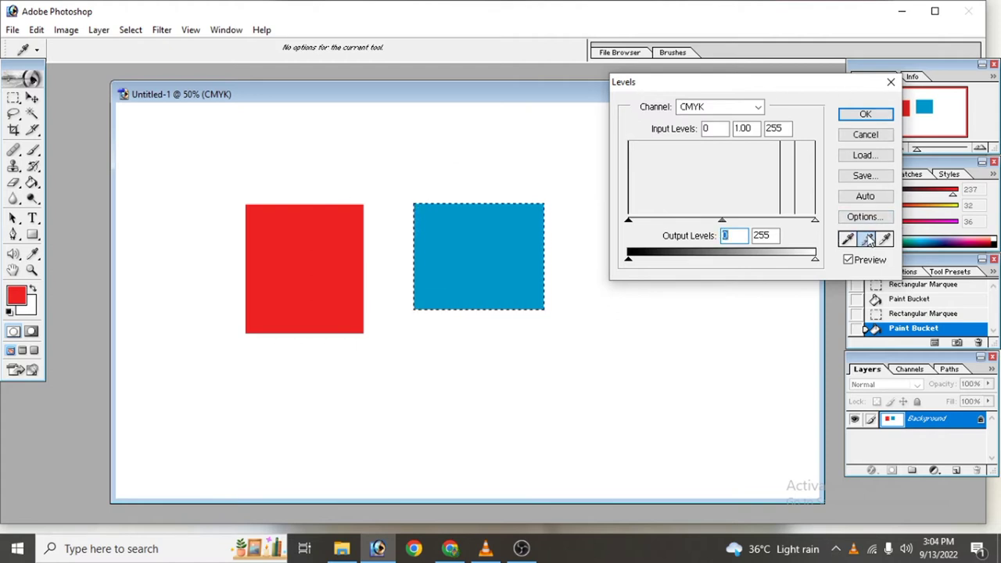
pyautogui.click(277, 259)
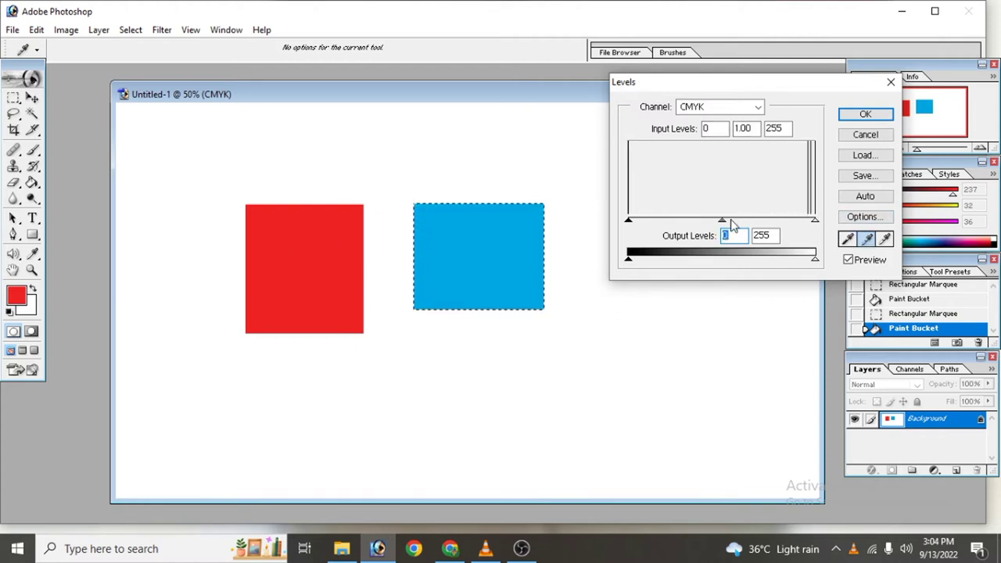
# Drag the midtone slider, sample a white point, then apply the Levels adjustment.
pyautogui.moveTo(722, 222)
pyautogui.mouseDown()
pyautogui.moveTo(755, 222)
pyautogui.moveTo(662, 222)
pyautogui.mouseUp()
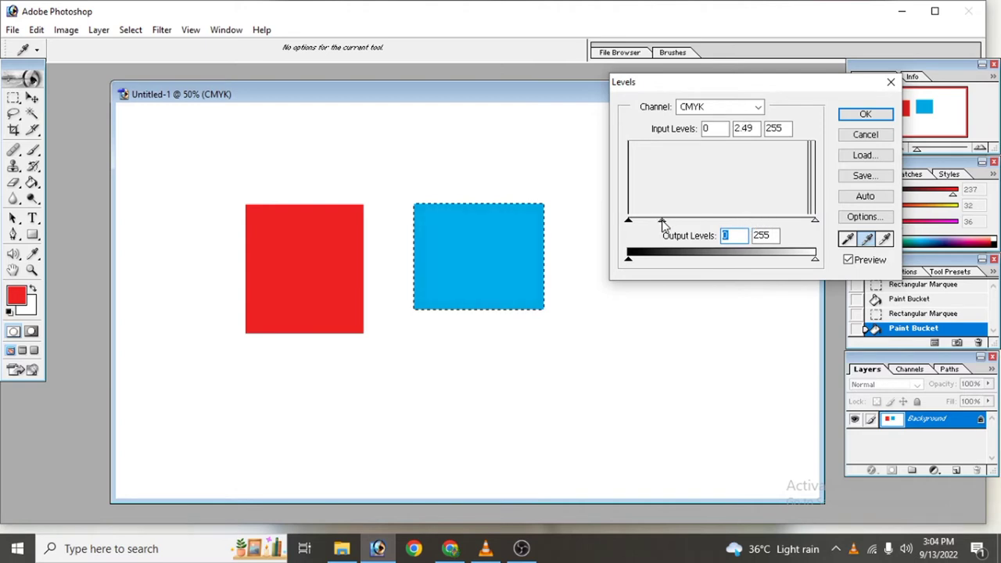
pyautogui.click(510, 256)
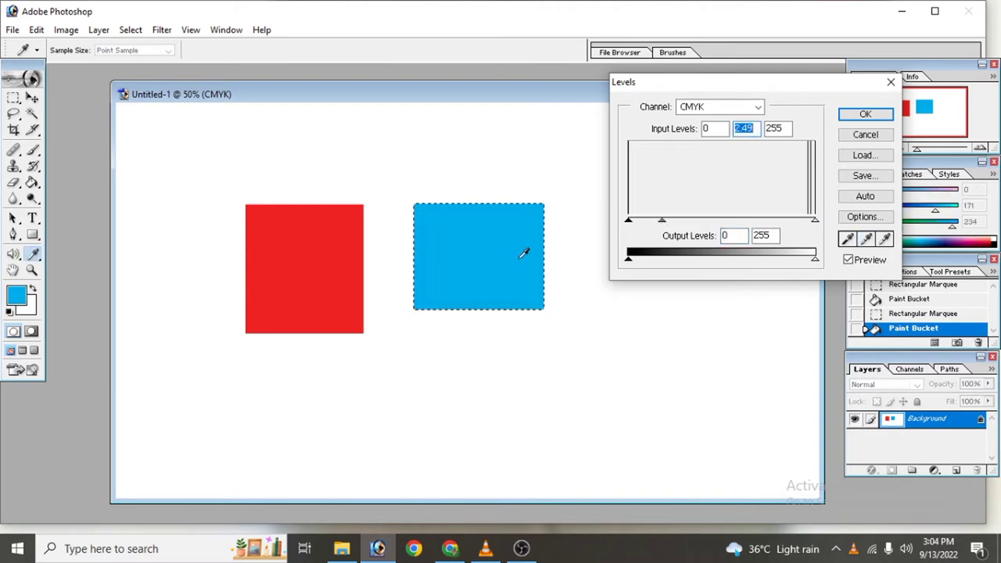
pyautogui.click(885, 238)
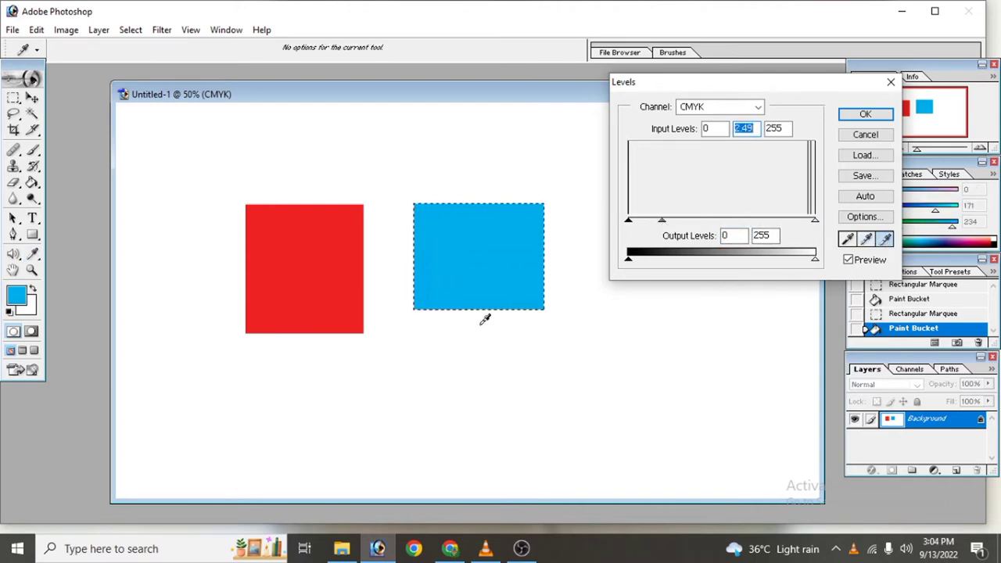
pyautogui.click(306, 250)
pyautogui.click(280, 284)
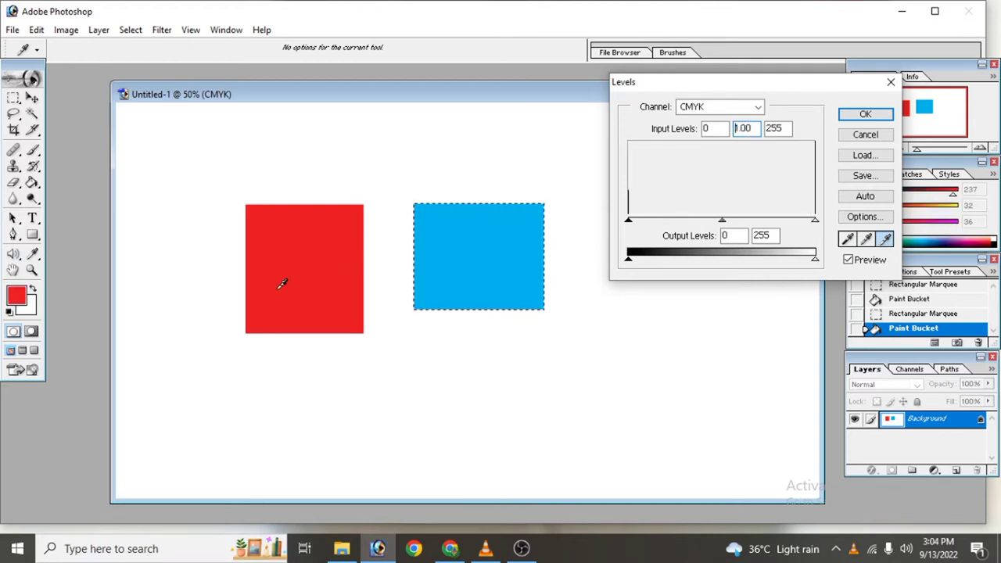
pyautogui.click(273, 278)
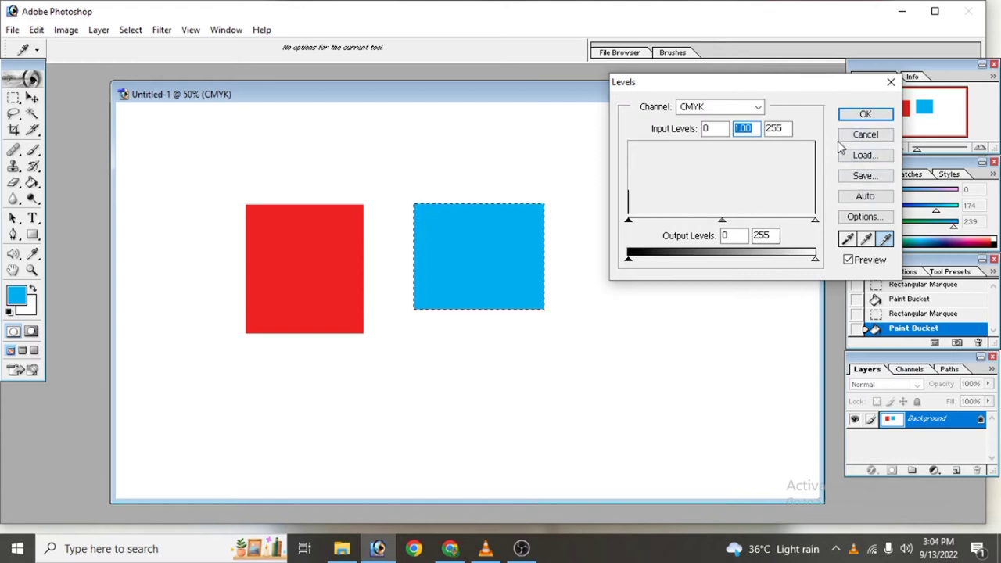
pyautogui.click(866, 115)
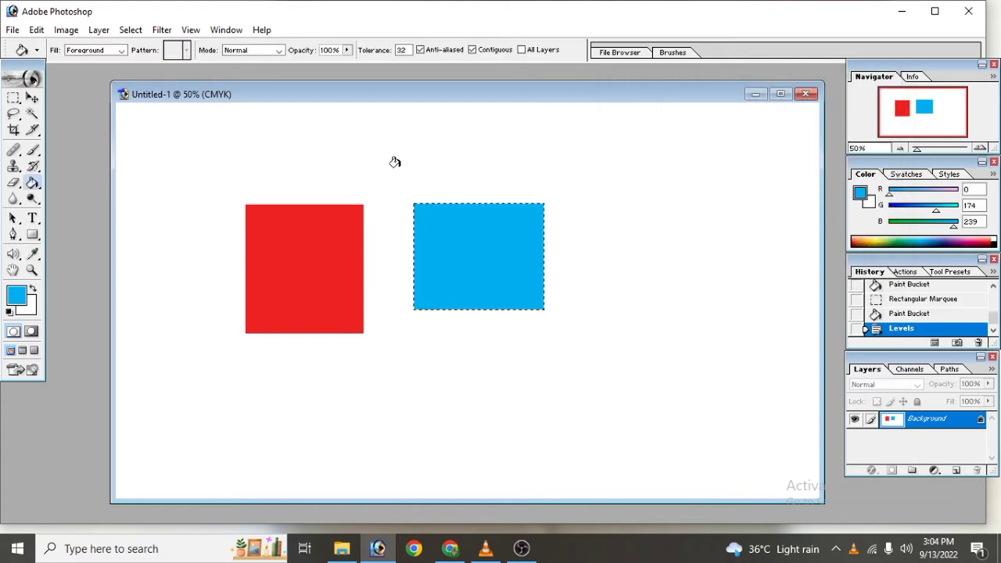
# Set the foreground to muted grey-blue 79ACBF and fill the right square.
pyautogui.click(491, 253)
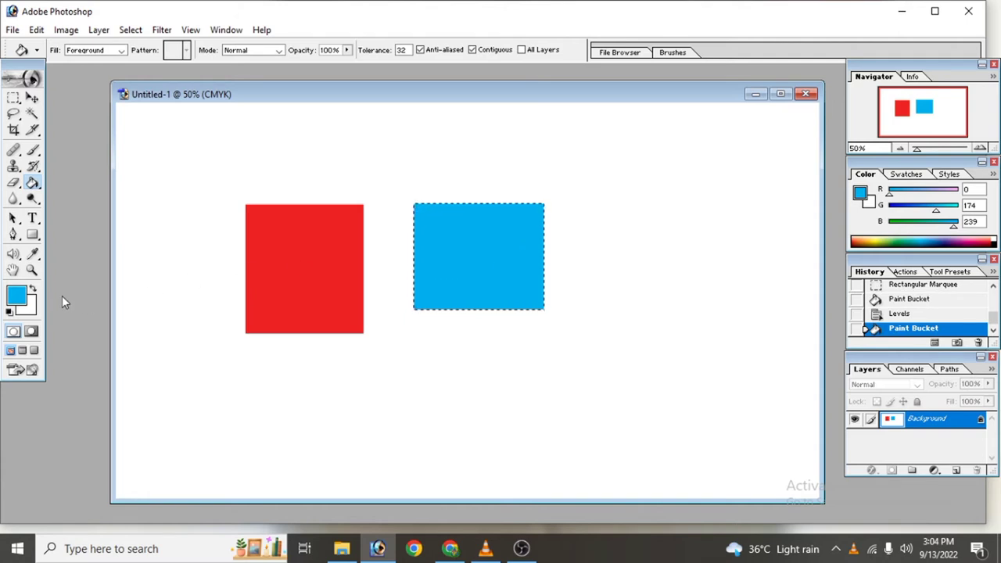
pyautogui.click(65, 30)
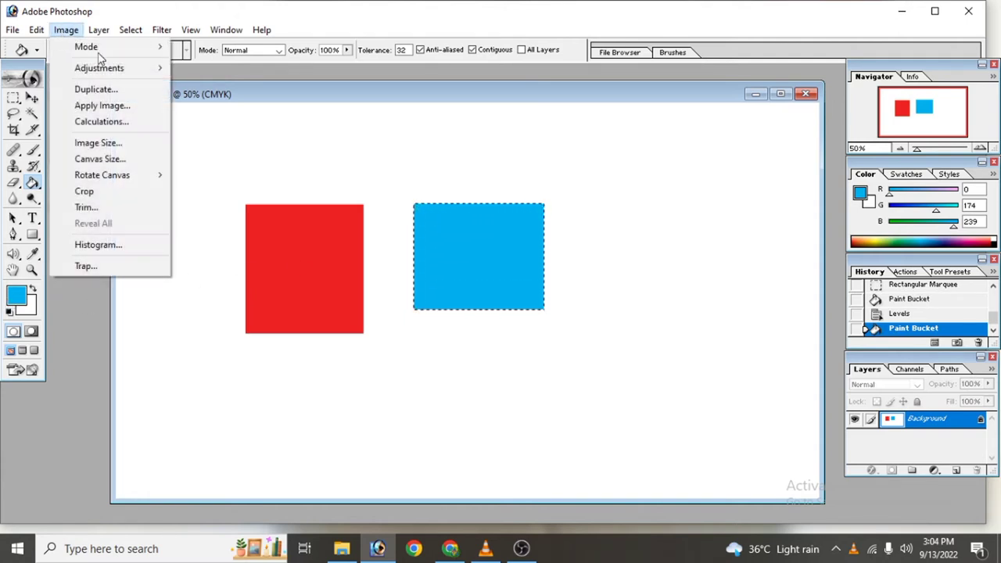
pyautogui.click(145, 319)
pyautogui.click(17, 298)
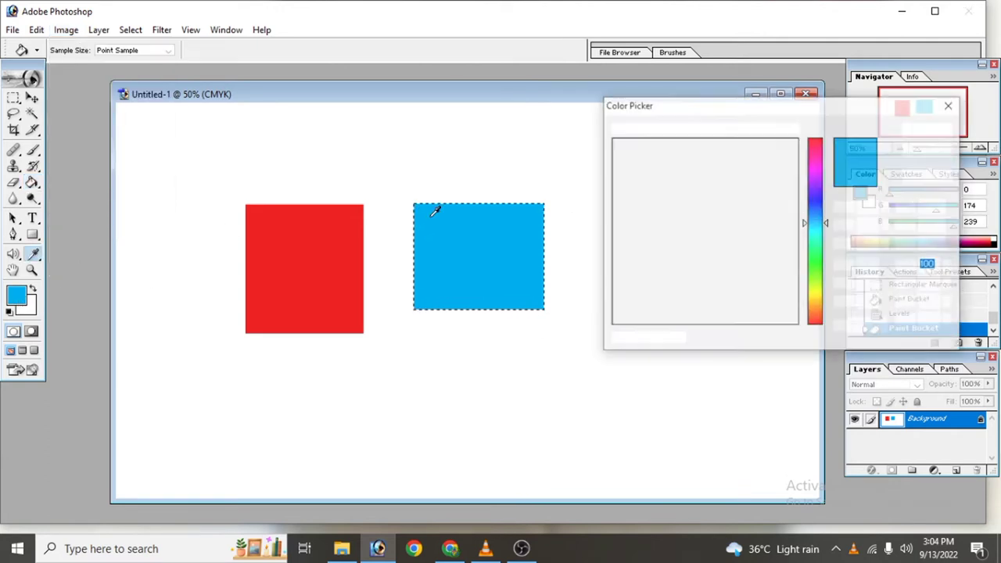
pyautogui.click(619, 143)
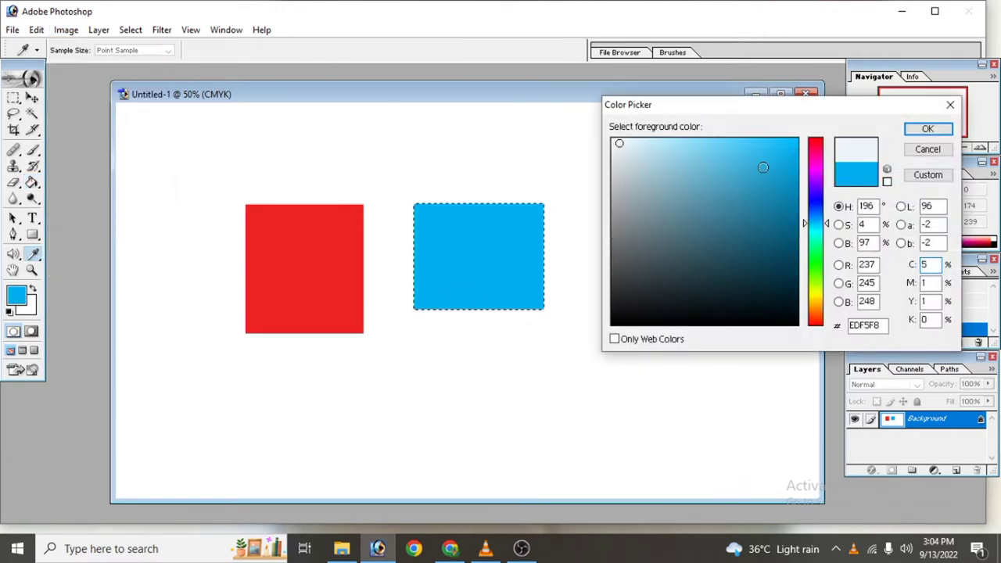
pyautogui.click(625, 206)
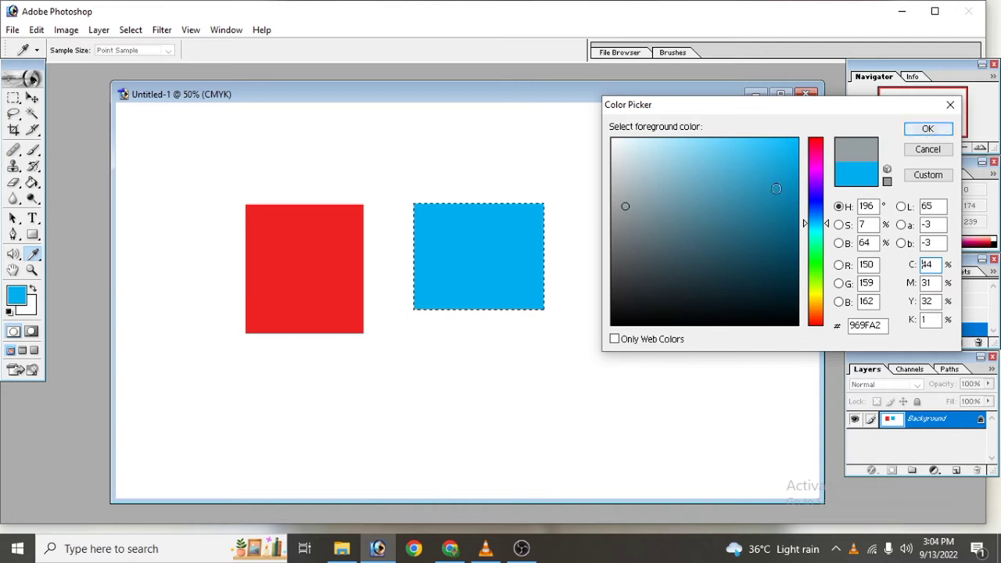
pyautogui.click(679, 184)
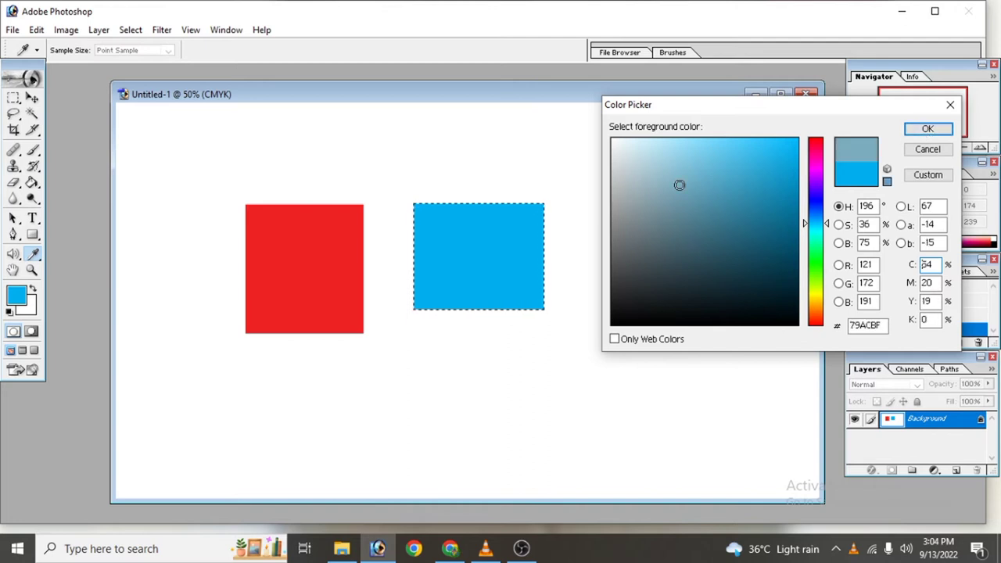
pyautogui.click(927, 129)
pyautogui.click(519, 227)
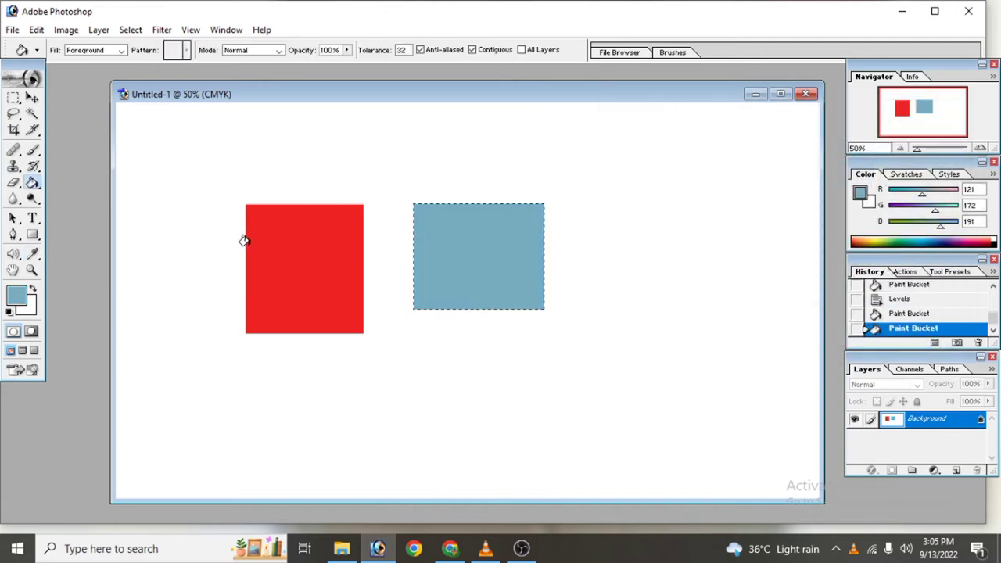
# Apply Auto Levels to the square, then refill it with the grey-blue.
pyautogui.click(65, 30)
pyautogui.moveTo(99, 68)
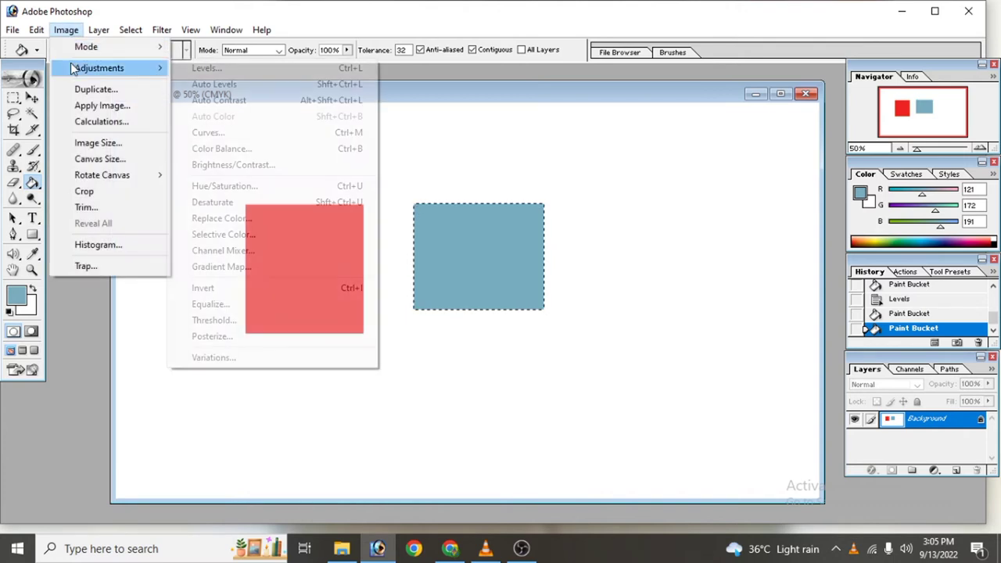
pyautogui.click(243, 86)
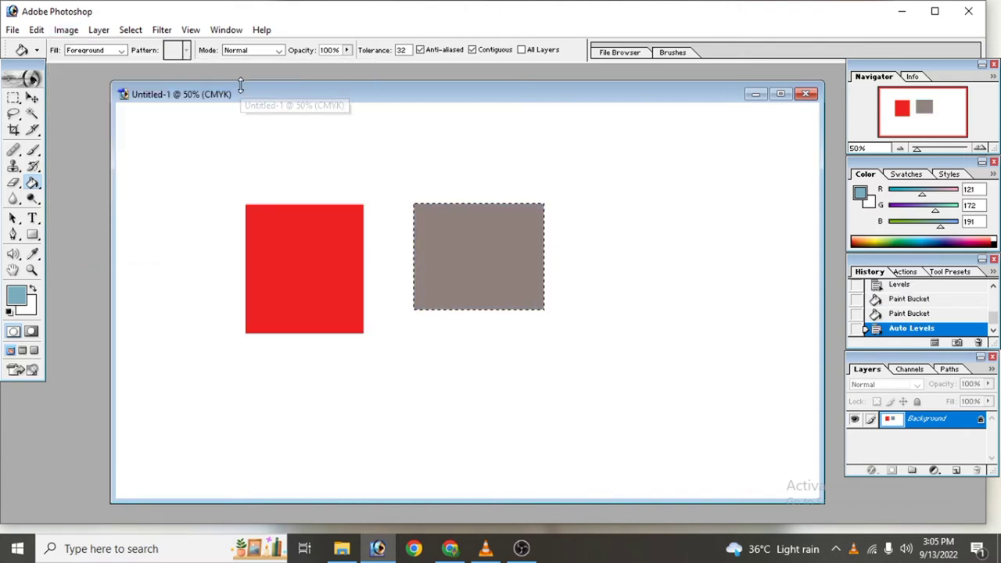
pyautogui.click(444, 221)
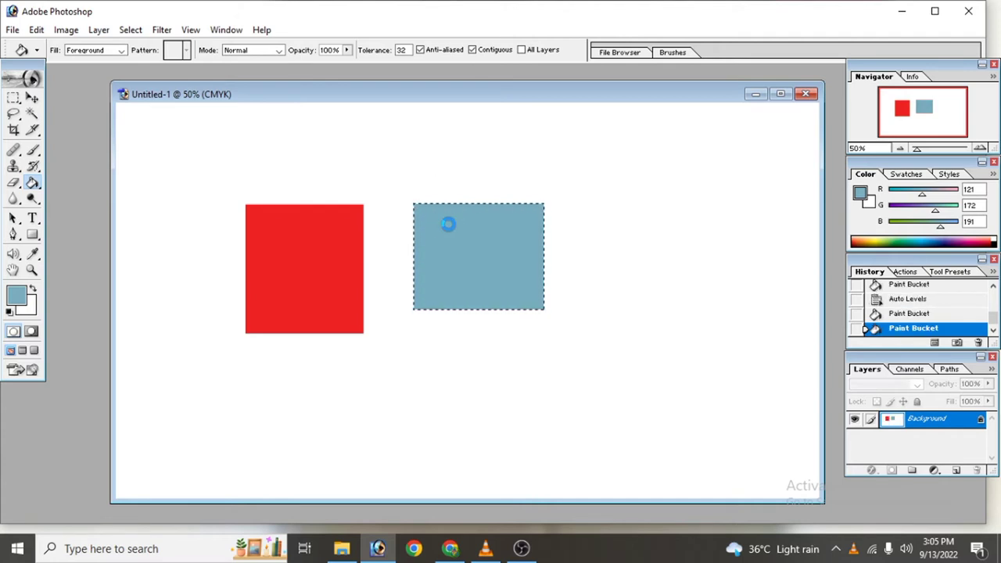
pyautogui.click(469, 221)
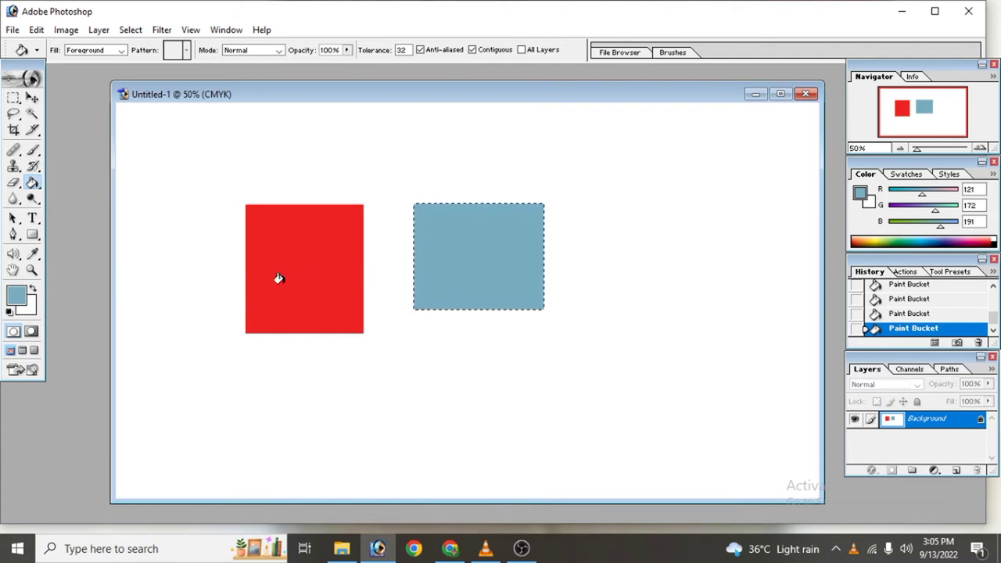
# Set the foreground colour to dark navy 0C054F in the Color Picker.
pyautogui.click(66, 29)
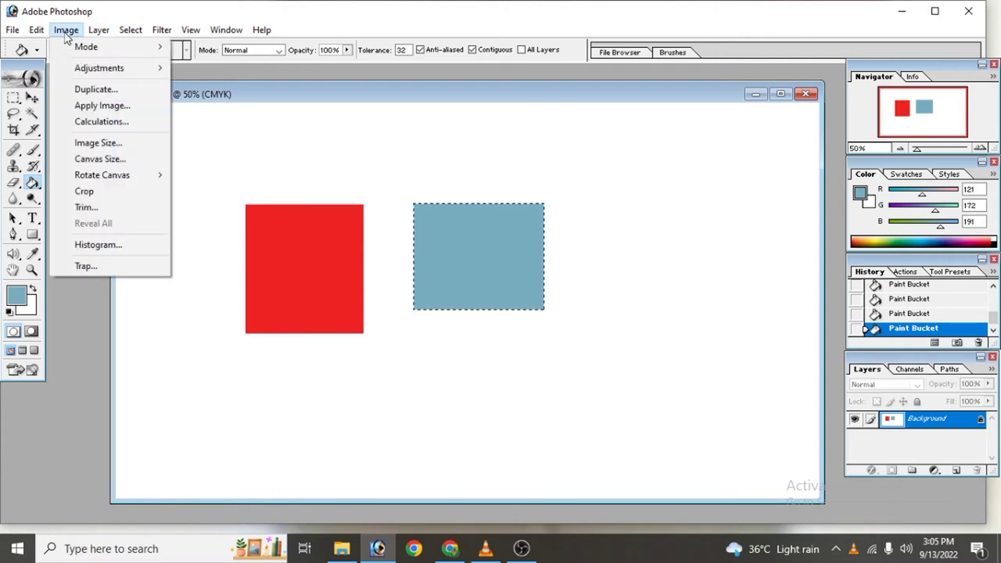
pyautogui.click(347, 140)
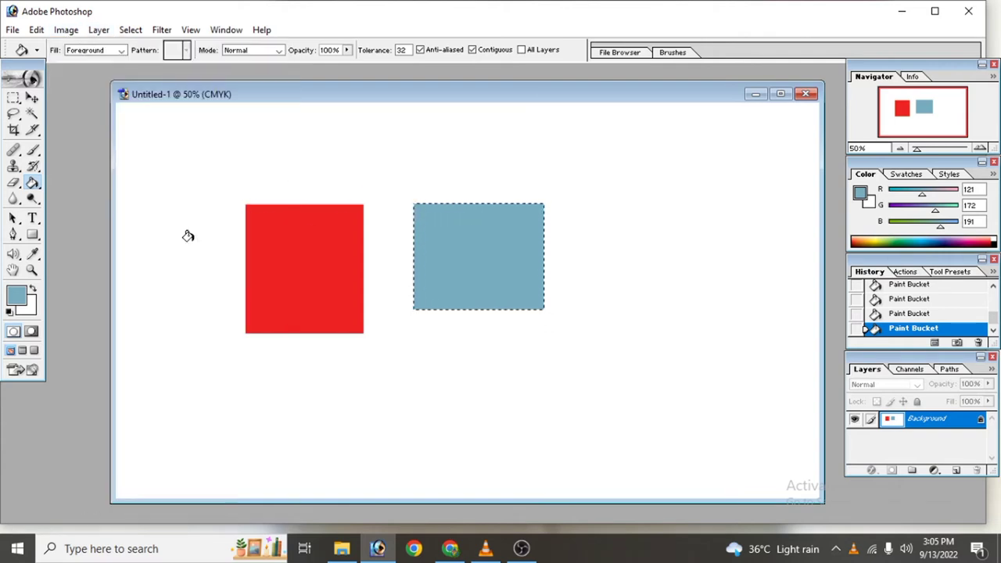
pyautogui.click(16, 295)
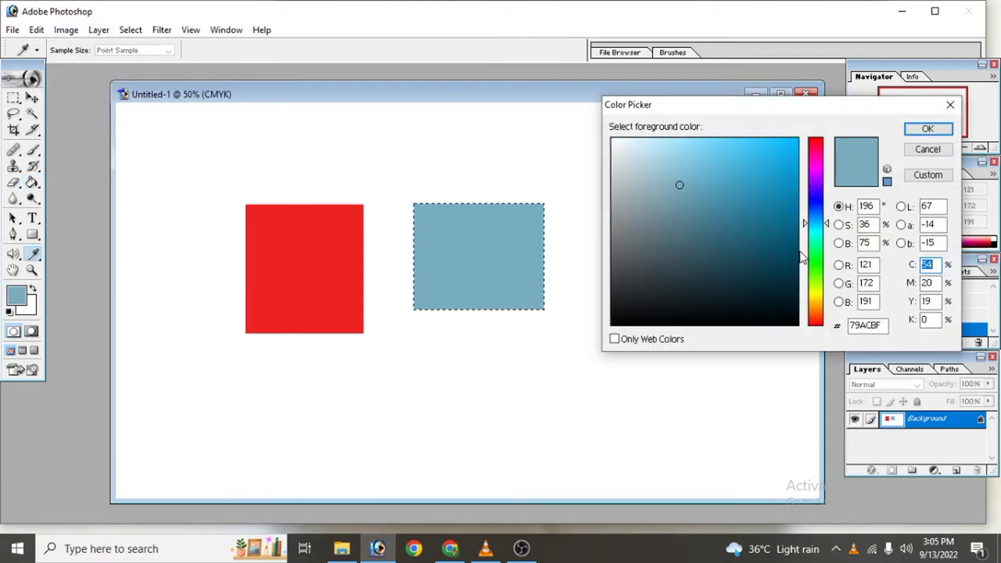
pyautogui.click(822, 197)
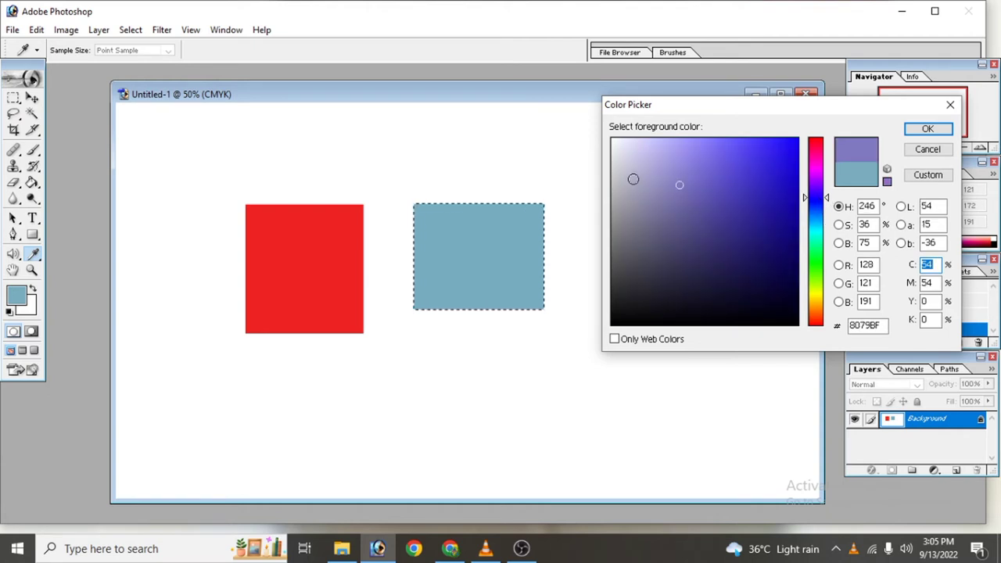
pyautogui.click(787, 292)
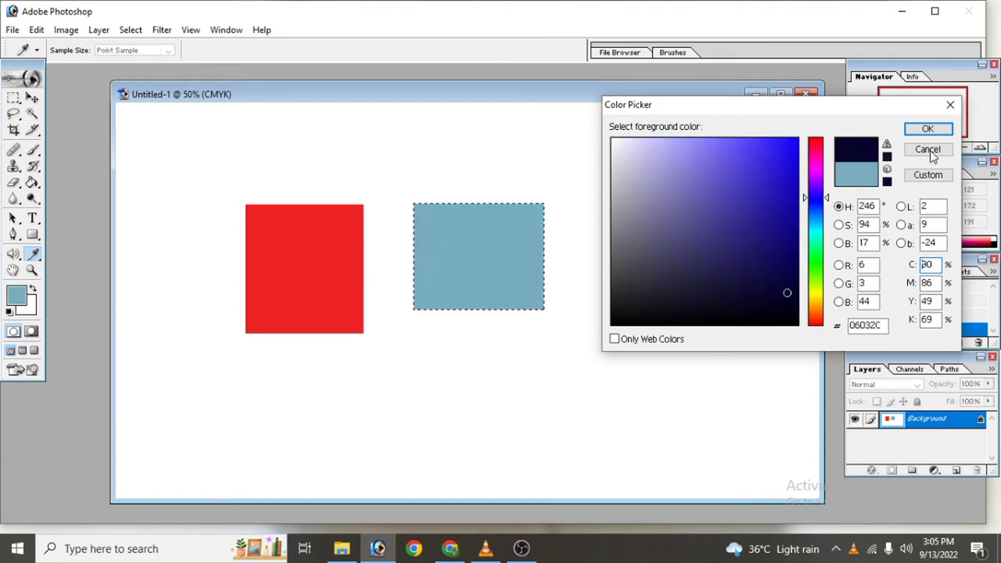
pyautogui.click(786, 267)
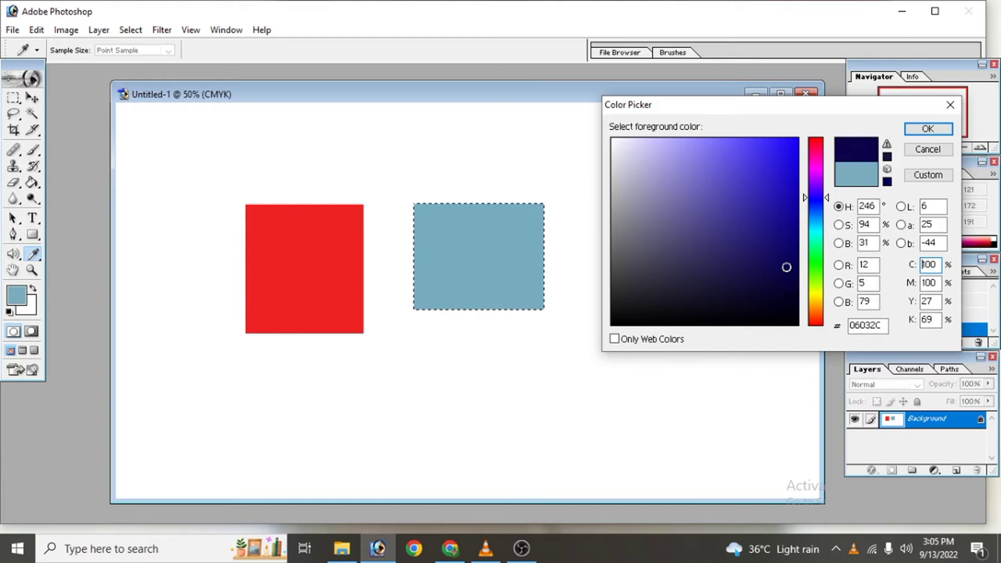
pyautogui.click(929, 131)
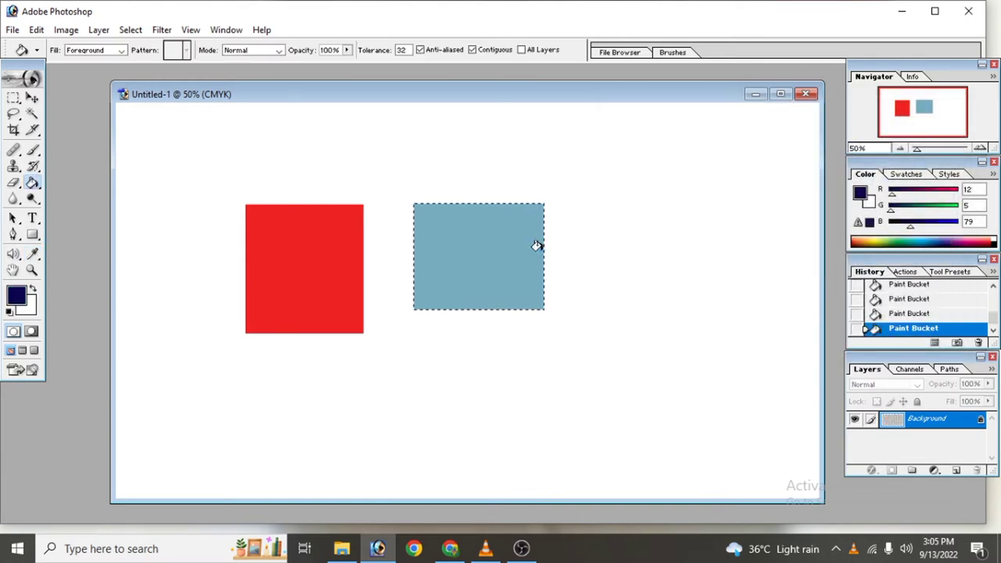
# Fill the right square with the navy, then apply Auto Levels.
pyautogui.click(533, 247)
pyautogui.click(65, 29)
pyautogui.moveTo(99, 68)
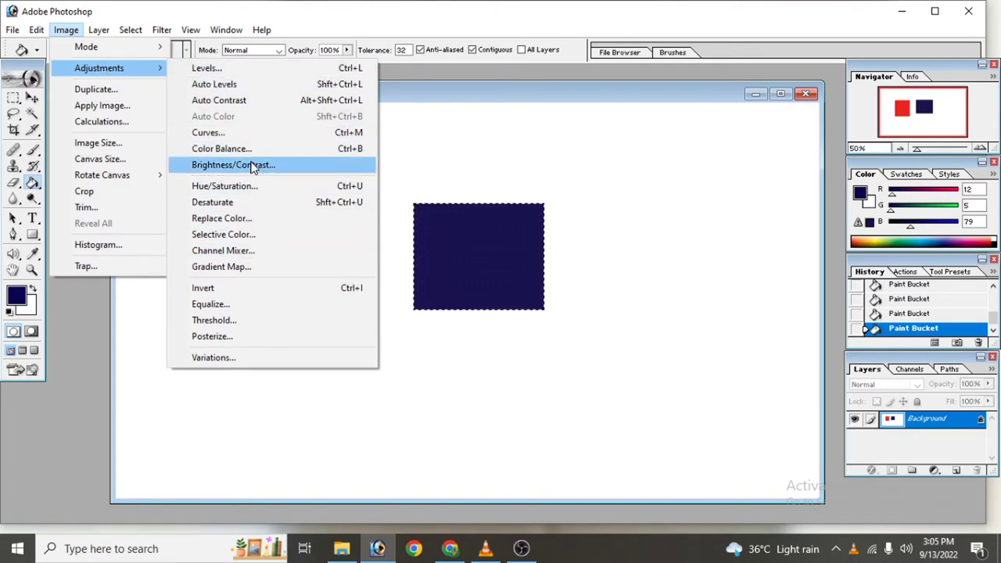
pyautogui.click(225, 85)
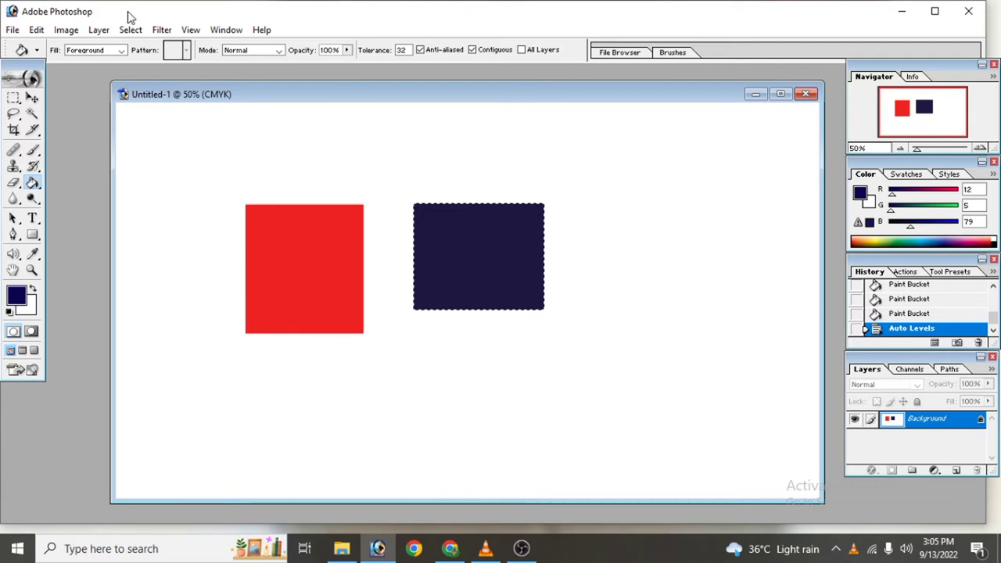
# Apply Auto Contrast, brightening the navy square to medium indigo blue.
pyautogui.click(66, 30)
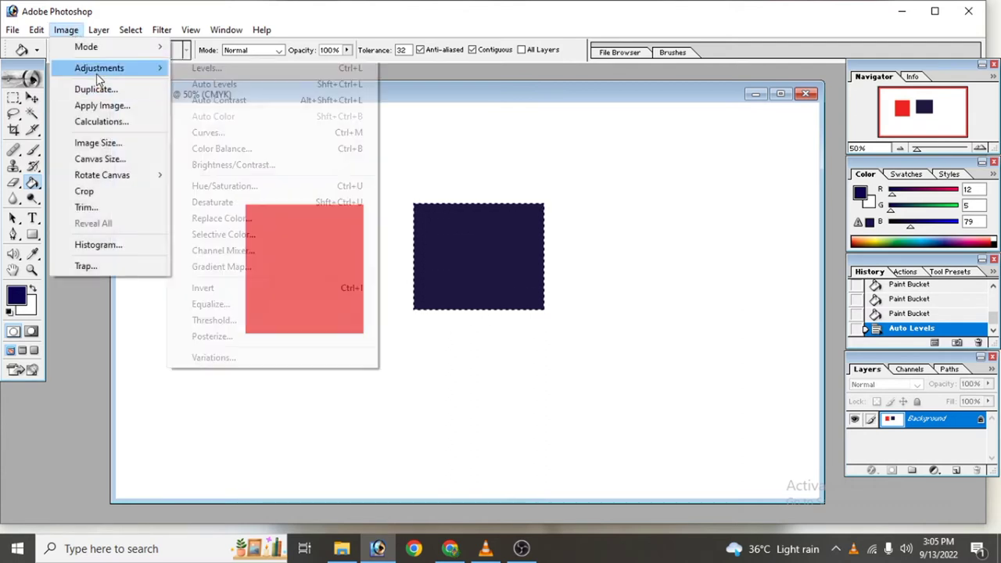
pyautogui.click(225, 100)
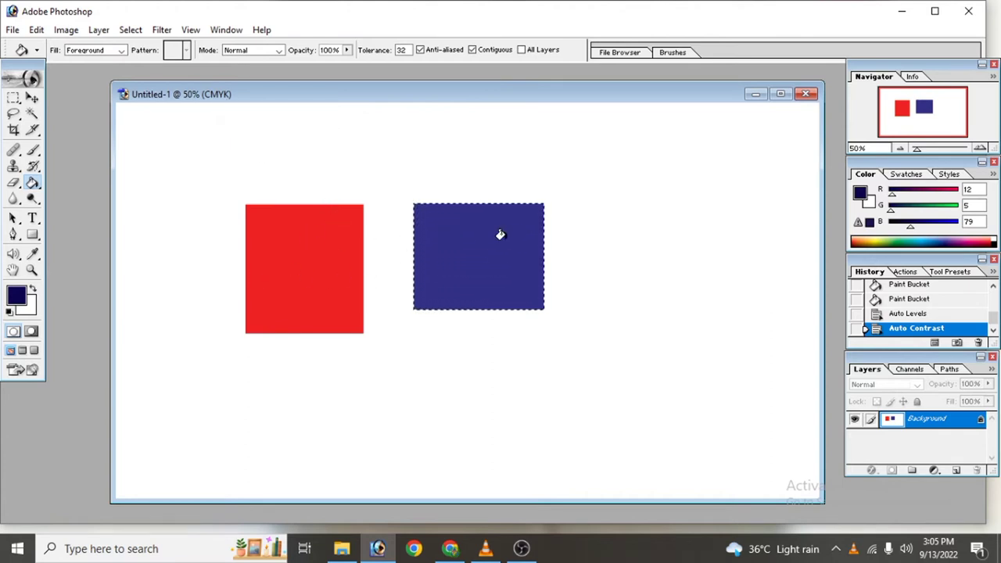
pyautogui.click(62, 31)
pyautogui.moveTo(100, 68)
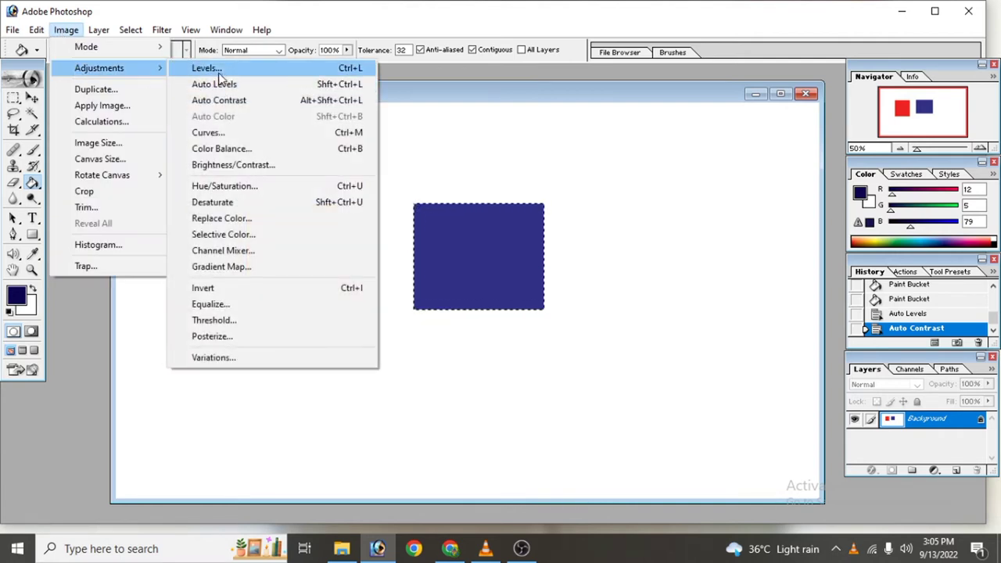
# Preview several Curves reshapes on the dark blue rectangle, then cancel without applying.
pyautogui.click(208, 133)
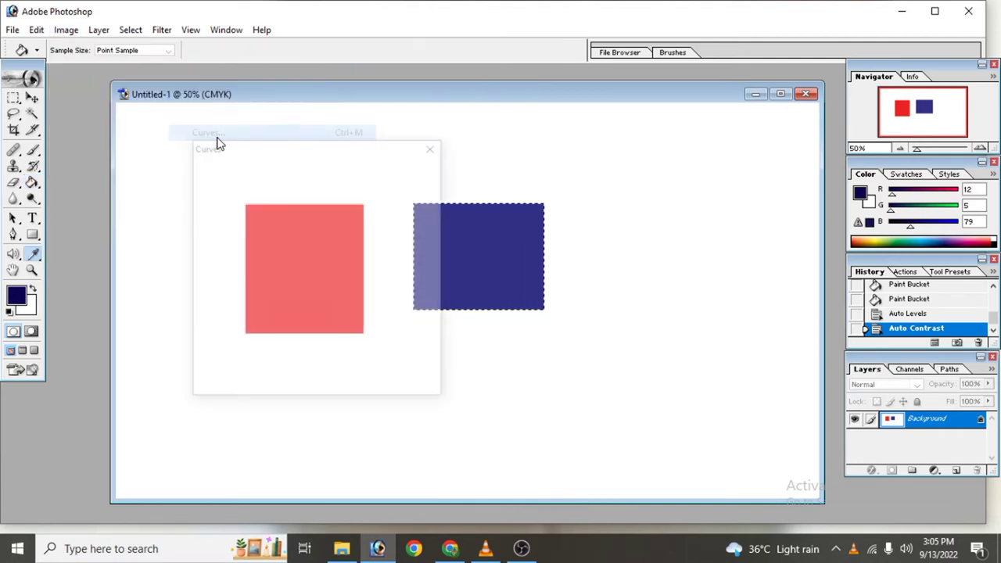
pyautogui.moveTo(370, 147)
pyautogui.mouseDown()
pyautogui.moveTo(578, 134)
pyautogui.moveTo(845, 94)
pyautogui.moveTo(820, 100)
pyautogui.mouseUp()
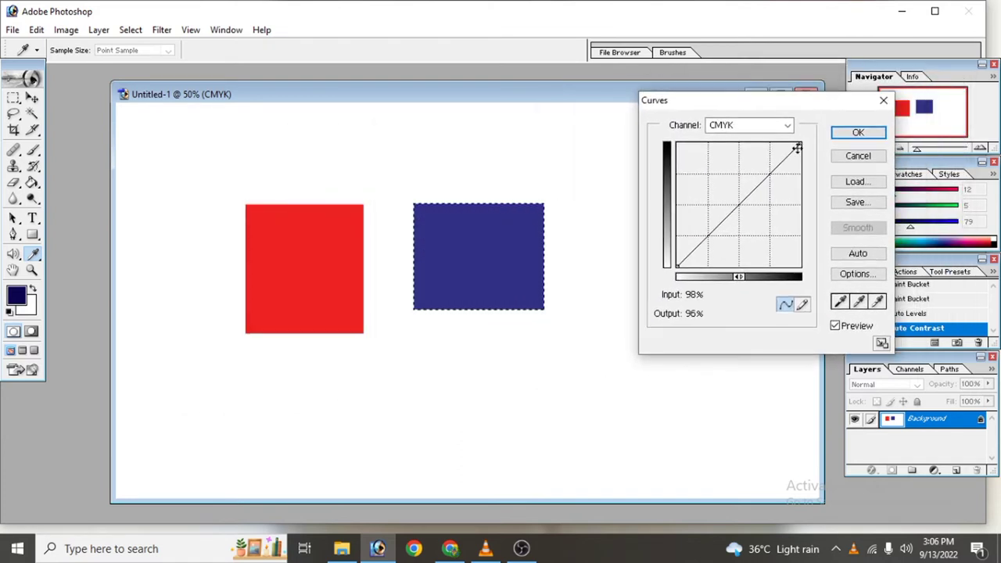
pyautogui.moveTo(797, 149); pyautogui.dragTo(709, 143)
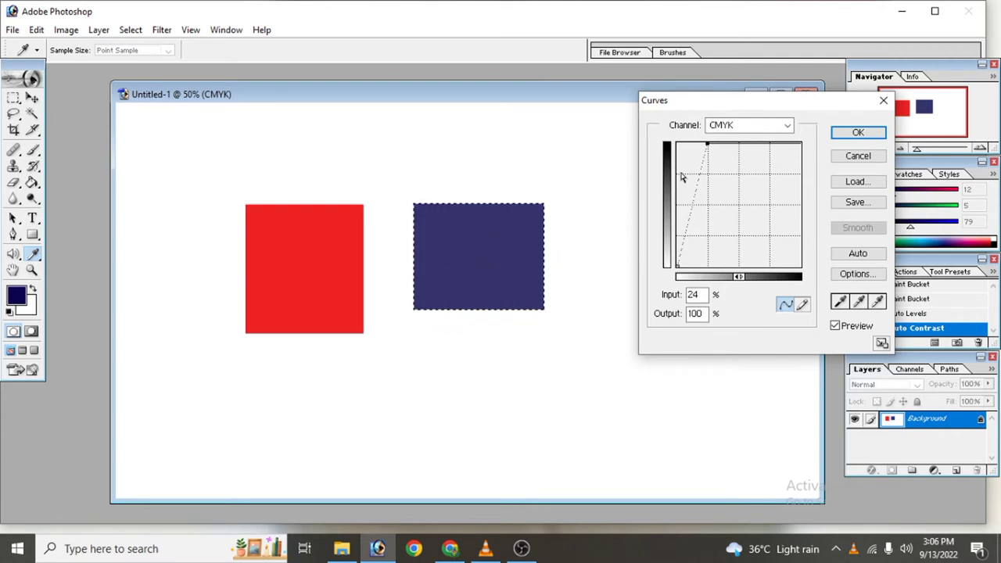
pyautogui.moveTo(705, 144)
pyautogui.mouseDown()
pyautogui.moveTo(748, 172)
pyautogui.moveTo(787, 173)
pyautogui.moveTo(796, 207)
pyautogui.moveTo(753, 196)
pyautogui.moveTo(735, 206)
pyautogui.moveTo(771, 173)
pyautogui.mouseUp()
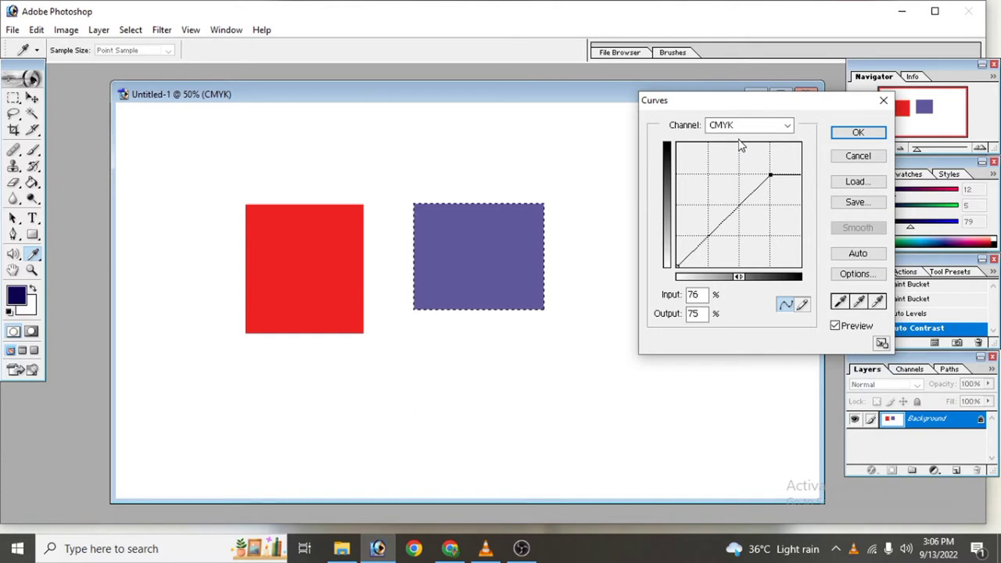
pyautogui.moveTo(773, 174)
pyautogui.mouseDown()
pyautogui.moveTo(770, 145)
pyautogui.moveTo(736, 145)
pyautogui.moveTo(702, 178)
pyautogui.moveTo(709, 238)
pyautogui.mouseUp()
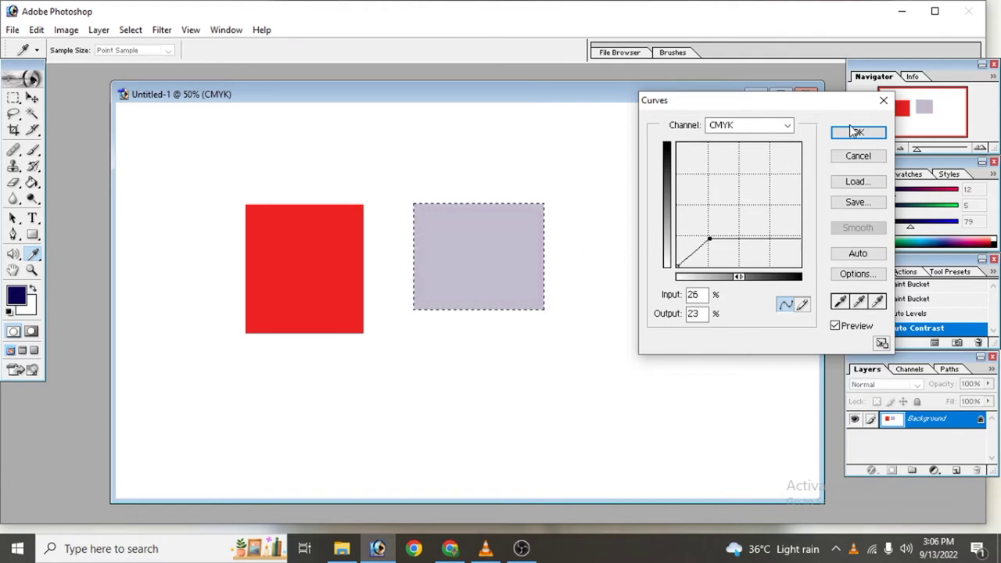
pyautogui.press('Escape')
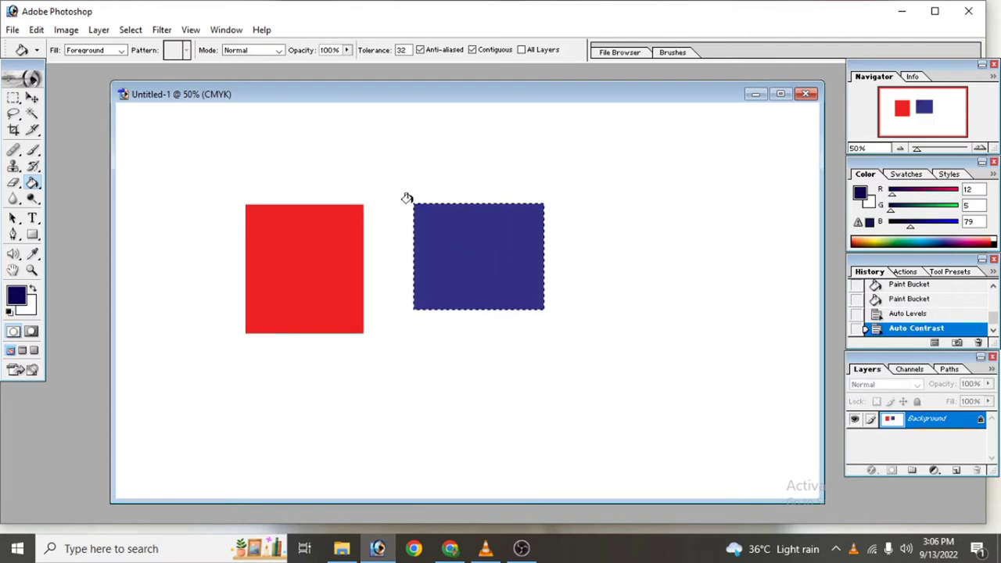
# Apply Color Balance, nudging the rectangle's midtones slightly toward yellow.
pyautogui.click(66, 29)
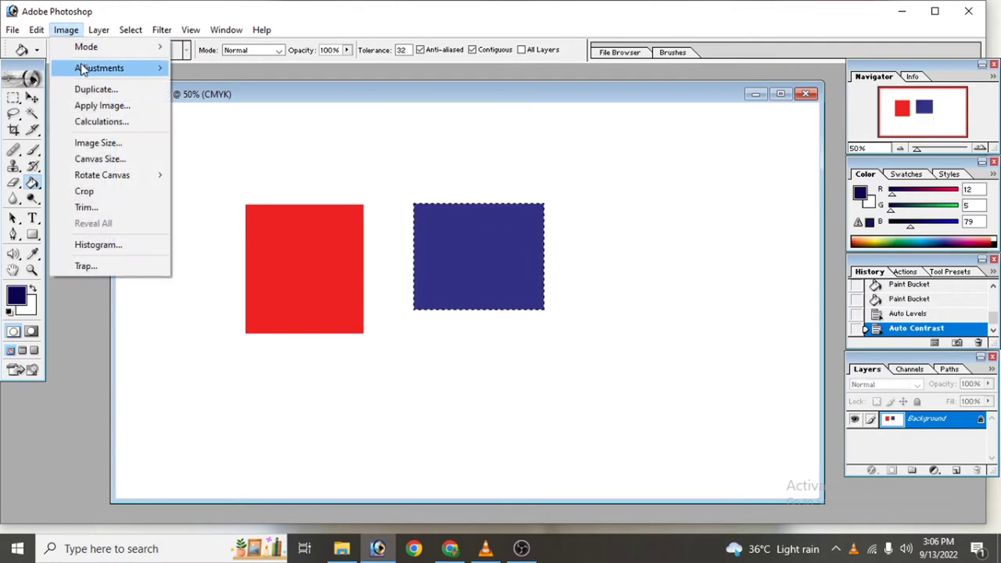
pyautogui.moveTo(100, 68)
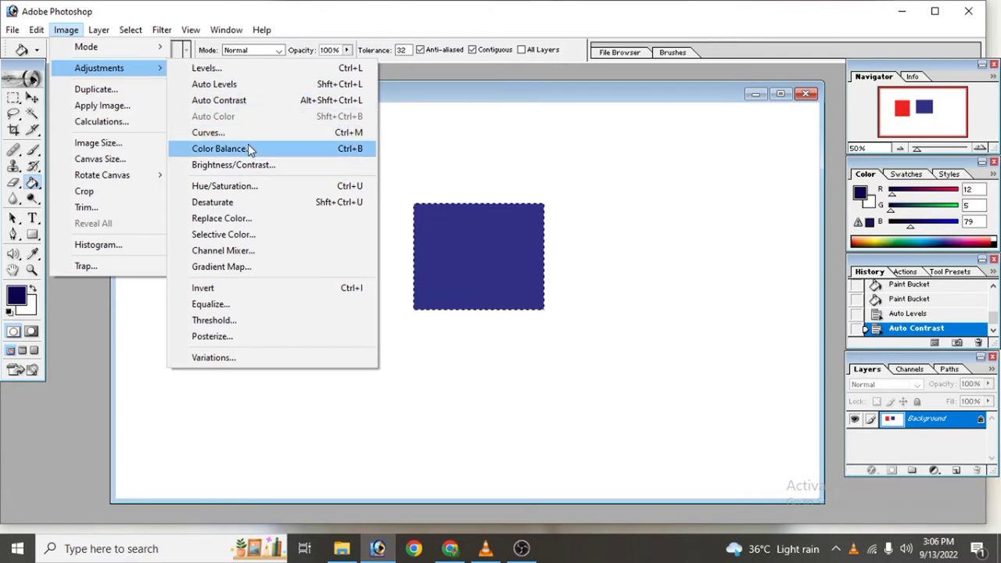
pyautogui.click(248, 146)
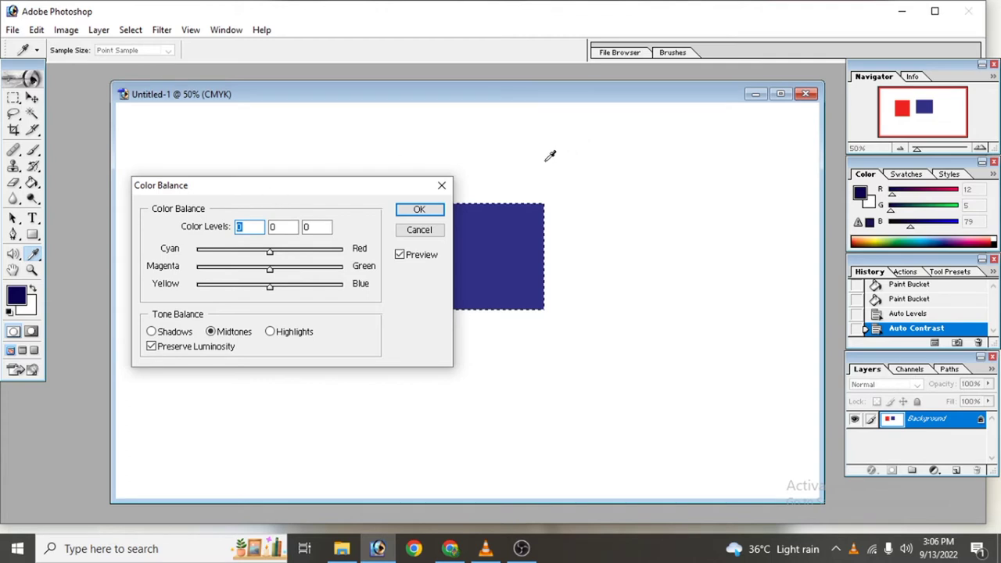
pyautogui.moveTo(328, 192); pyautogui.dragTo(704, 282)
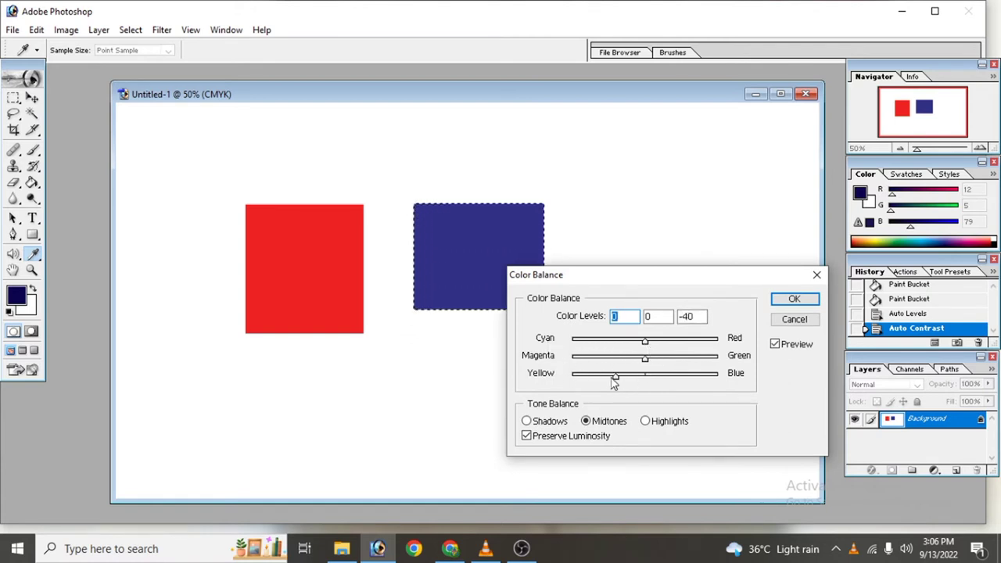
pyautogui.moveTo(613, 376)
pyautogui.mouseDown()
pyautogui.moveTo(600, 380)
pyautogui.moveTo(649, 376)
pyautogui.mouseUp()
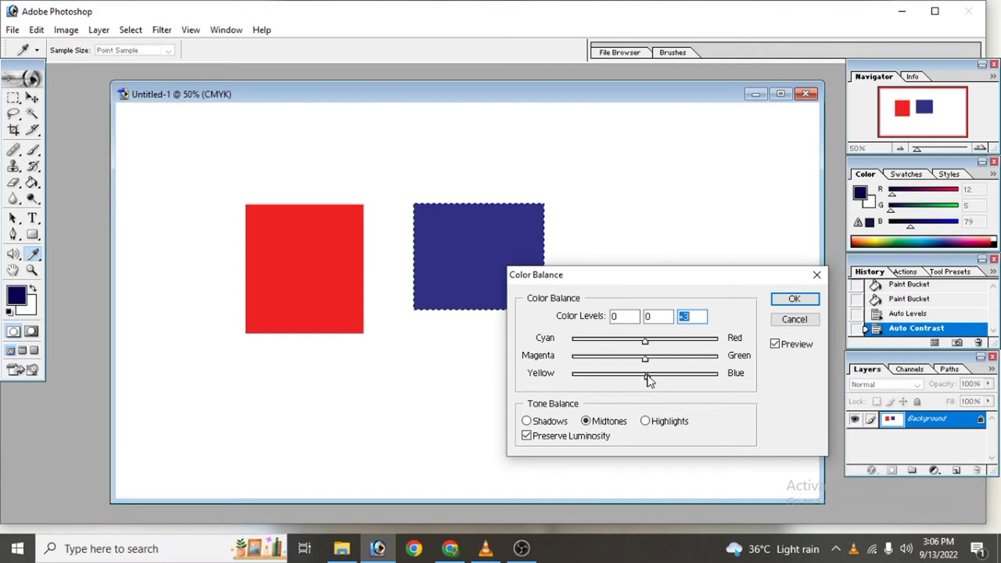
pyautogui.click(794, 299)
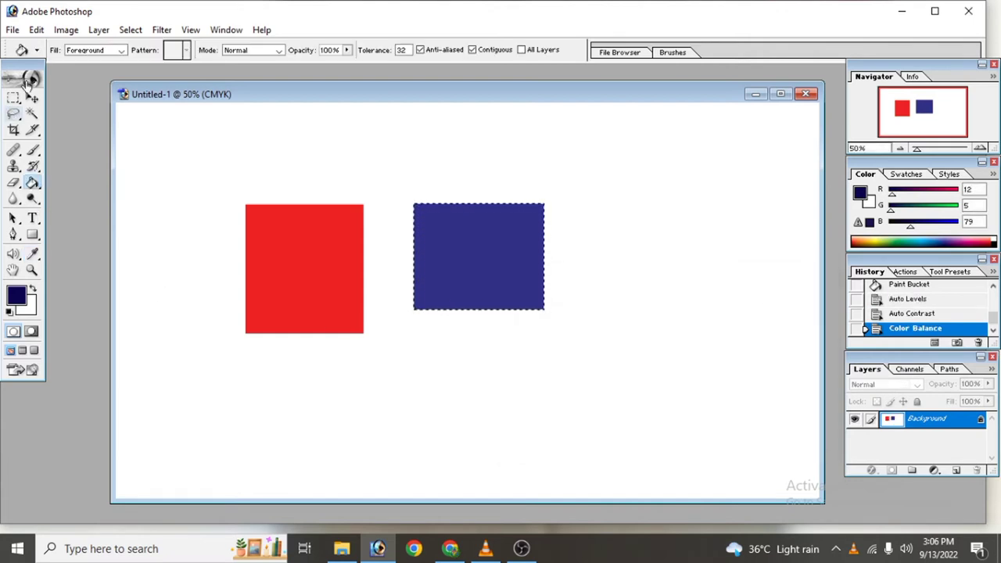
# Apply Brightness/Contrast to the blue rectangle with brightness -1 and contrast near neutral.
pyautogui.click(66, 29)
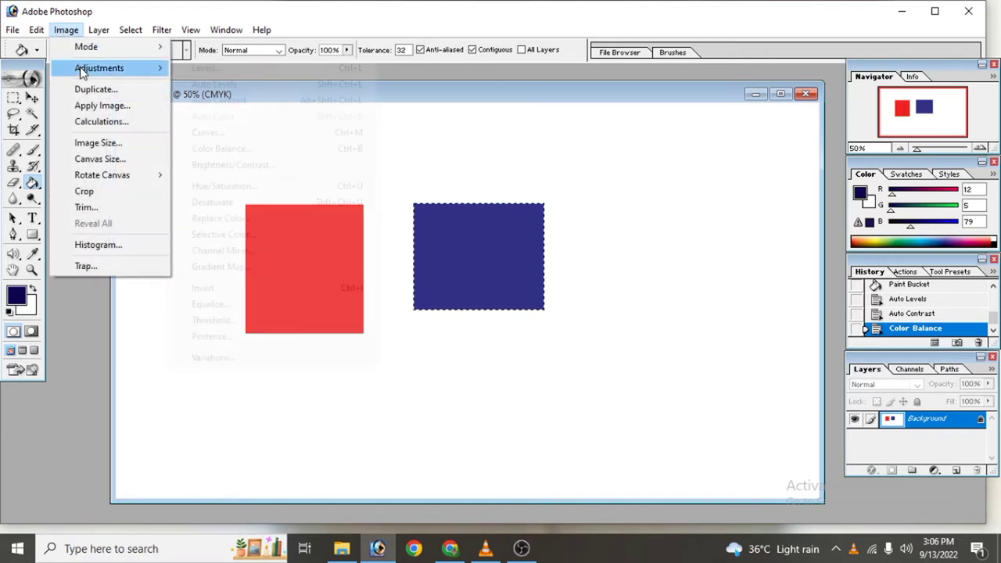
pyautogui.moveTo(99, 68)
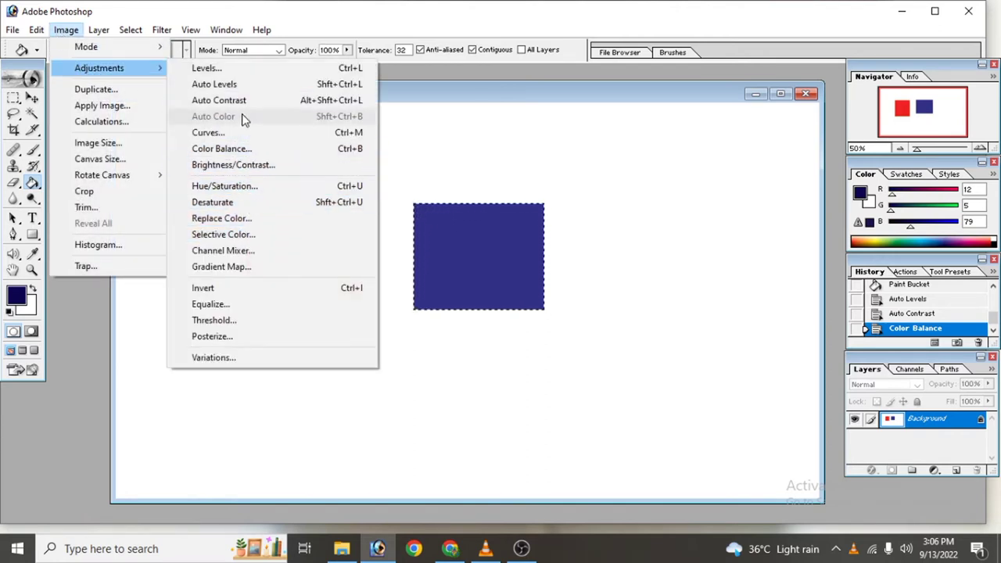
pyautogui.click(242, 166)
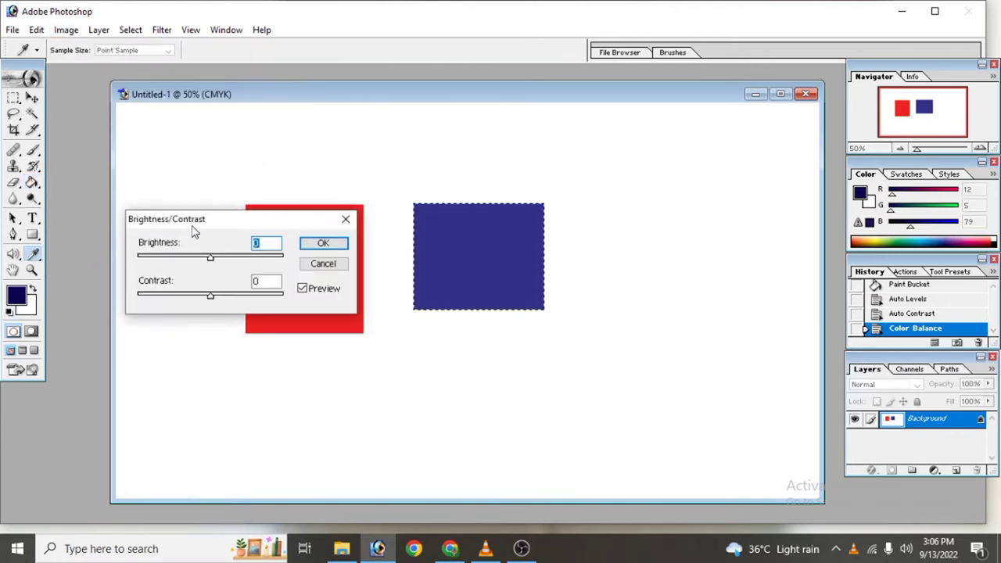
pyautogui.moveTo(192, 225)
pyautogui.mouseDown()
pyautogui.moveTo(559, 110)
pyautogui.moveTo(526, 143)
pyautogui.mouseUp()
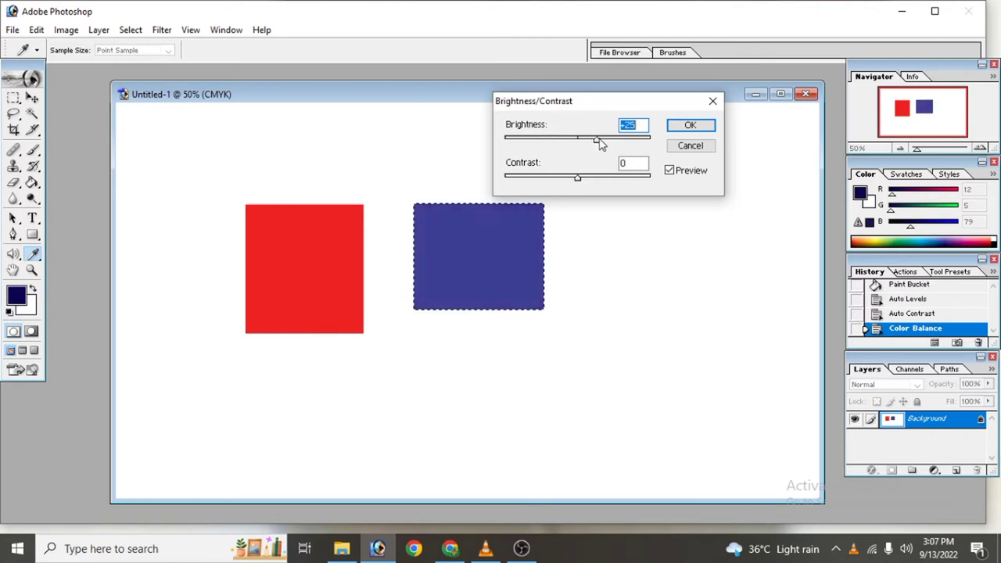
pyautogui.moveTo(551, 142)
pyautogui.mouseDown()
pyautogui.moveTo(641, 143)
pyautogui.moveTo(577, 140)
pyautogui.mouseUp()
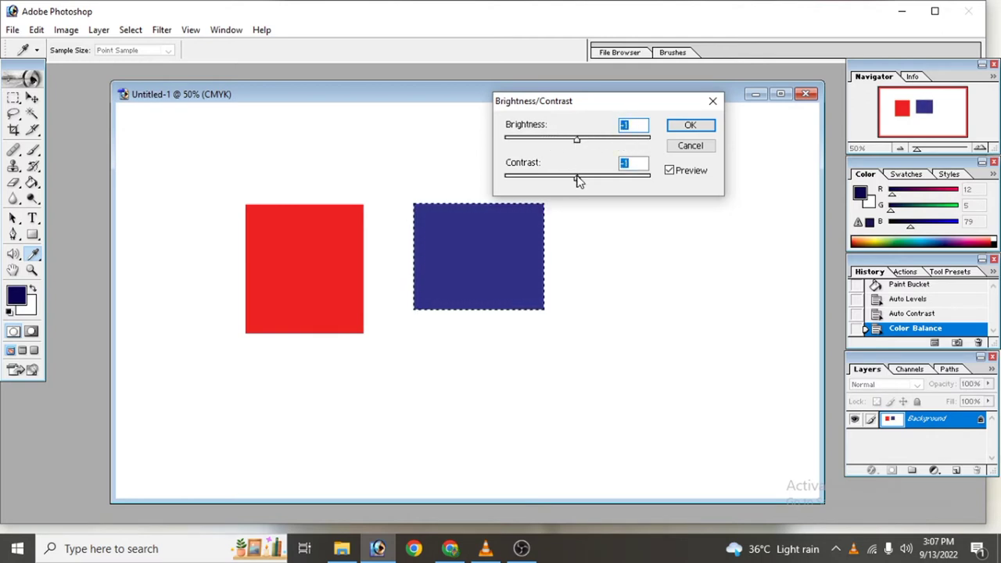
pyautogui.moveTo(577, 177)
pyautogui.mouseDown()
pyautogui.moveTo(521, 177)
pyautogui.moveTo(585, 179)
pyautogui.mouseUp()
pyautogui.moveTo(653, 185); pyautogui.dragTo(587, 176)
pyautogui.click(690, 127)
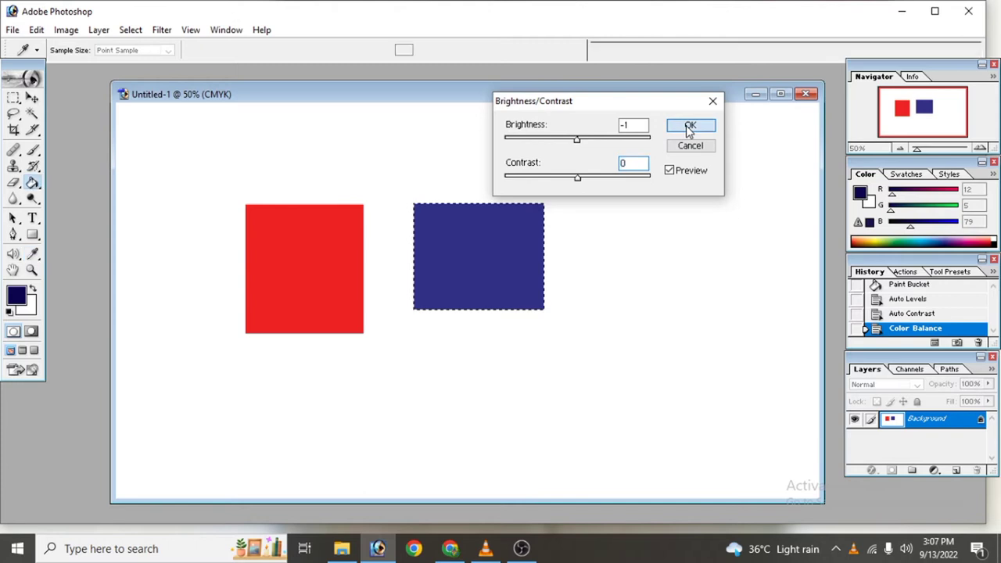
# Preview Hue/Saturation on the rectangle, rotating hue to purple with saturation -1 and lightness -3.
pyautogui.click(66, 30)
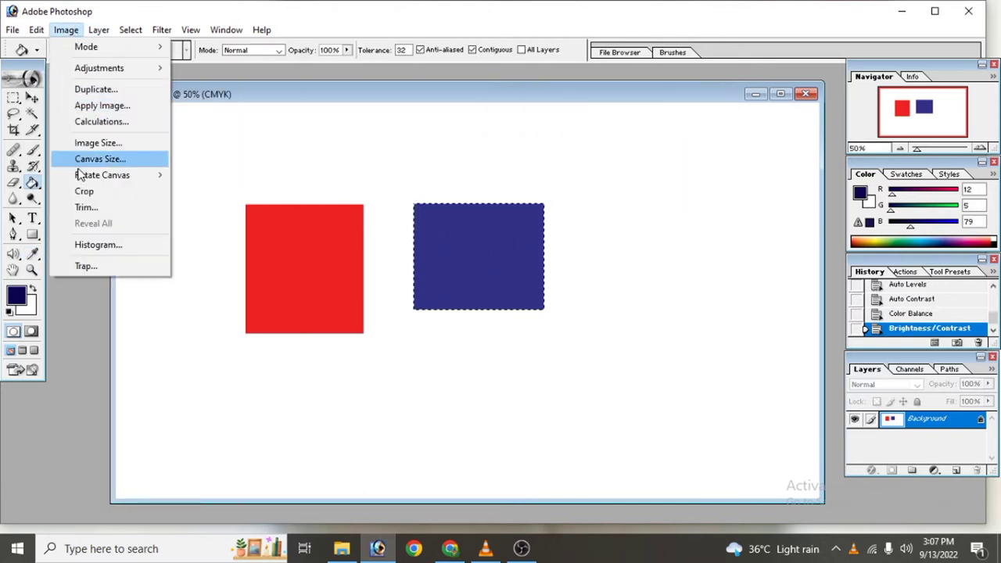
pyautogui.moveTo(99, 68)
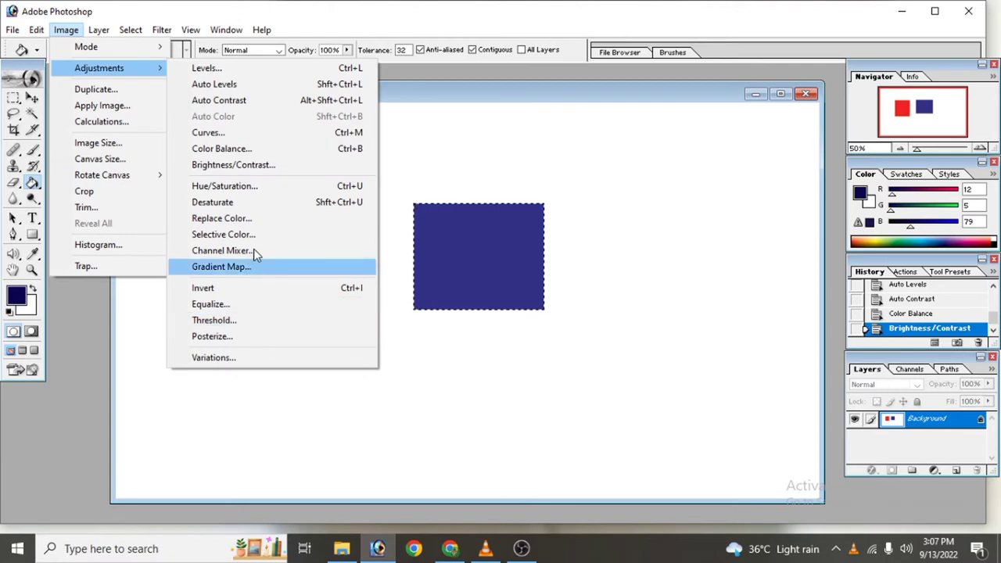
pyautogui.click(223, 190)
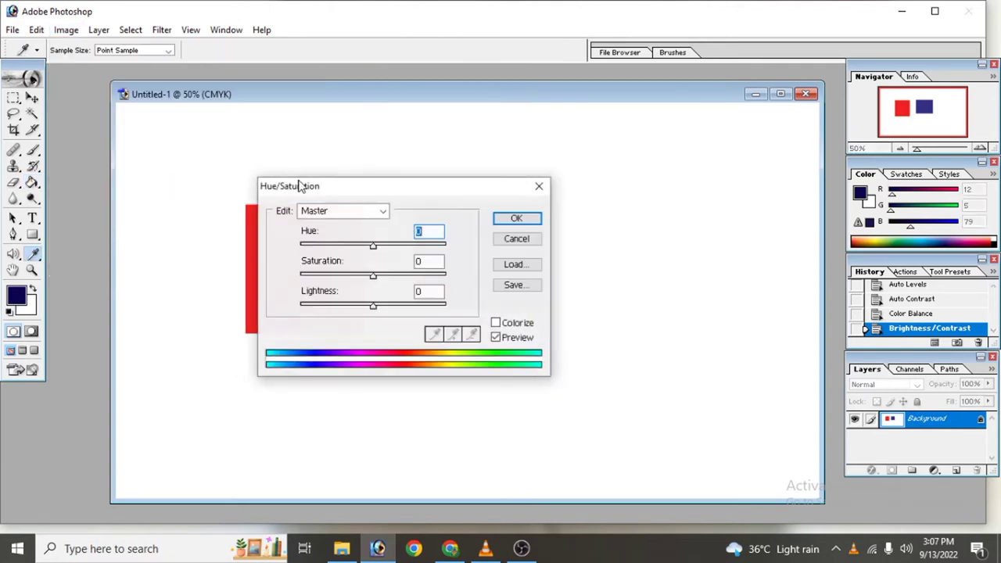
pyautogui.moveTo(368, 188); pyautogui.dragTo(669, 105)
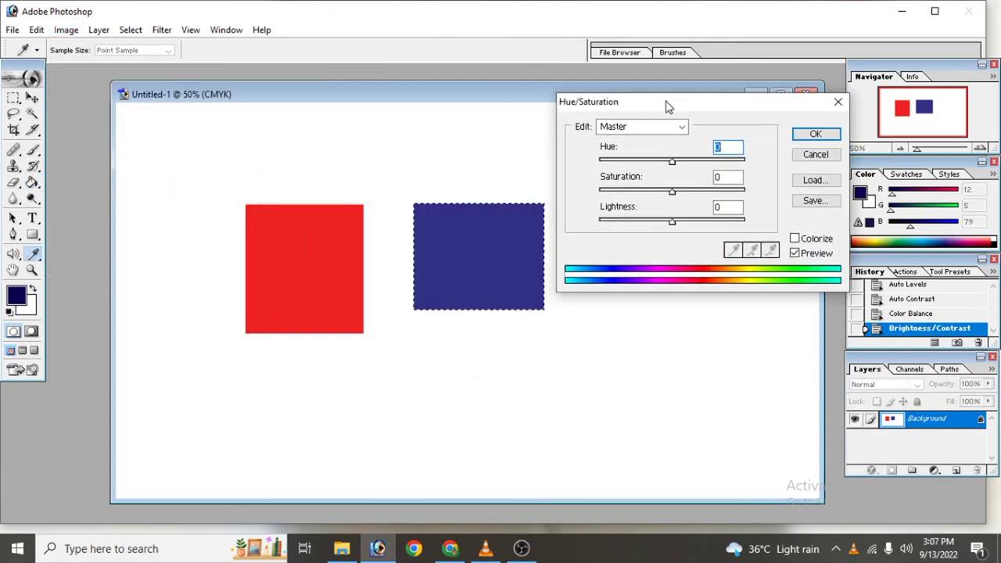
pyautogui.moveTo(671, 195); pyautogui.dragTo(609, 194)
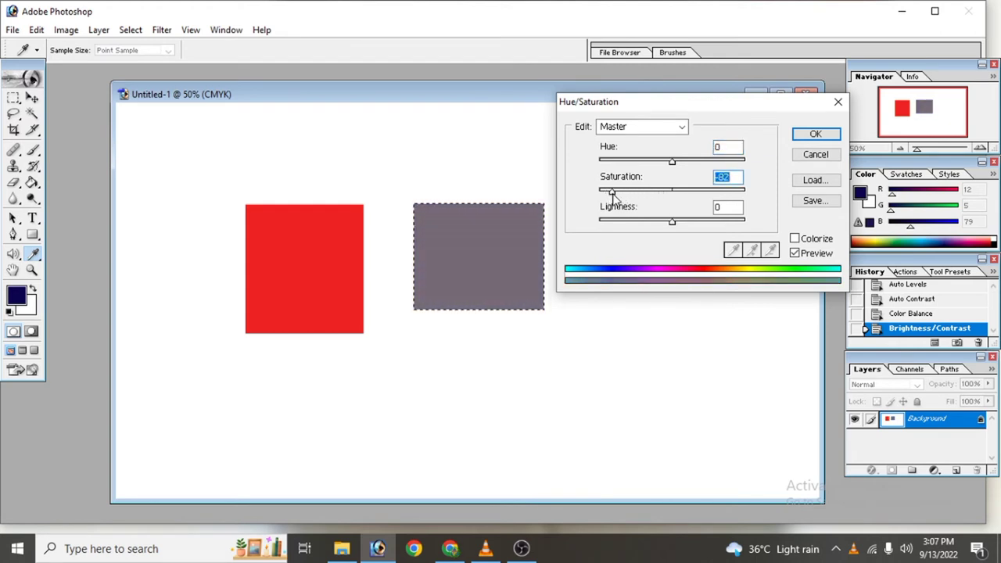
pyautogui.moveTo(613, 195); pyautogui.dragTo(663, 196)
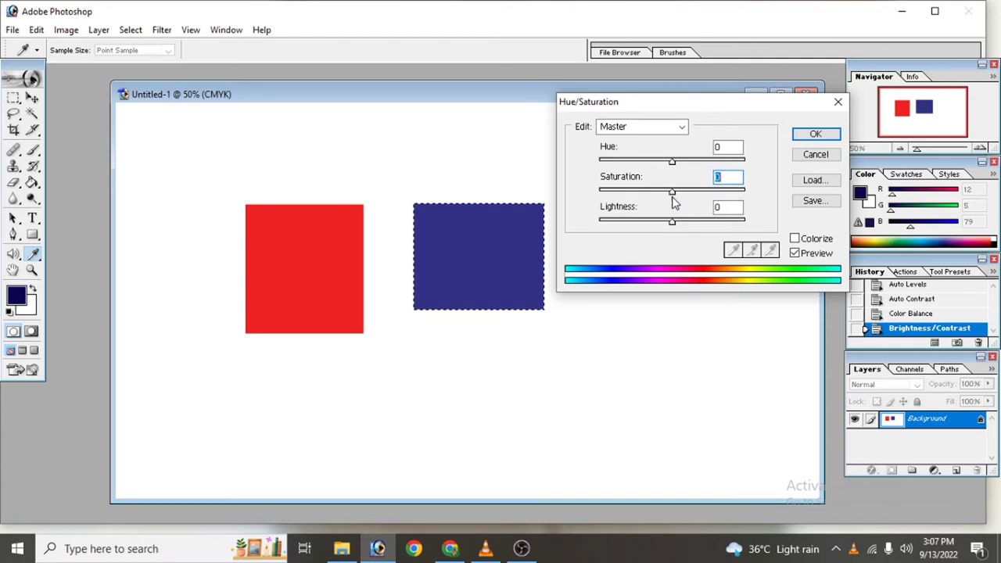
pyautogui.moveTo(671, 162)
pyautogui.mouseDown()
pyautogui.moveTo(605, 162)
pyautogui.moveTo(727, 165)
pyautogui.moveTo(610, 159)
pyautogui.moveTo(602, 176)
pyautogui.moveTo(700, 175)
pyautogui.mouseUp()
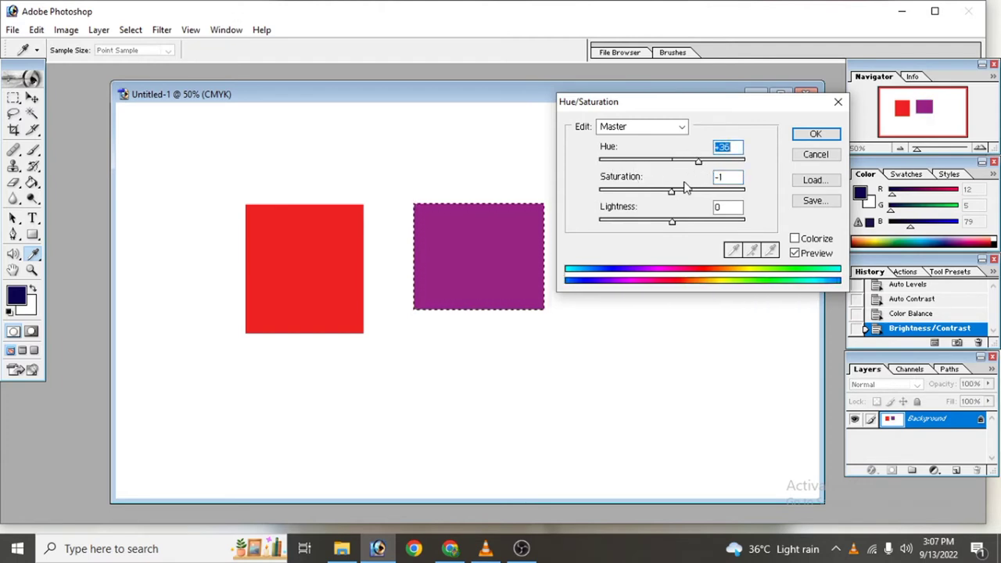
pyautogui.moveTo(672, 222)
pyautogui.mouseDown()
pyautogui.moveTo(610, 222)
pyautogui.moveTo(706, 226)
pyautogui.moveTo(670, 226)
pyautogui.mouseUp()
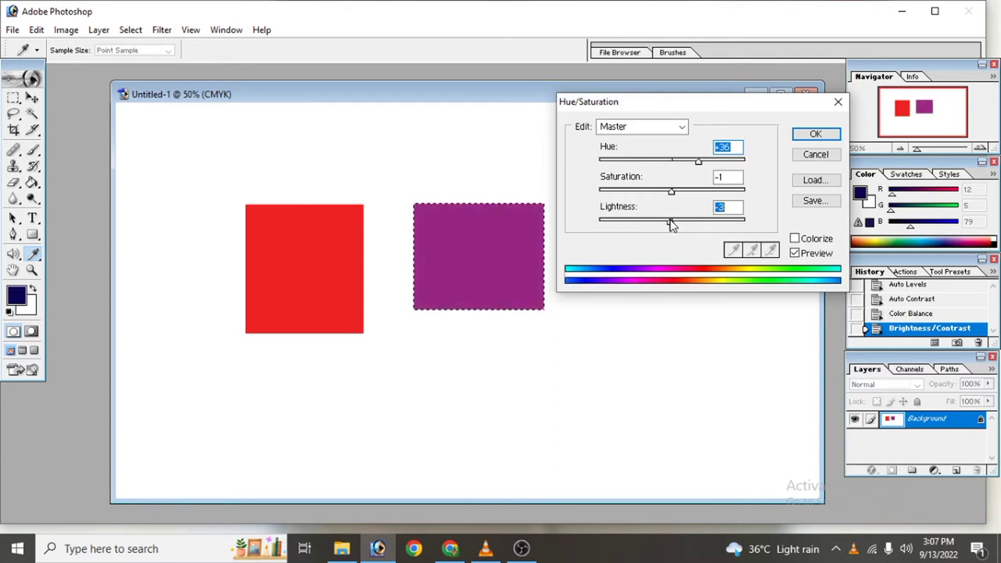
# Apply the purple hue, then reapply Hue/Saturation with default values.
pyautogui.click(815, 134)
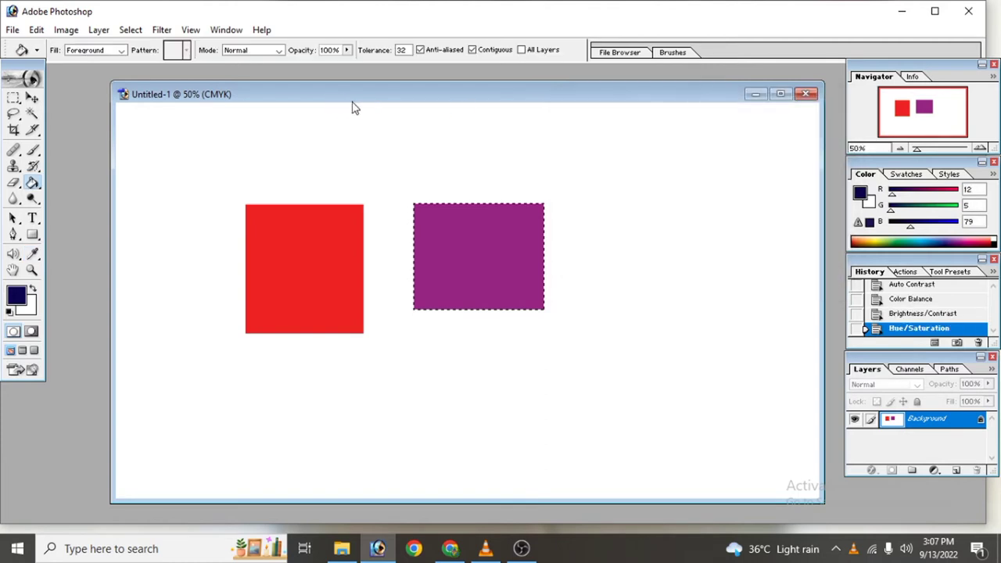
pyautogui.click(76, 29)
pyautogui.moveTo(99, 68)
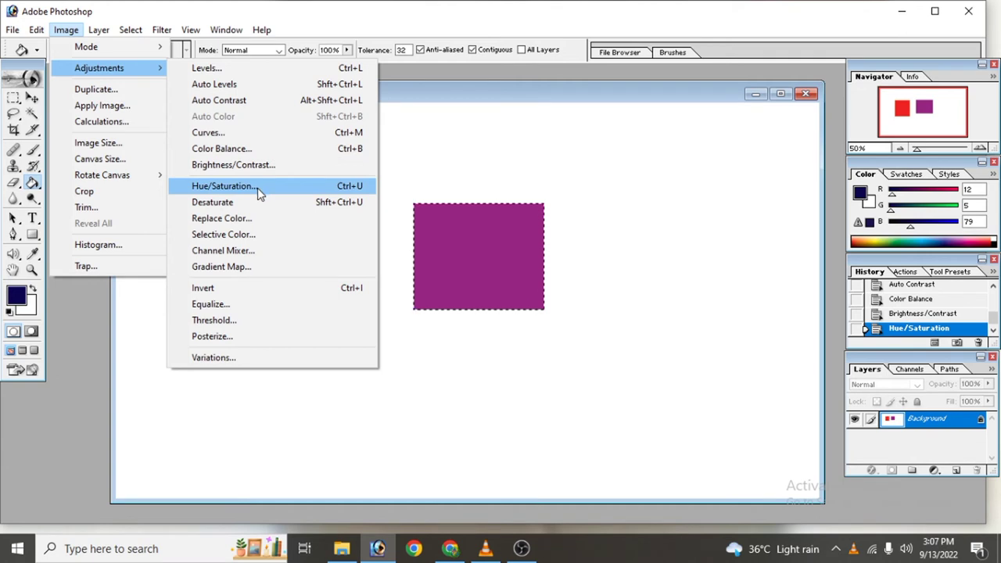
pyautogui.click(258, 187)
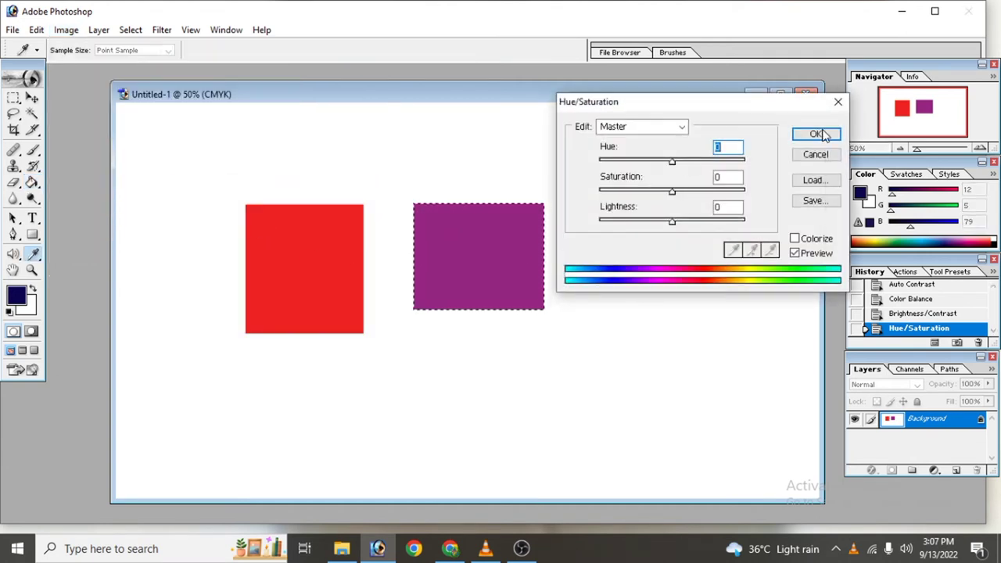
pyautogui.click(816, 135)
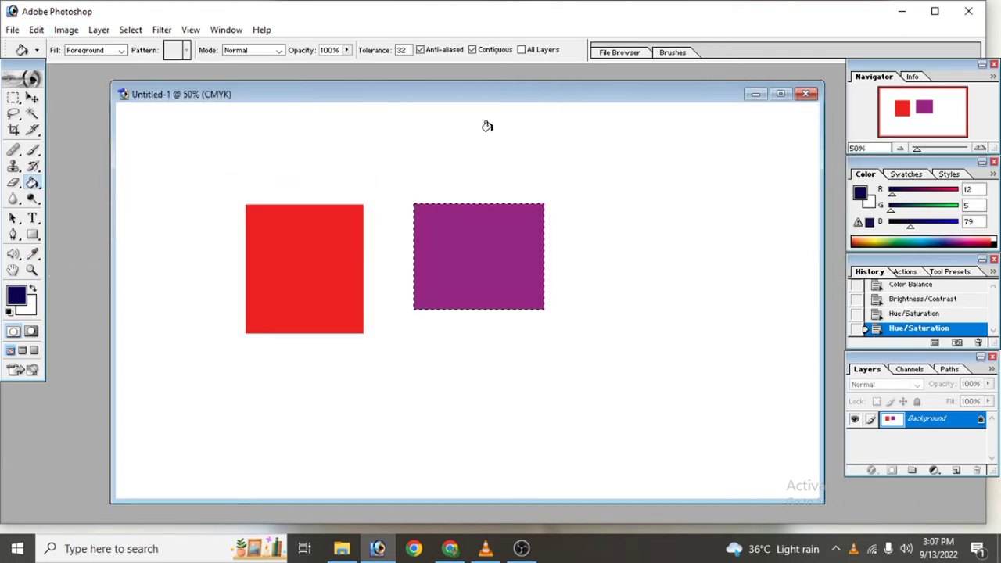
# Desaturate the rectangle to grey, then refill it dark navy with the Paint Bucket.
pyautogui.click(65, 31)
pyautogui.moveTo(99, 68)
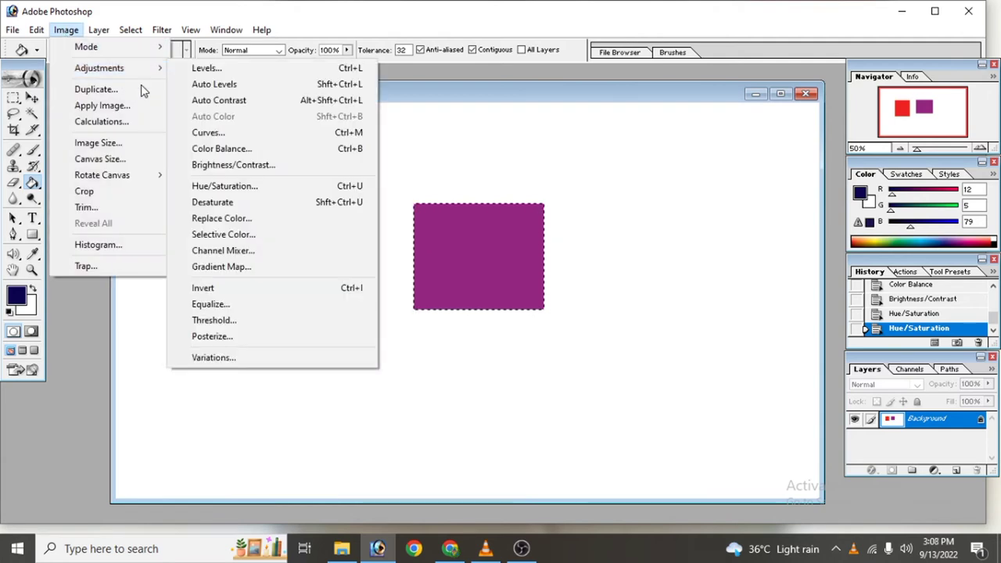
pyautogui.click(228, 201)
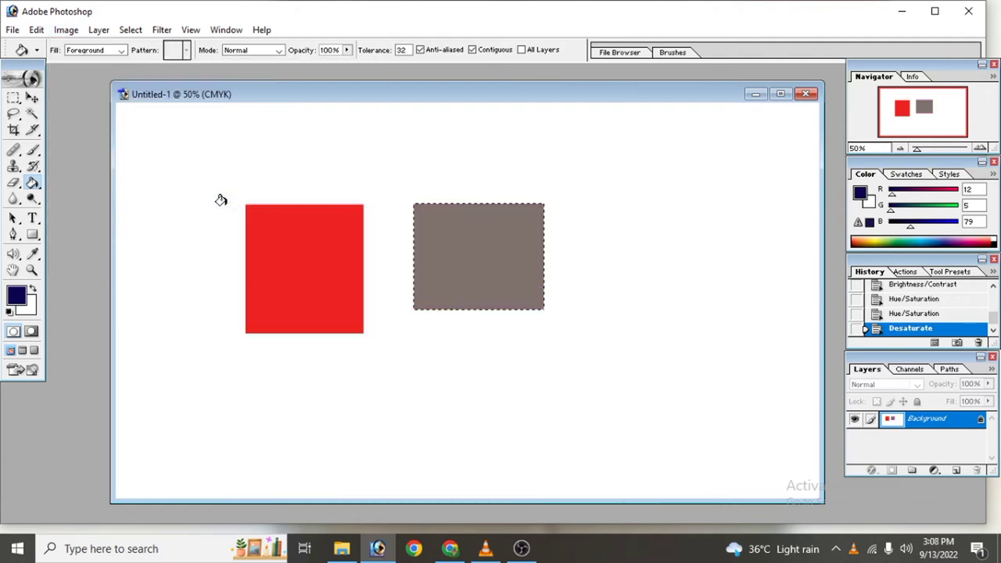
pyautogui.click(492, 231)
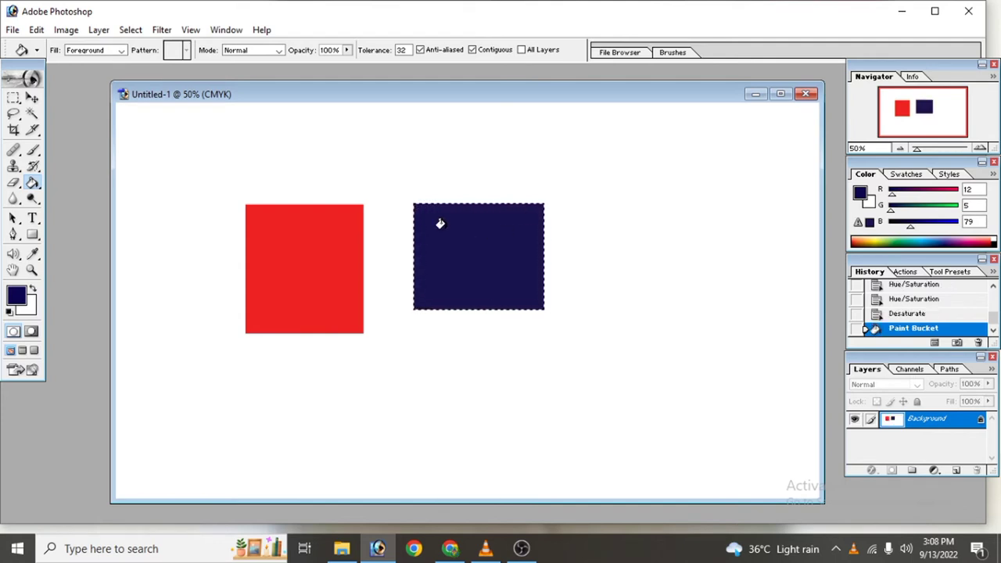
pyautogui.click(68, 30)
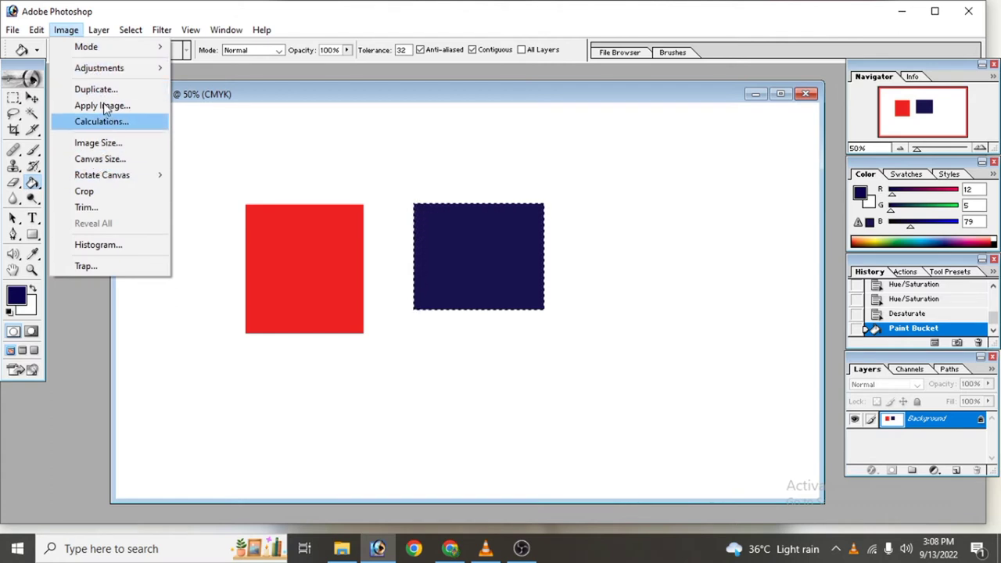
pyautogui.moveTo(100, 68)
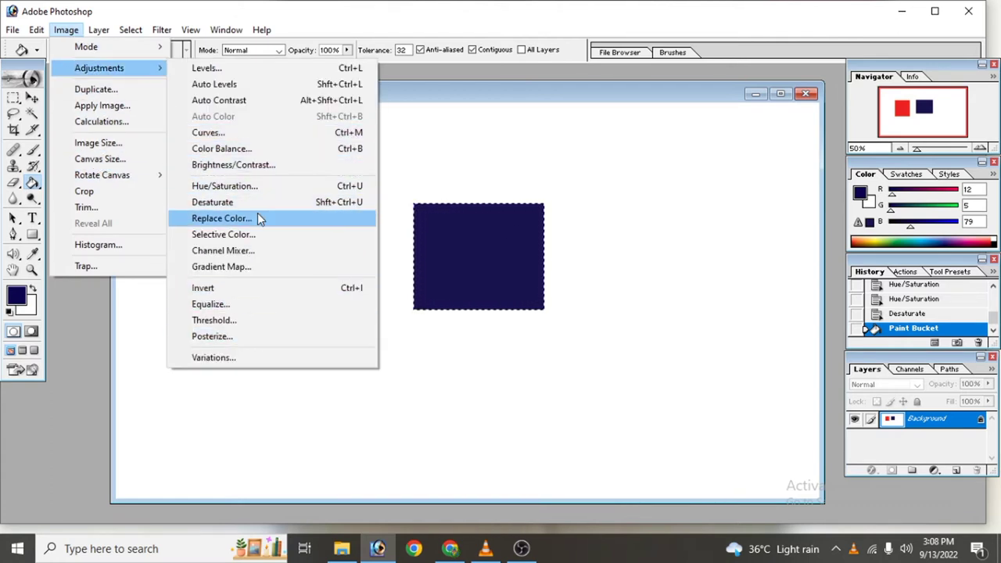
# Open Replace Color at fuzziness 89, toggle Selection/Image preview, and pick Add to Sample.
pyautogui.click(258, 217)
pyautogui.moveTo(266, 162)
pyautogui.mouseDown()
pyautogui.moveTo(670, 105)
pyautogui.moveTo(710, 79)
pyautogui.moveTo(687, 86)
pyautogui.mouseUp()
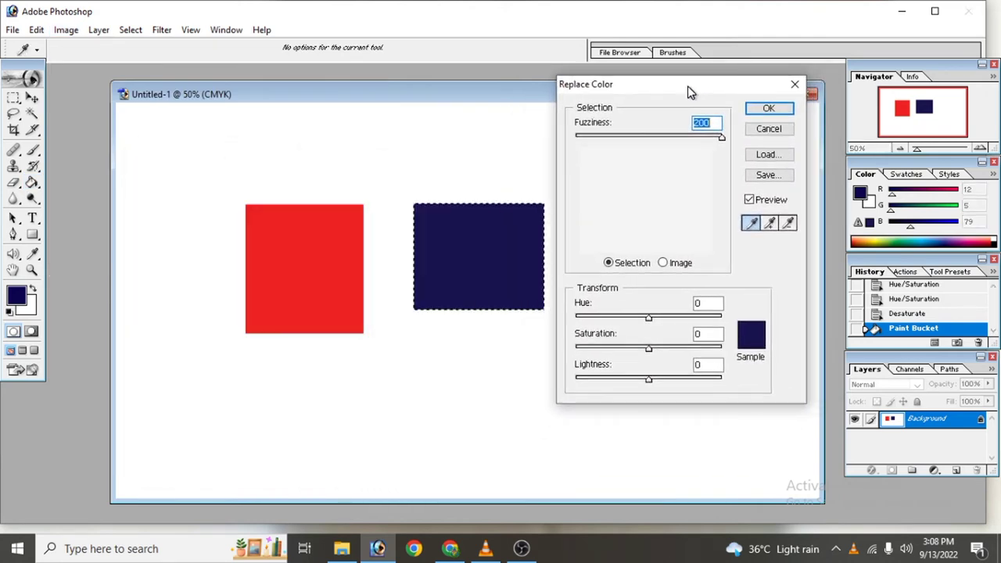
pyautogui.moveTo(721, 136)
pyautogui.mouseDown()
pyautogui.moveTo(591, 141)
pyautogui.moveTo(603, 151)
pyautogui.moveTo(658, 139)
pyautogui.moveTo(718, 146)
pyautogui.moveTo(643, 146)
pyautogui.mouseUp()
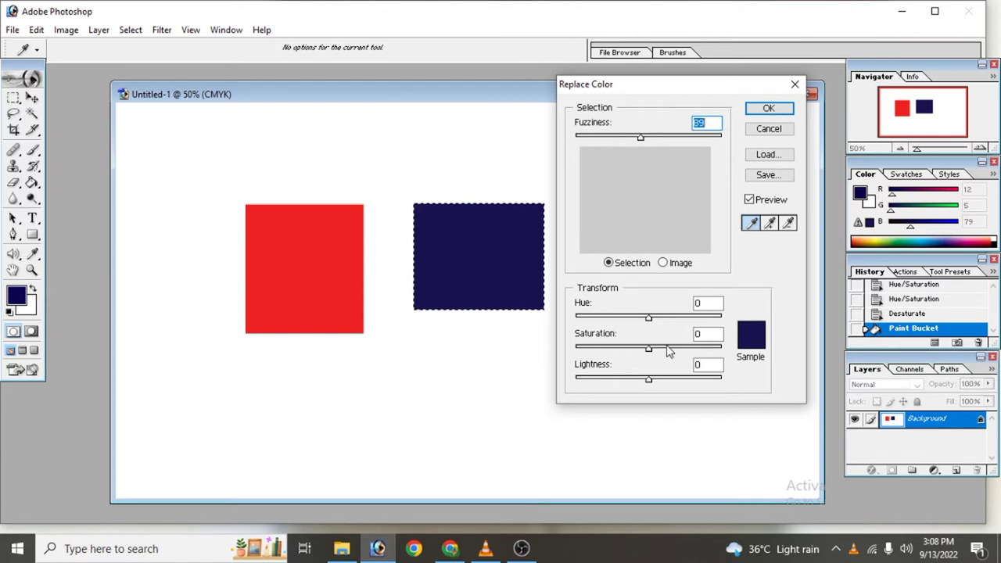
pyautogui.click(664, 263)
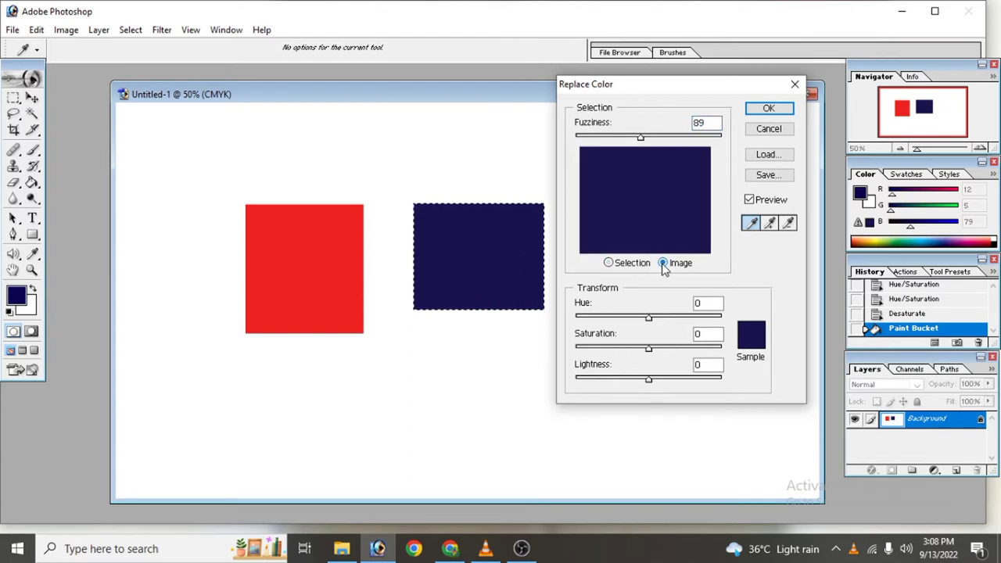
pyautogui.click(608, 264)
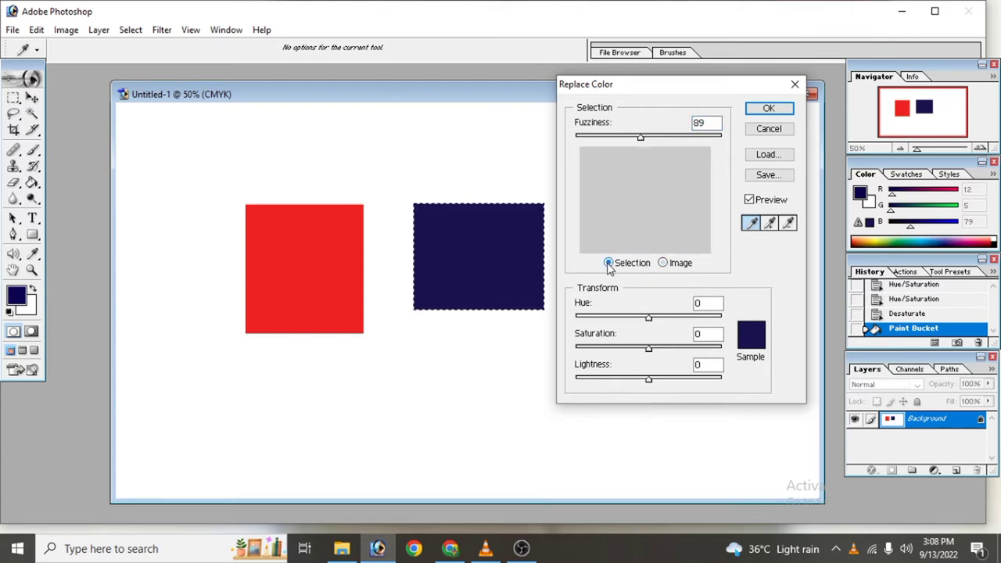
pyautogui.click(663, 263)
pyautogui.click(610, 264)
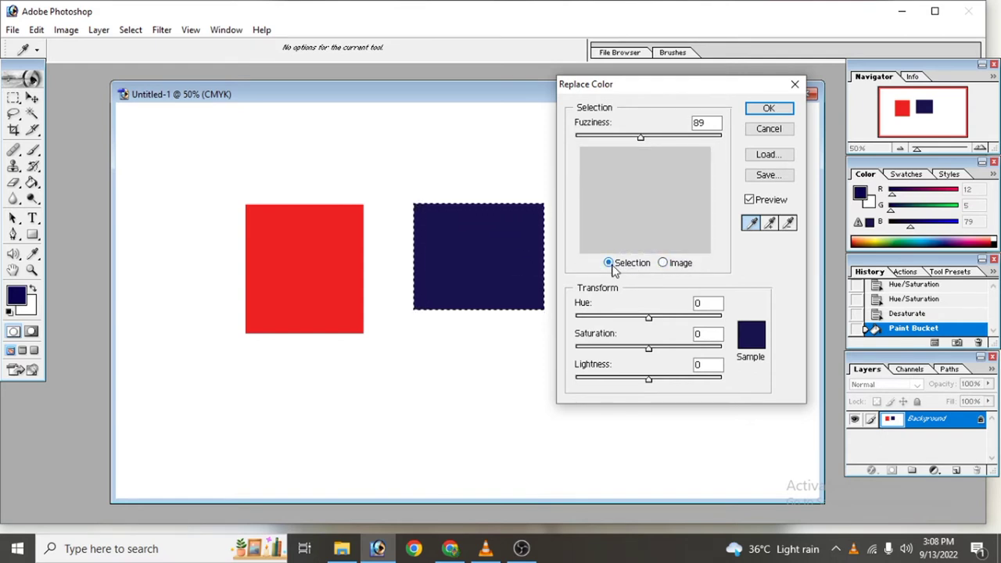
pyautogui.click(770, 223)
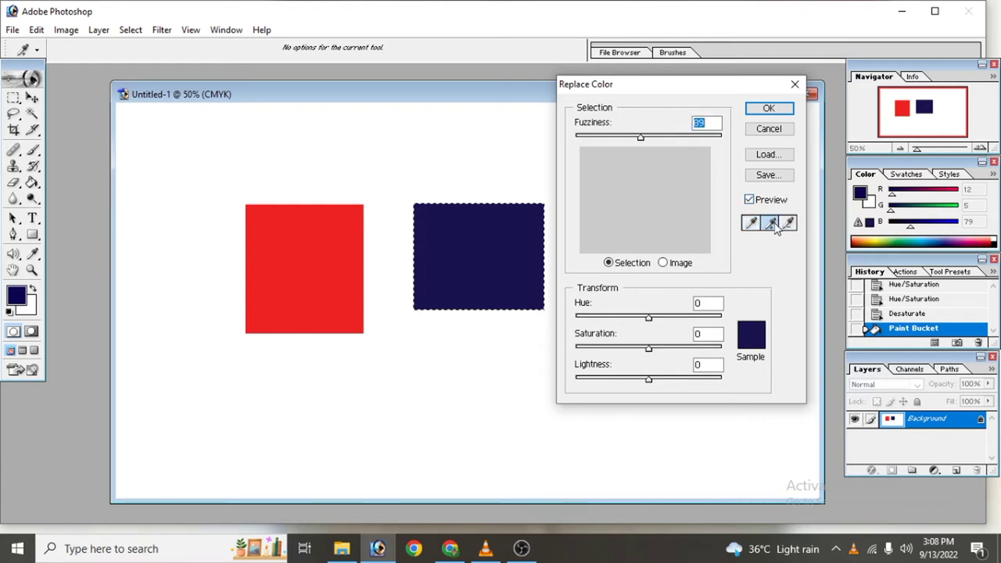
# Apply Replace Color sampled from the red square, then Paint Bucket the navy square light purple.
pyautogui.click(340, 250)
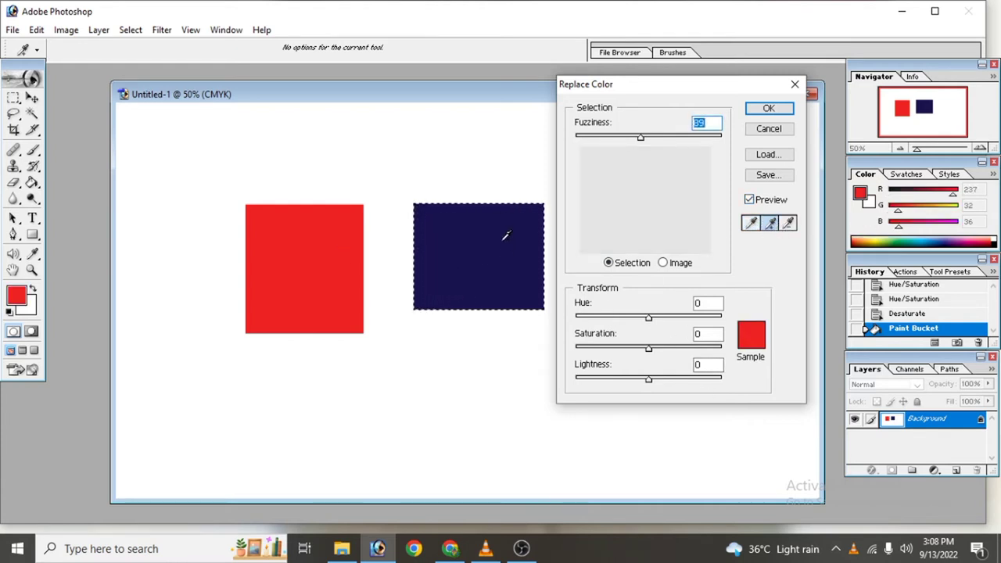
pyautogui.moveTo(648, 317)
pyautogui.mouseDown()
pyautogui.moveTo(577, 317)
pyautogui.moveTo(711, 319)
pyautogui.moveTo(577, 320)
pyautogui.moveTo(615, 325)
pyautogui.moveTo(606, 318)
pyautogui.mouseUp()
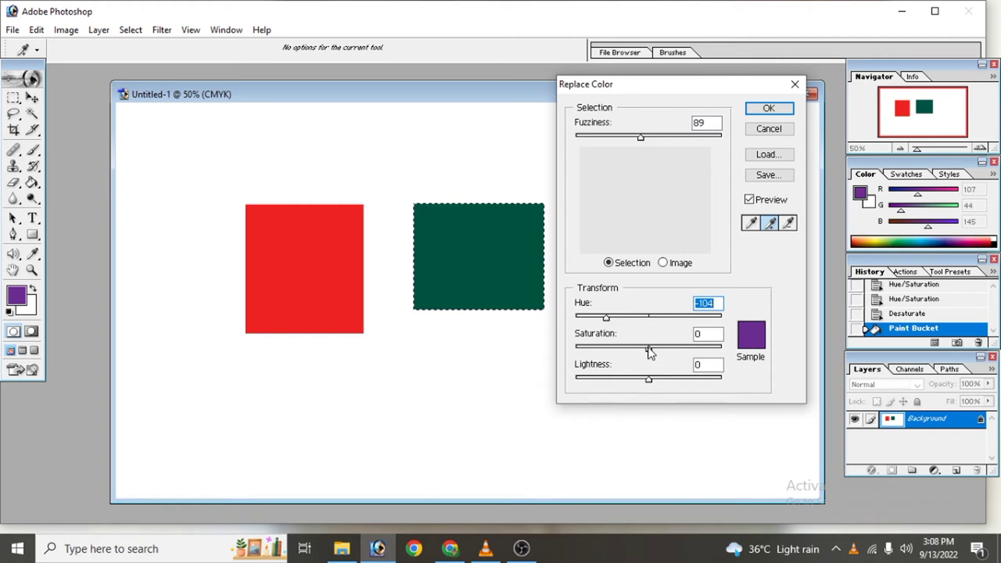
pyautogui.moveTo(649, 353)
pyautogui.mouseDown()
pyautogui.moveTo(699, 351)
pyautogui.moveTo(588, 348)
pyautogui.moveTo(648, 349)
pyautogui.moveTo(676, 381)
pyautogui.mouseUp()
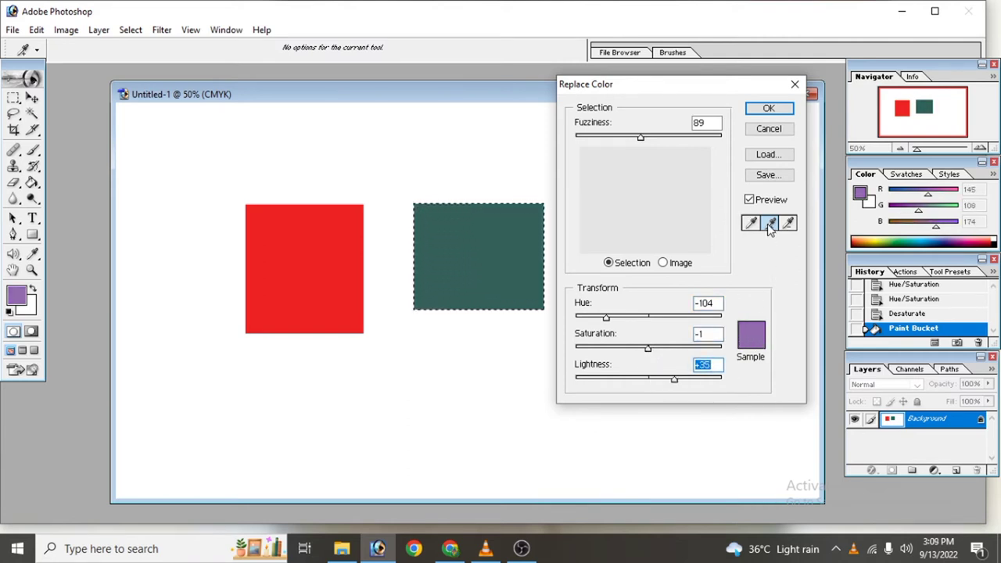
pyautogui.click(323, 222)
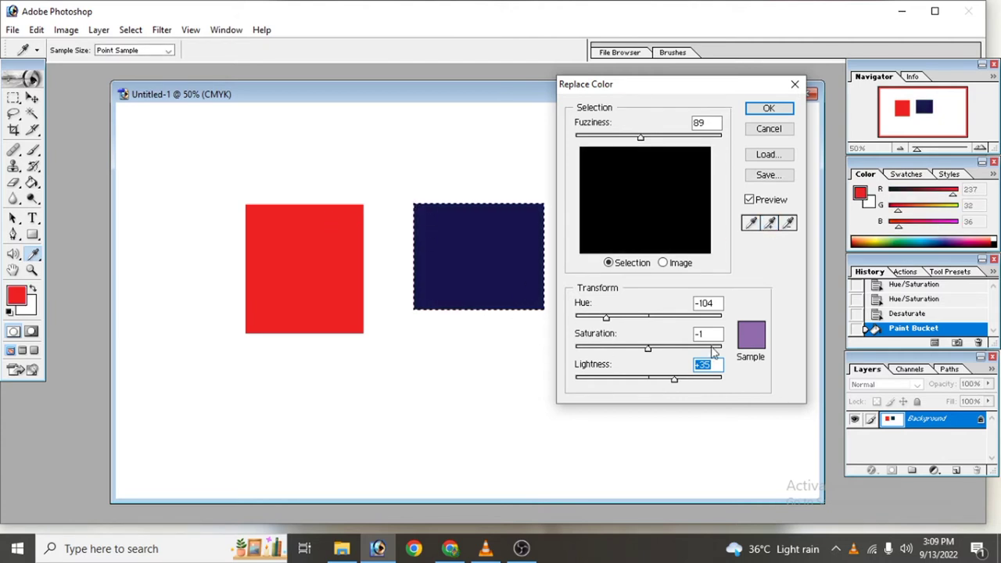
pyautogui.moveTo(643, 140)
pyautogui.mouseDown()
pyautogui.moveTo(710, 134)
pyautogui.moveTo(563, 139)
pyautogui.moveTo(698, 138)
pyautogui.mouseUp()
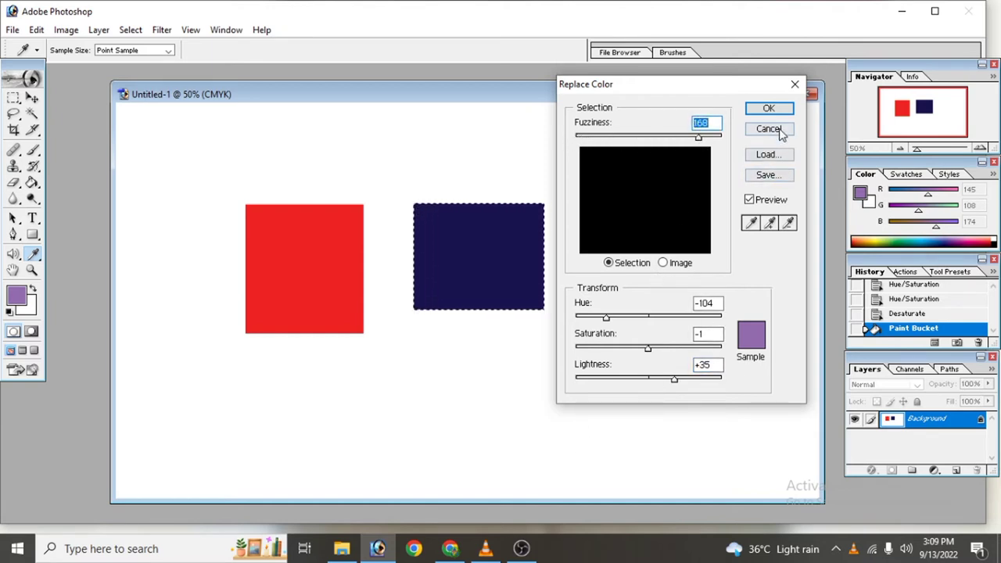
pyautogui.click(769, 108)
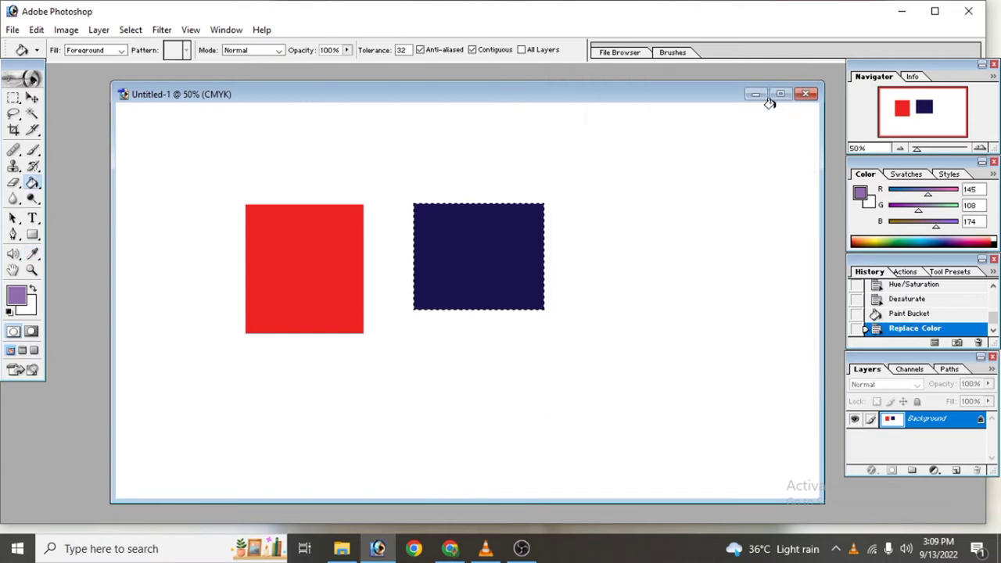
pyautogui.click(495, 245)
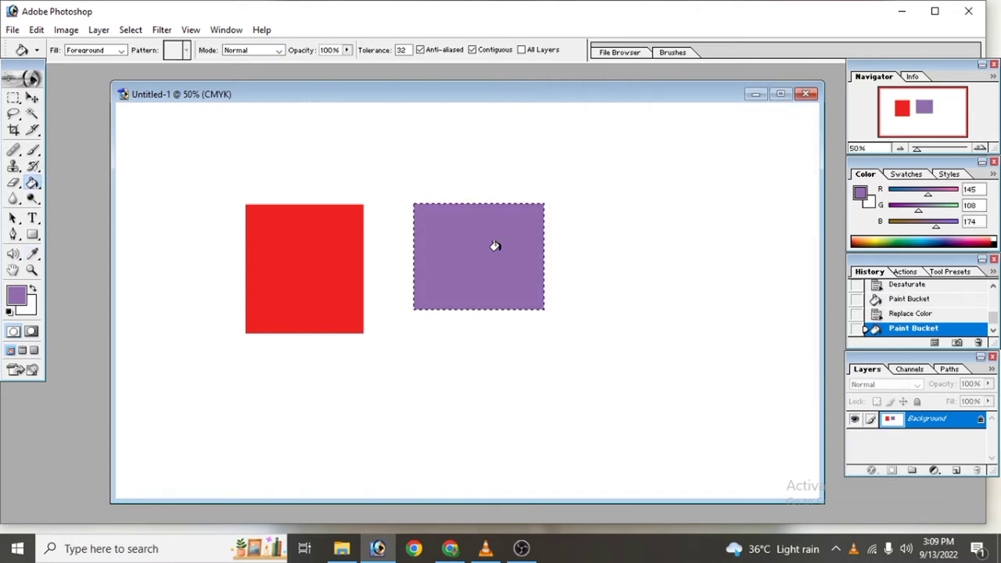
pyautogui.click(66, 30)
pyautogui.moveTo(99, 68)
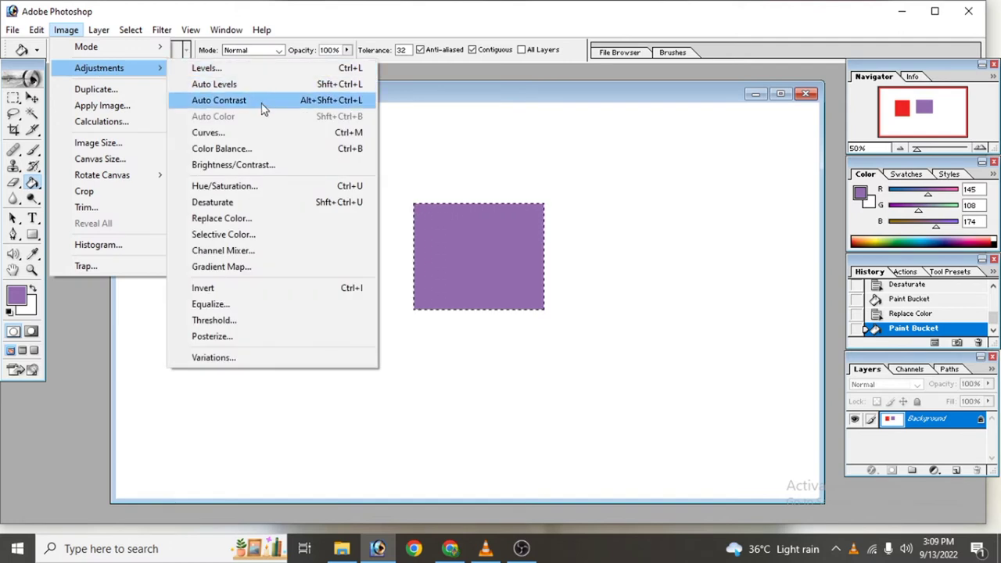
pyautogui.click(241, 234)
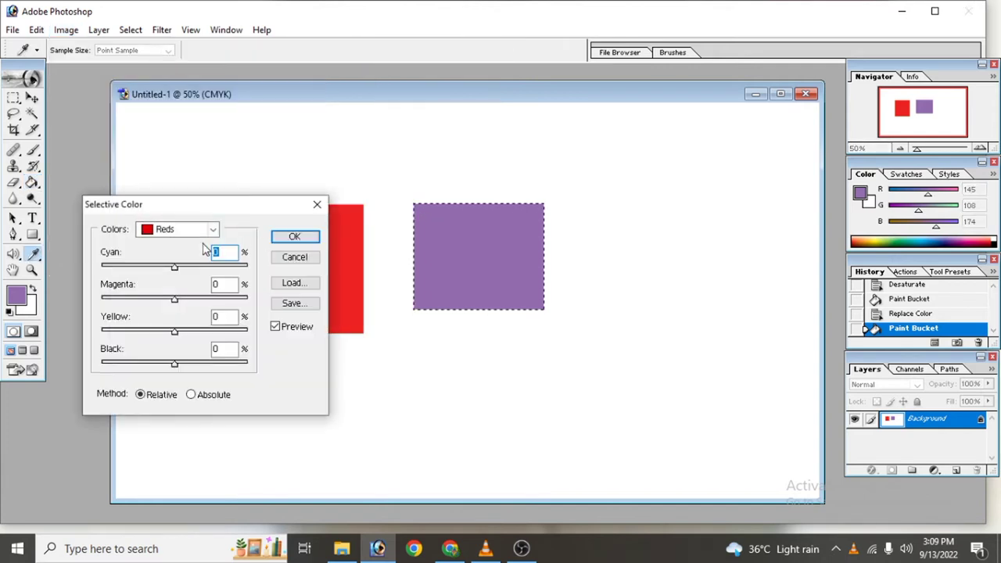
pyautogui.click(212, 229)
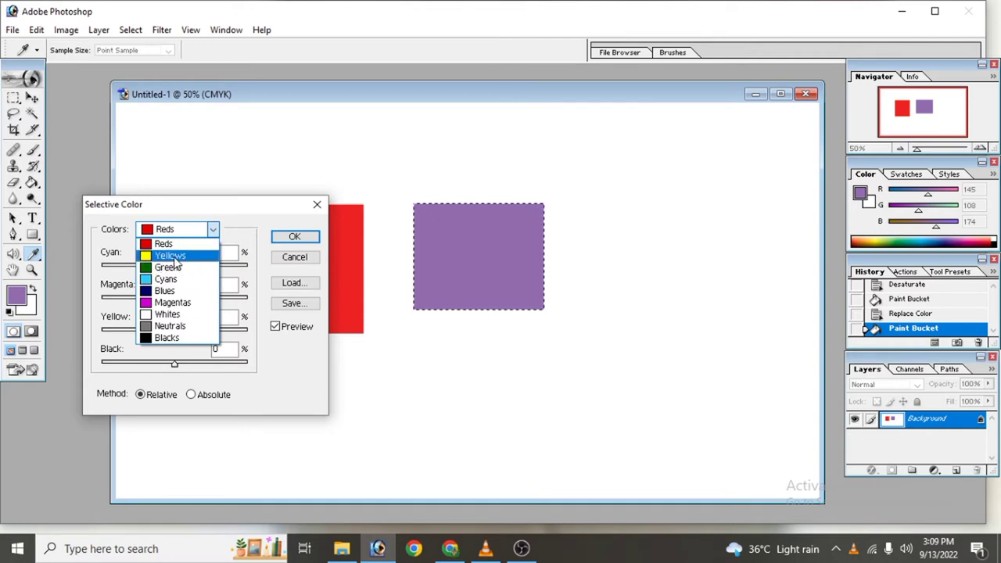
pyautogui.click(175, 258)
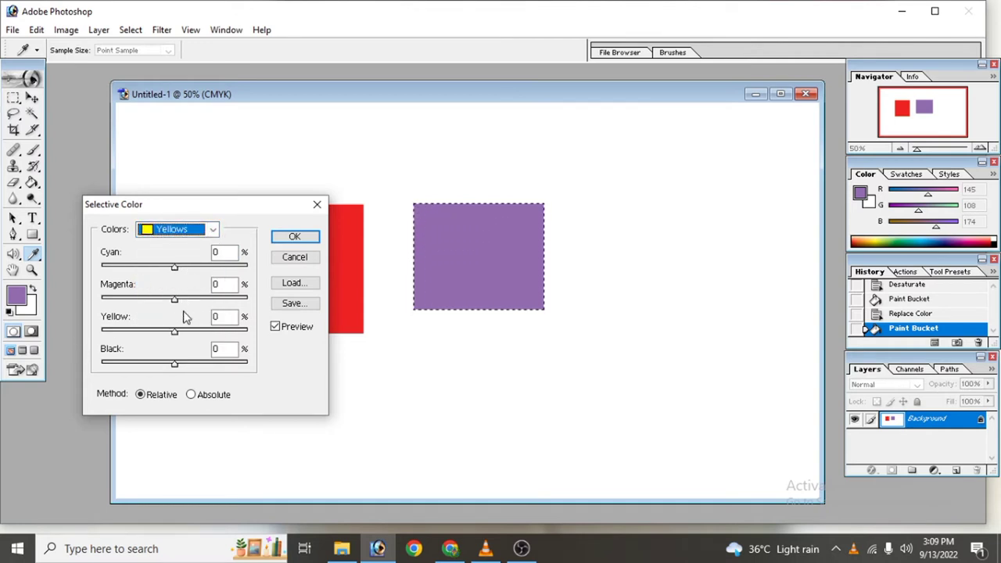
pyautogui.click(292, 237)
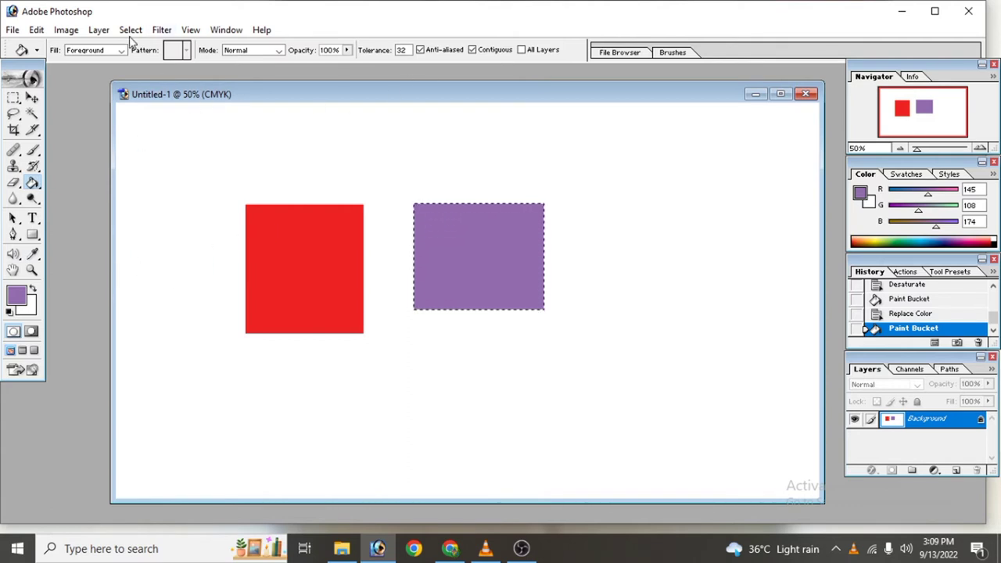
pyautogui.click(73, 31)
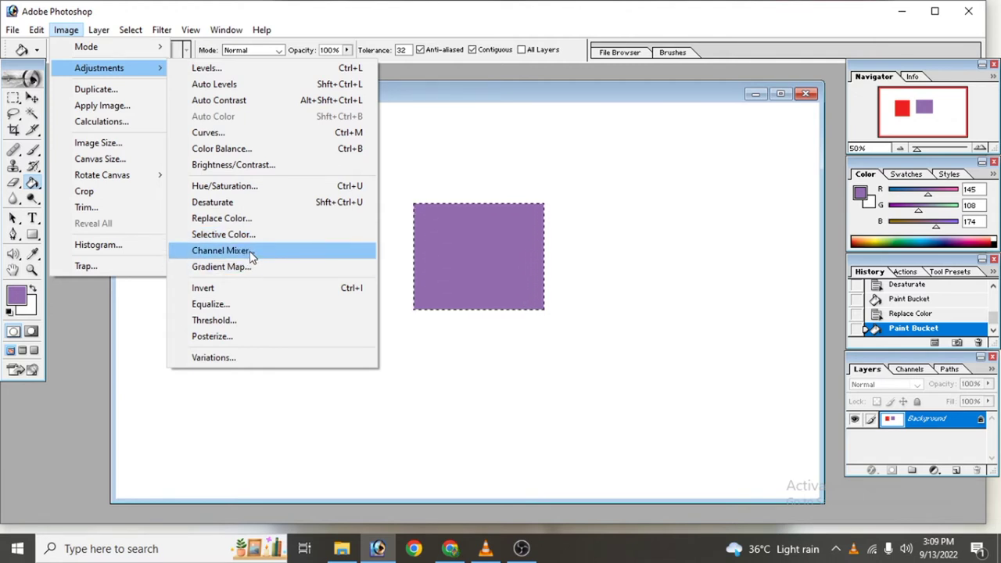
# In Channel Mixer, give the Cyan output Cyan -82, Magenta +62, Yellow -90 and apply.
pyautogui.click(251, 252)
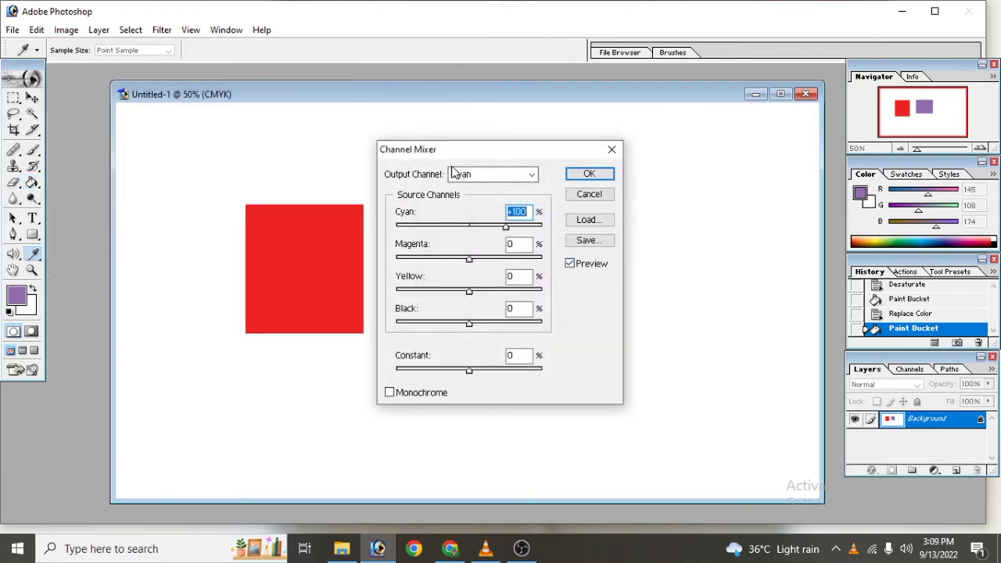
pyautogui.moveTo(505, 226); pyautogui.dragTo(477, 228)
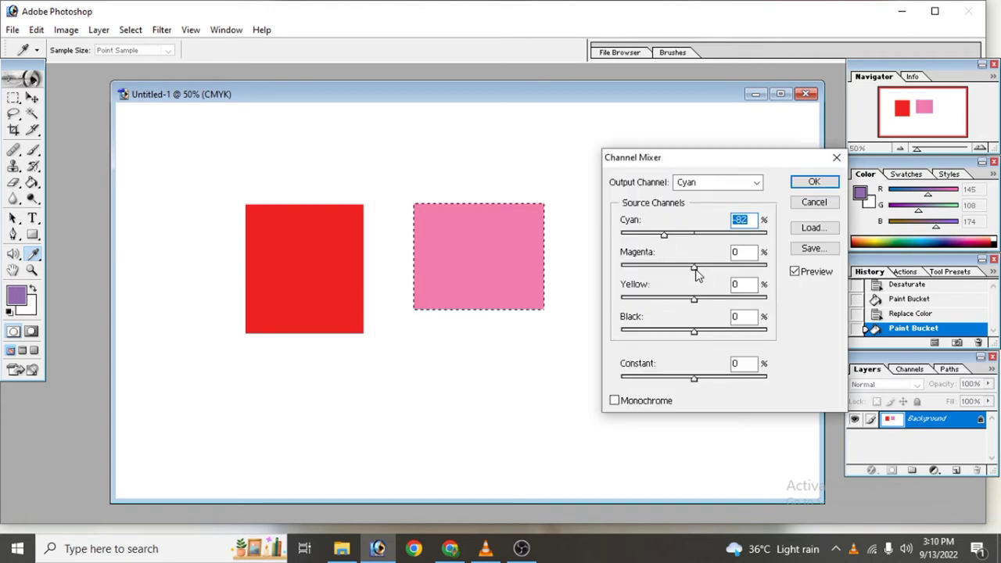
pyautogui.moveTo(696, 267); pyautogui.dragTo(665, 267)
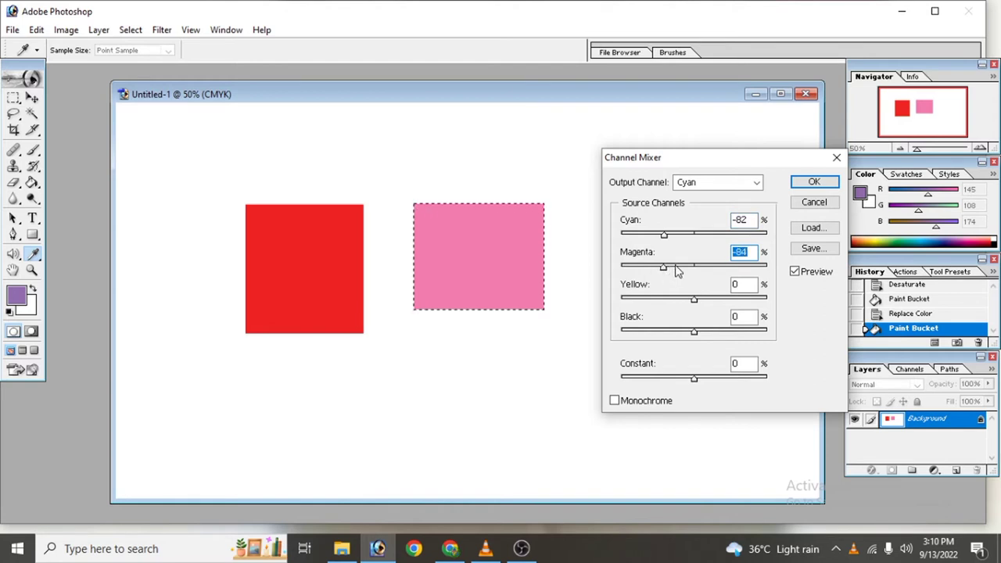
pyautogui.moveTo(663, 267)
pyautogui.mouseDown()
pyautogui.moveTo(732, 266)
pyautogui.moveTo(661, 300)
pyautogui.mouseUp()
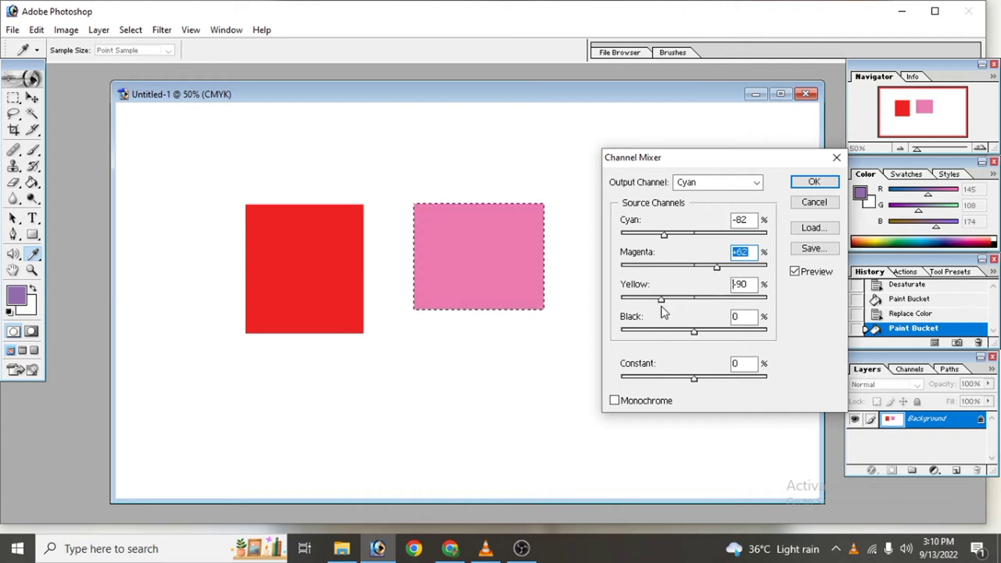
pyautogui.click(821, 186)
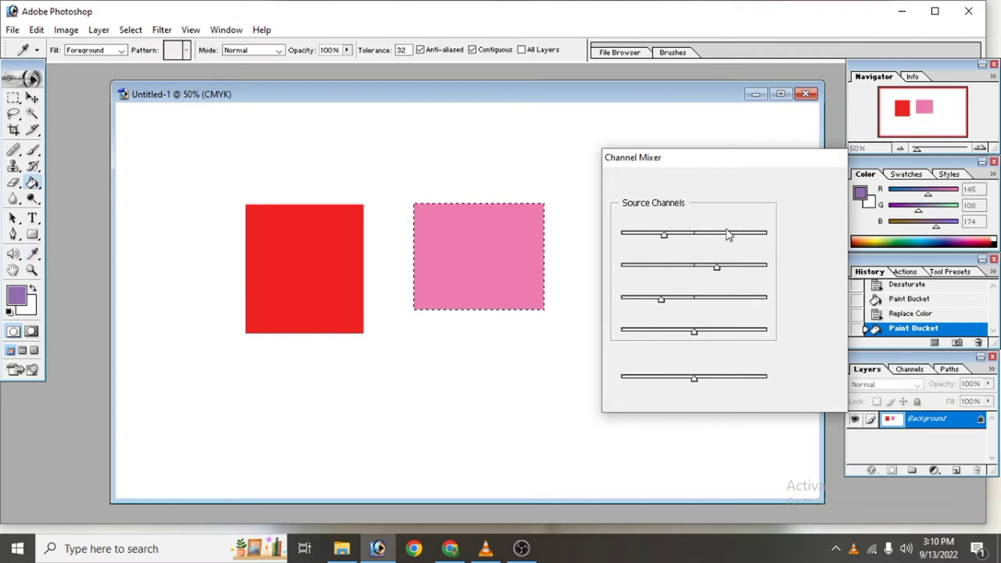
# Preview Gradient Map presets on the square: violet-to-orange, red-to-green and black-to-white.
pyautogui.click(69, 35)
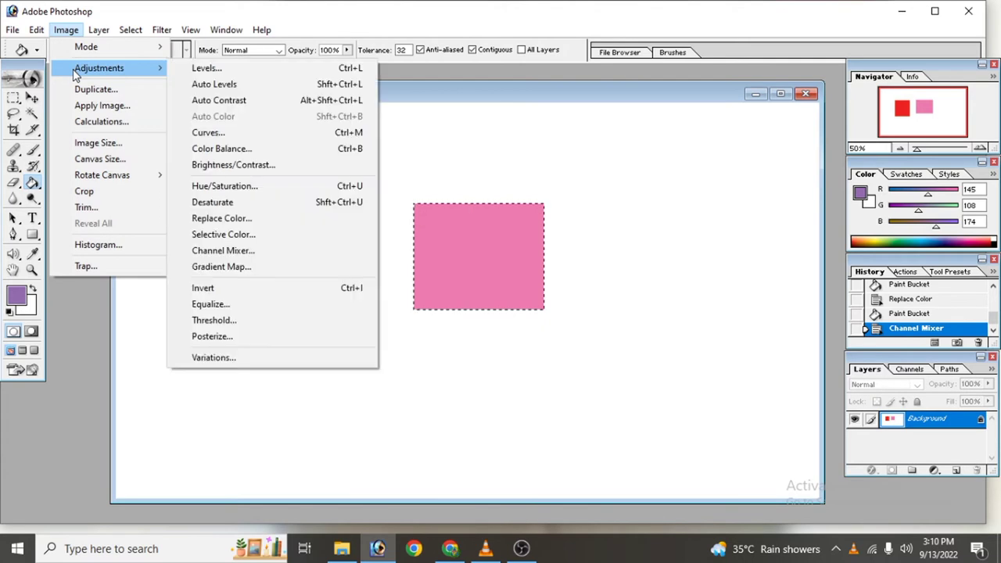
pyautogui.click(280, 266)
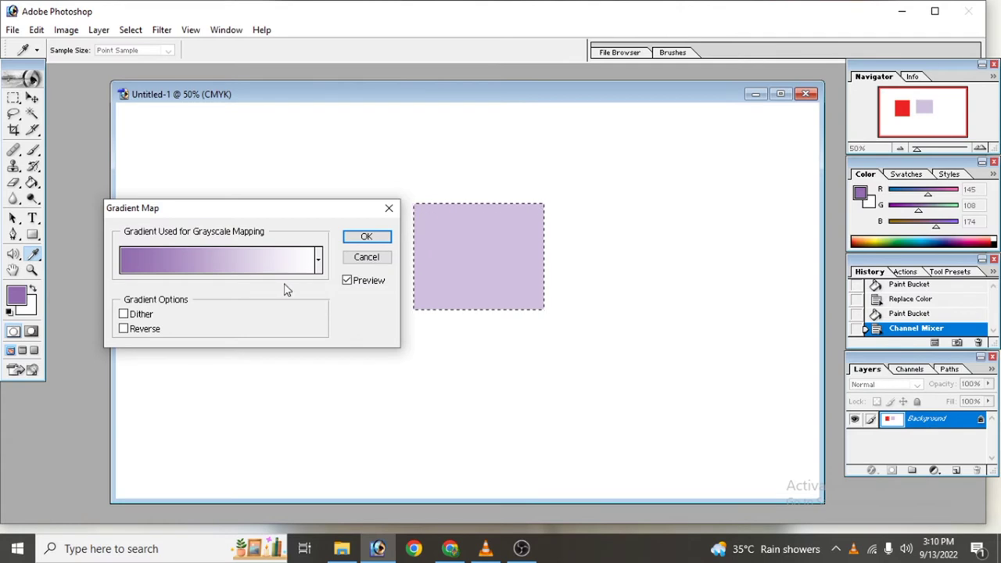
pyautogui.click(318, 260)
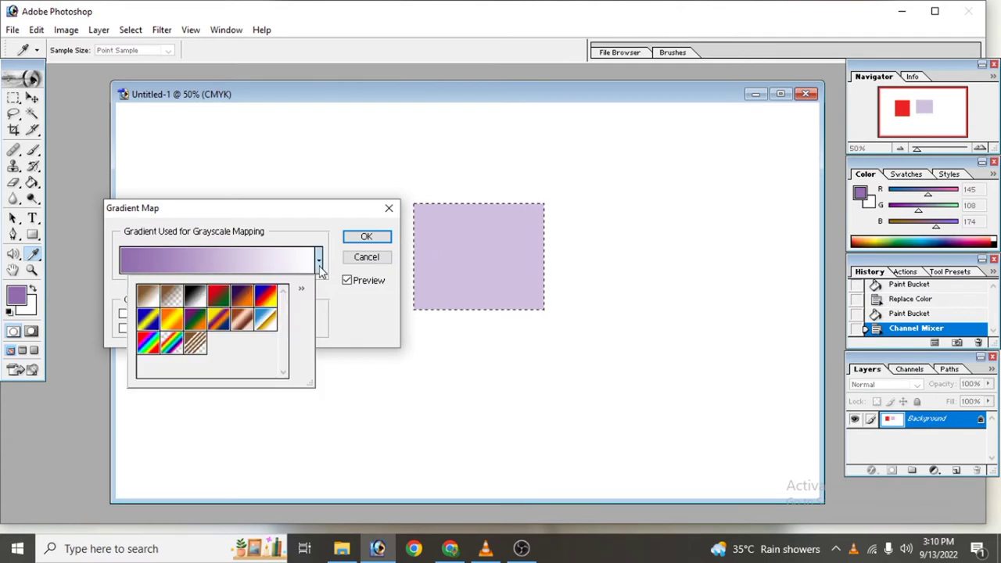
pyautogui.click(265, 302)
pyautogui.click(240, 297)
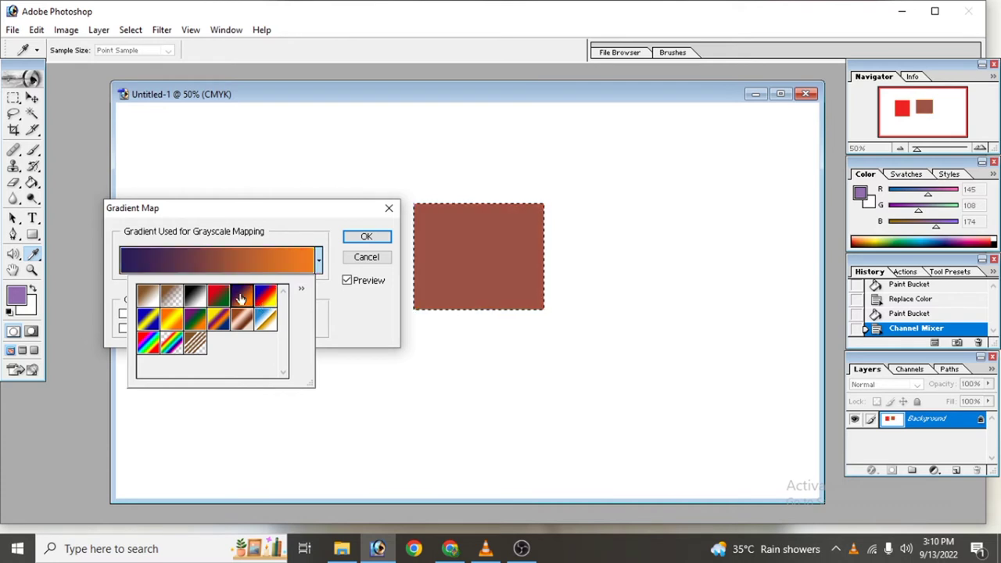
pyautogui.click(219, 297)
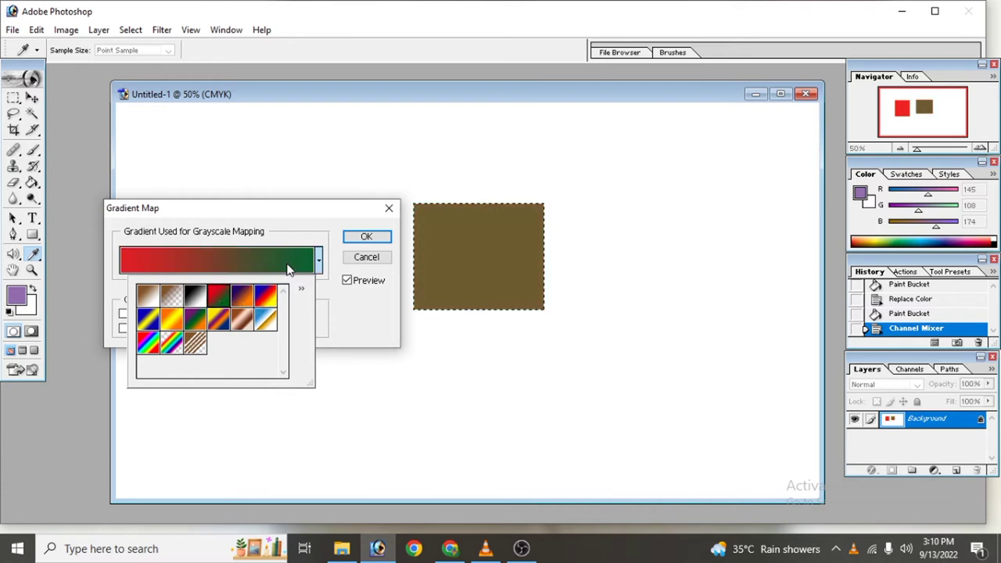
pyautogui.click(195, 296)
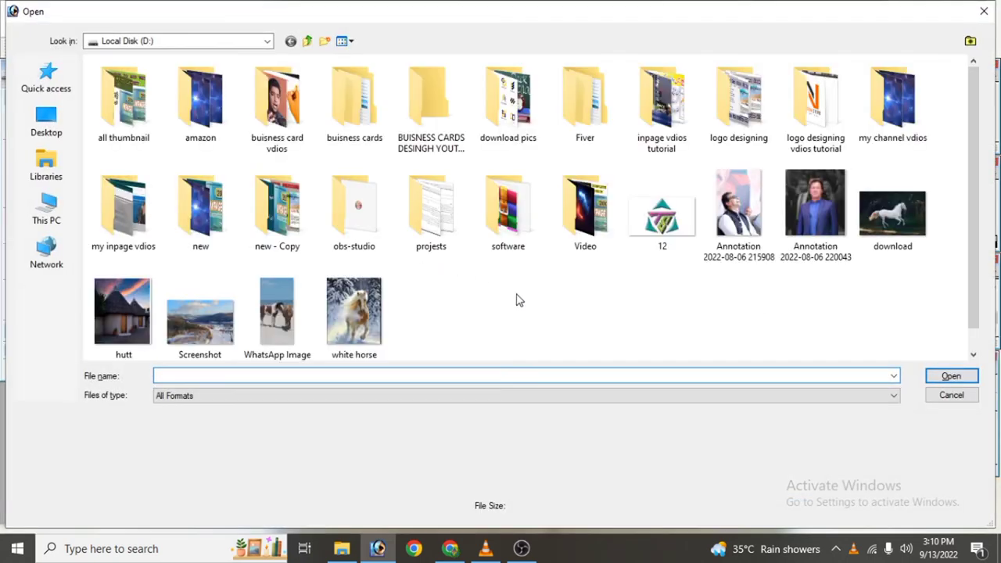
pyautogui.click(797, 227)
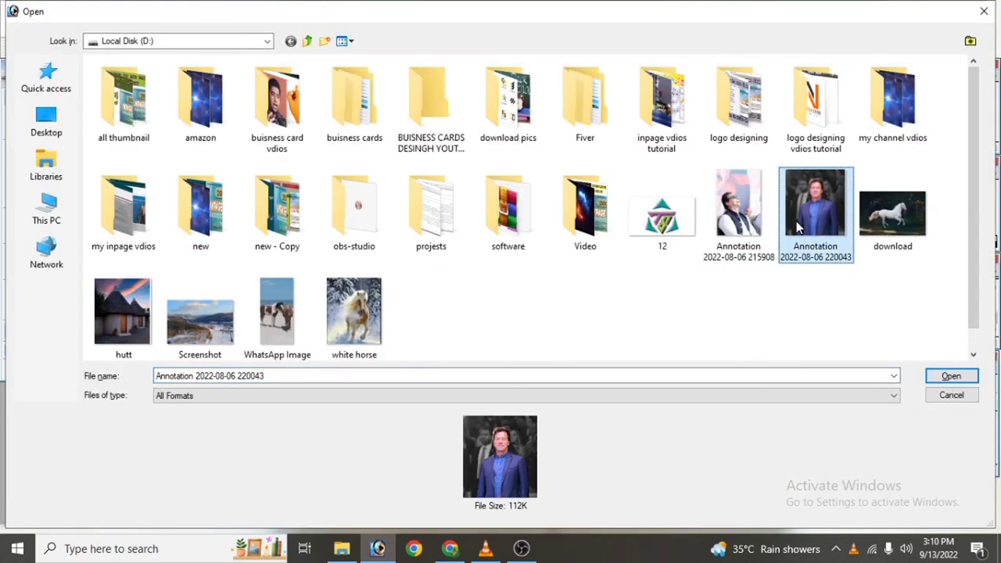
pyautogui.doubleClick(798, 227)
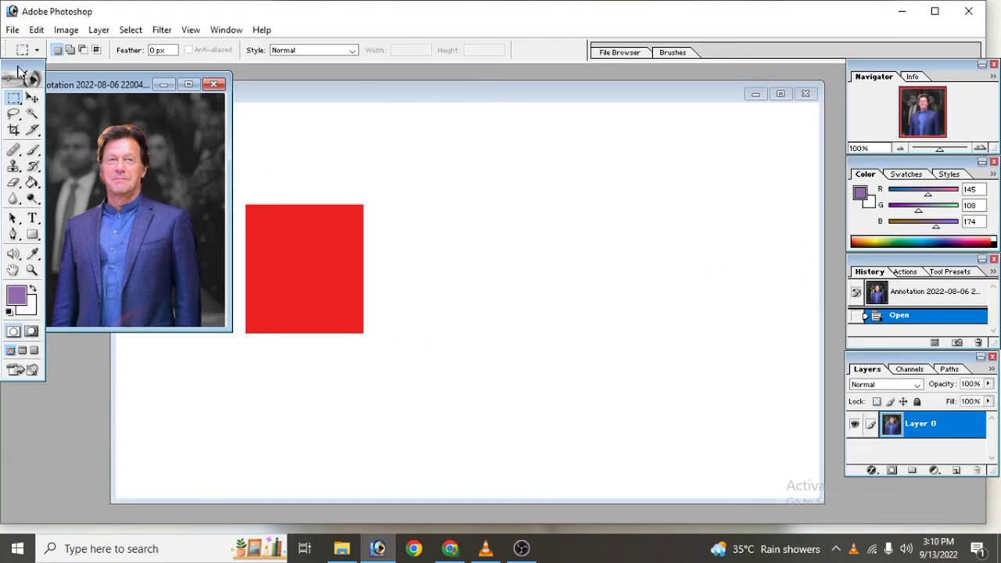
pyautogui.press('v')
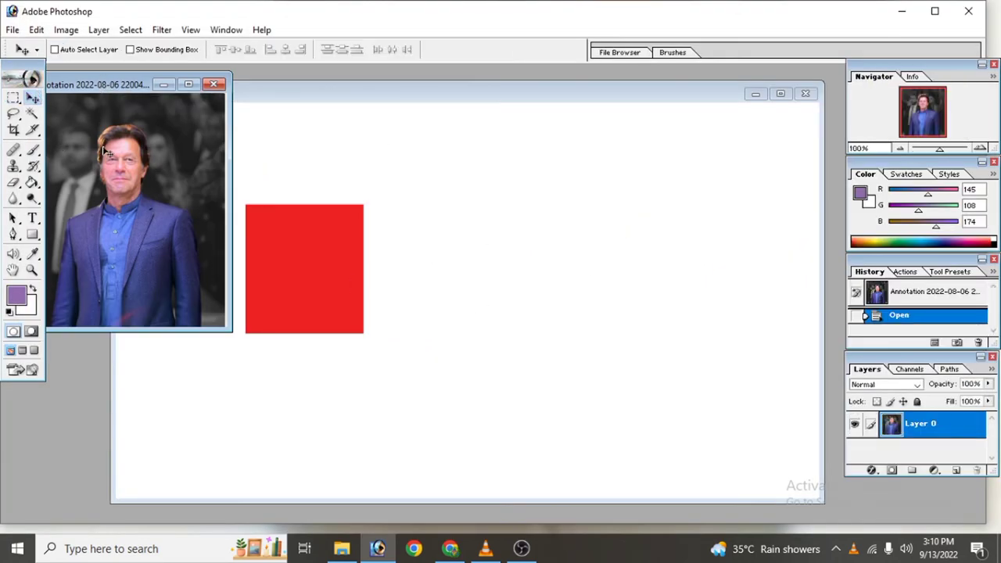
pyautogui.moveTo(105, 151); pyautogui.dragTo(484, 271)
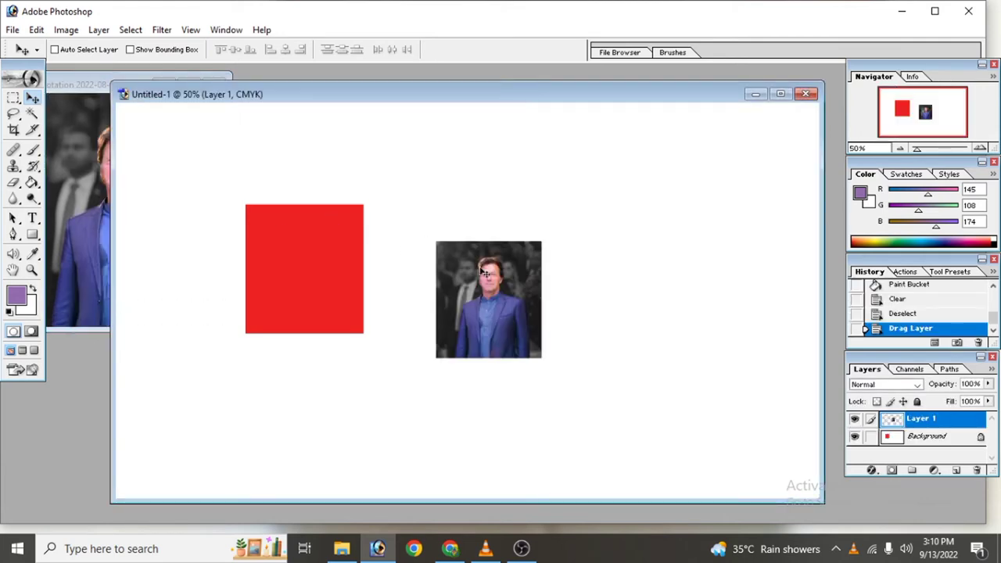
# Free-transform the portrait taller and much wider, stretching its top, right and bottom edges.
pyautogui.hotkey('ctrl', 't')
pyautogui.moveTo(491, 239); pyautogui.dragTo(490, 121)
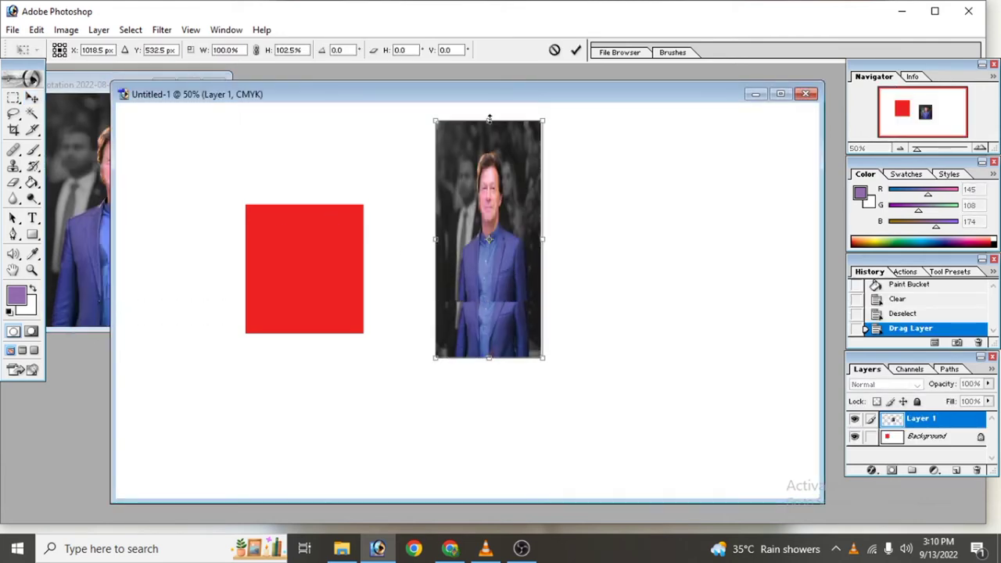
pyautogui.moveTo(541, 237); pyautogui.dragTo(710, 239)
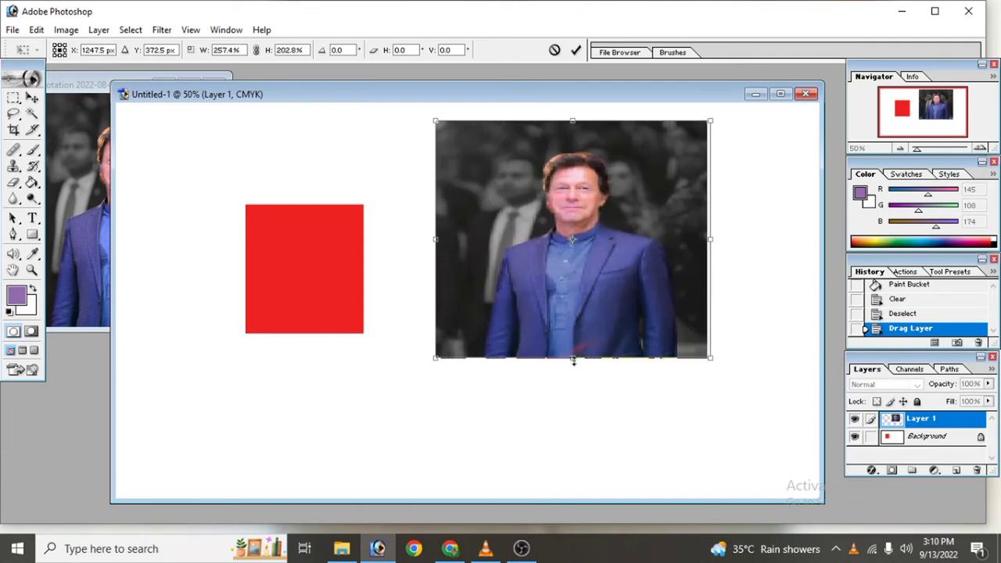
pyautogui.moveTo(574, 360); pyautogui.dragTo(576, 471)
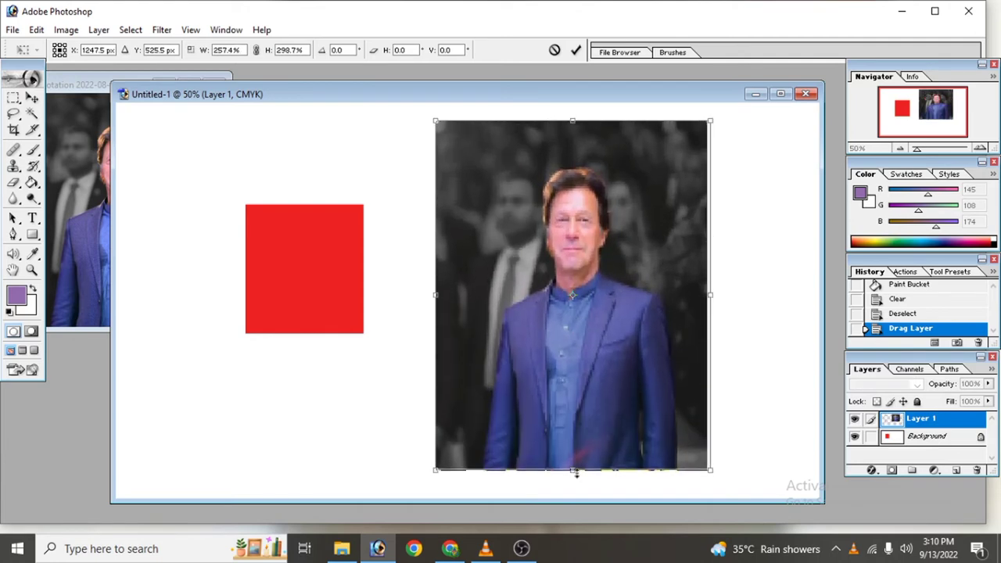
pyautogui.press('Return')
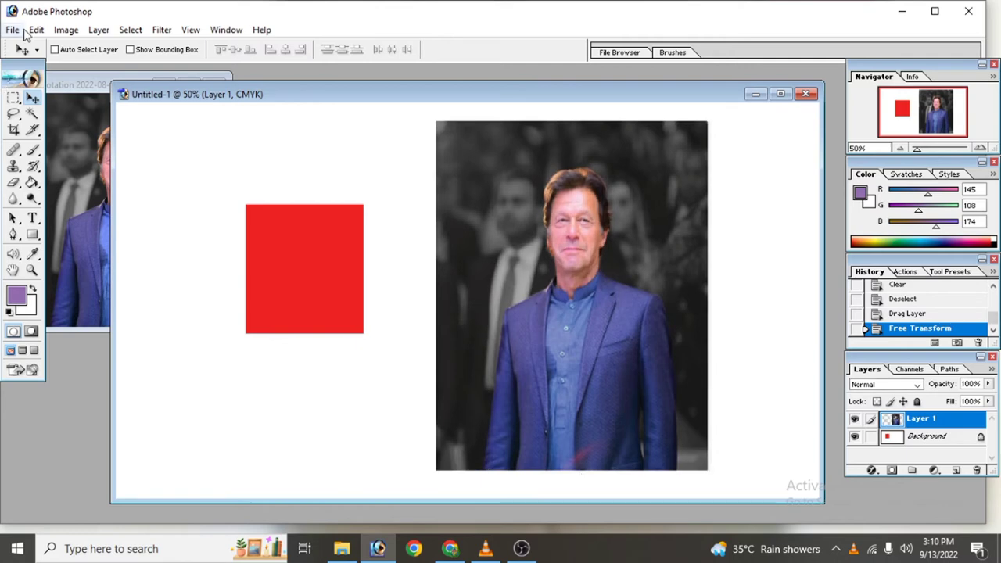
# Preview a dithered Black, White Gradient Map on the portrait and open its Gradient Editor.
pyautogui.click(65, 30)
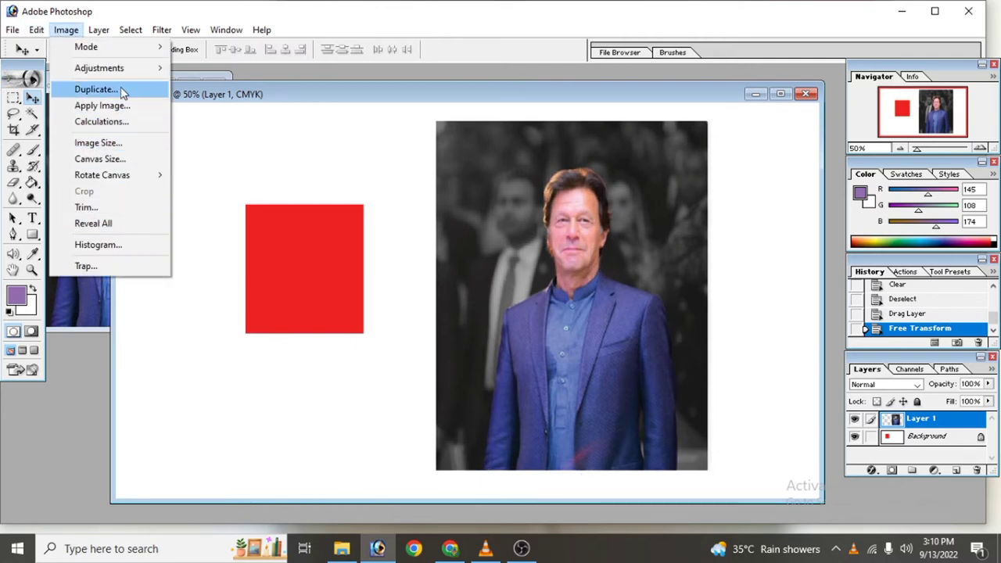
pyautogui.moveTo(99, 68)
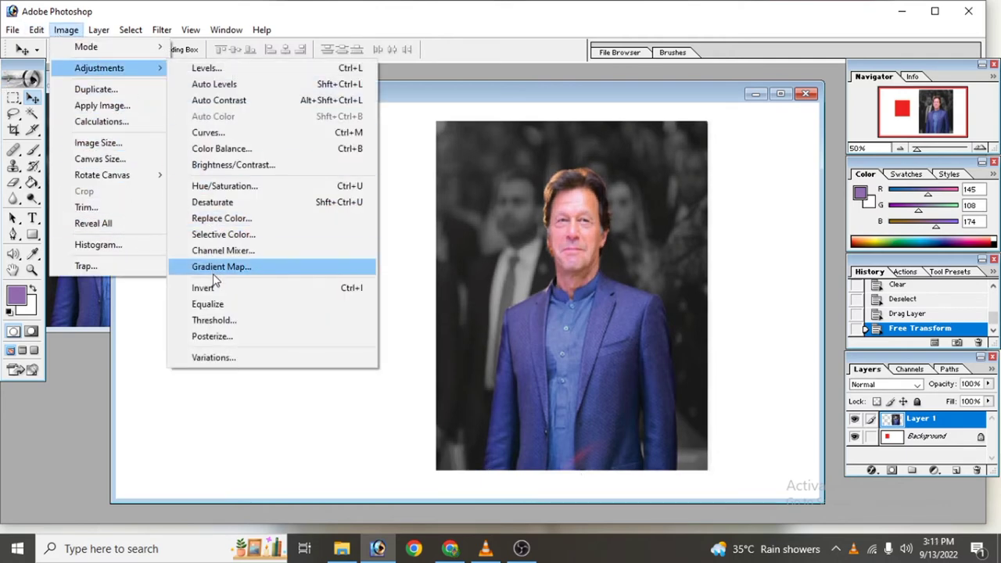
pyautogui.click(213, 272)
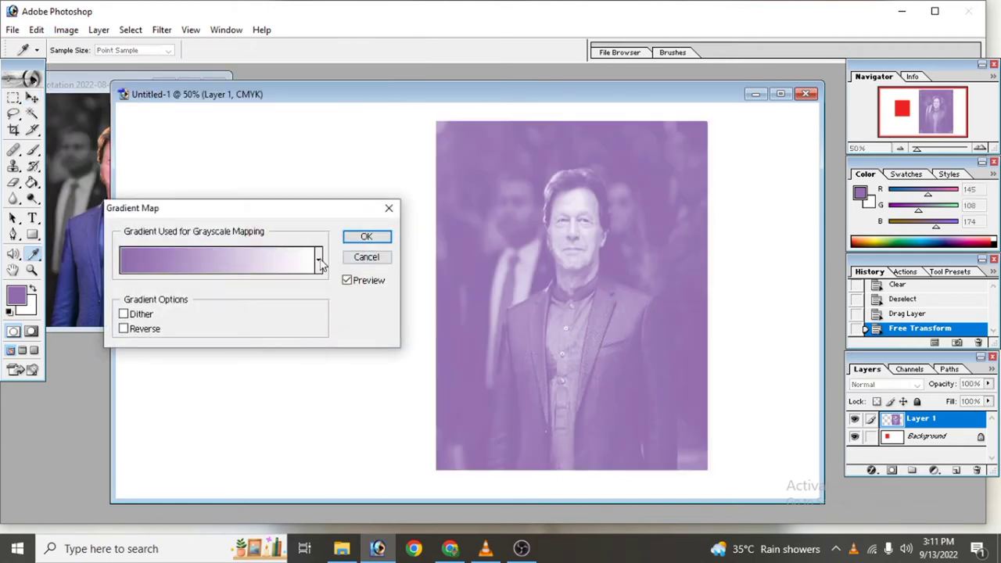
pyautogui.click(318, 262)
pyautogui.click(192, 297)
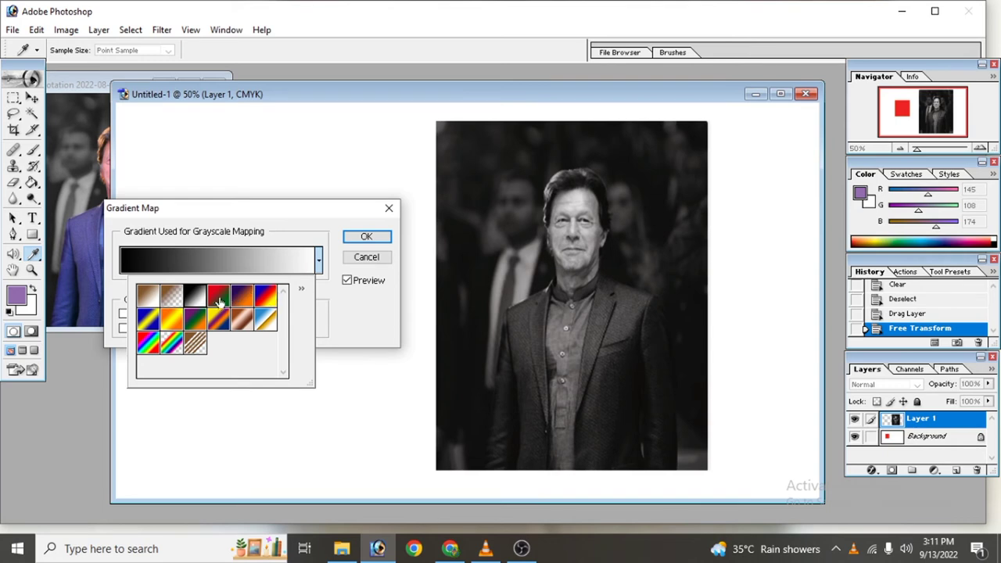
pyautogui.doubleClick(198, 298)
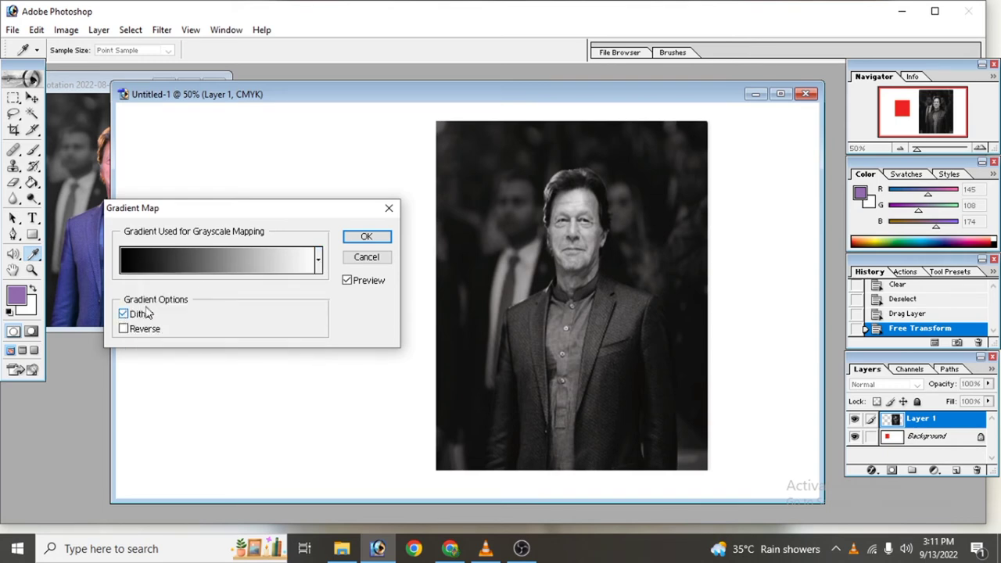
pyautogui.click(228, 259)
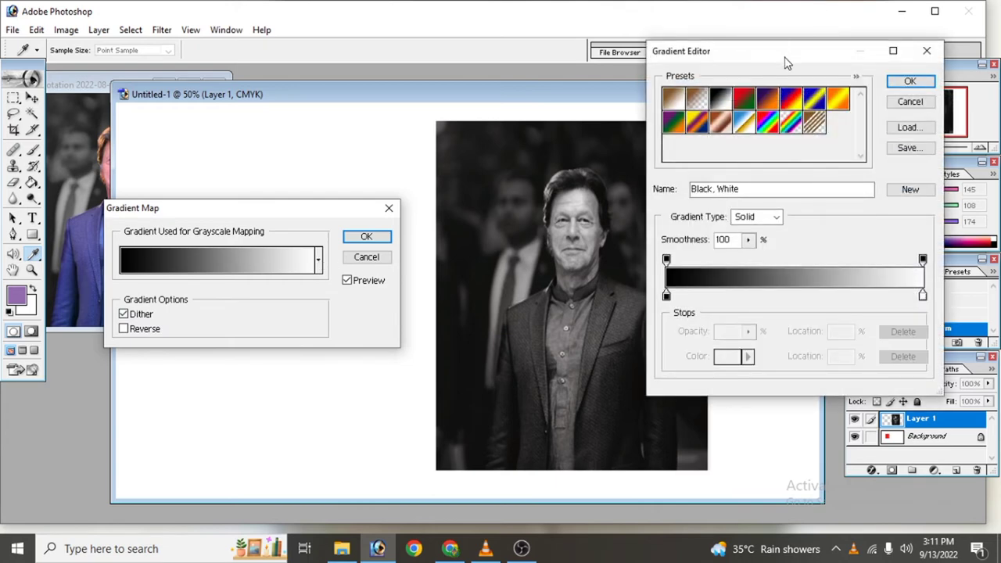
# Preview a series of preset gradients in the Gradient Editor, settling back on Black, White.
pyautogui.moveTo(787, 62); pyautogui.dragTo(212, 94)
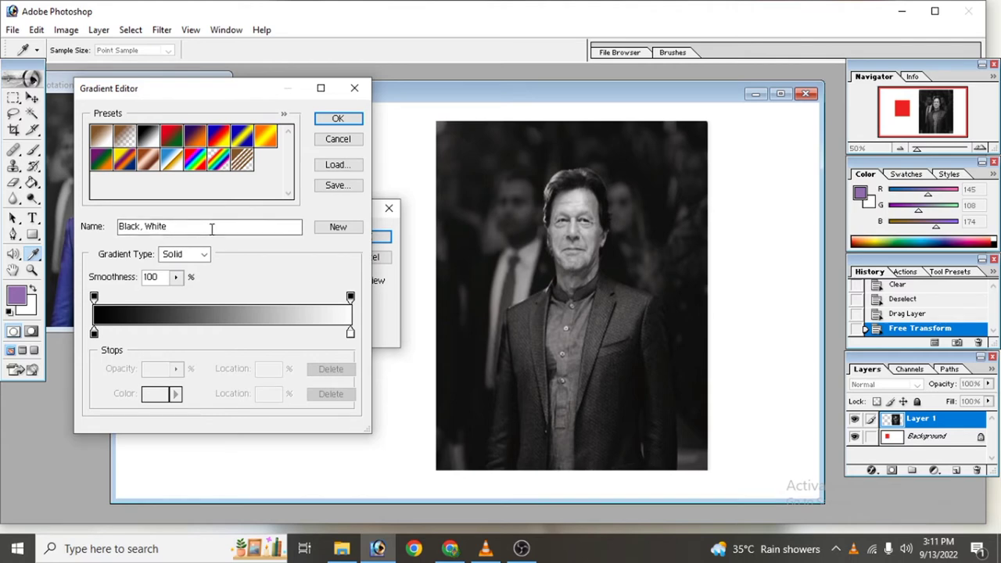
pyautogui.click(246, 228)
pyautogui.click(245, 140)
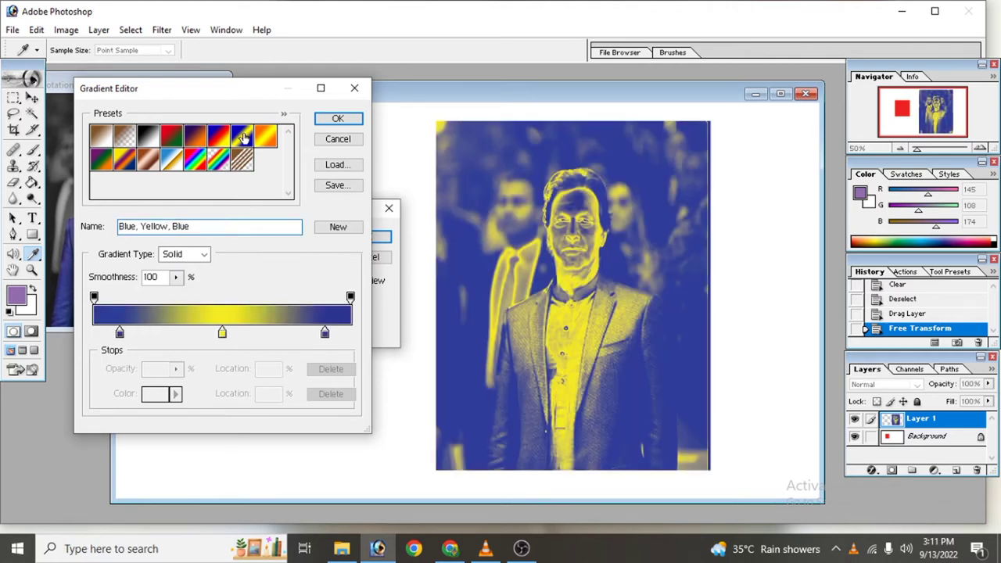
pyautogui.click(100, 136)
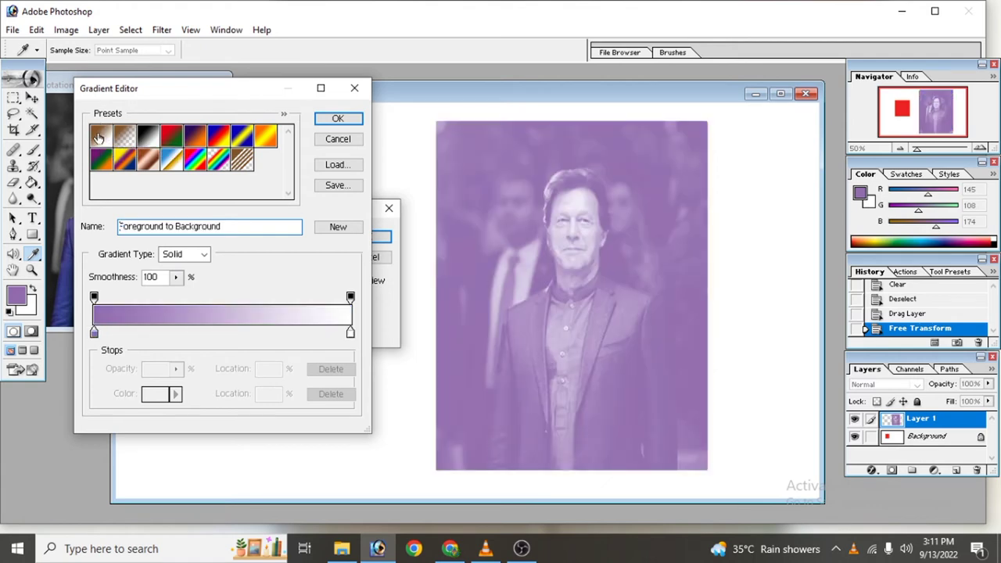
pyautogui.click(123, 139)
pyautogui.click(148, 141)
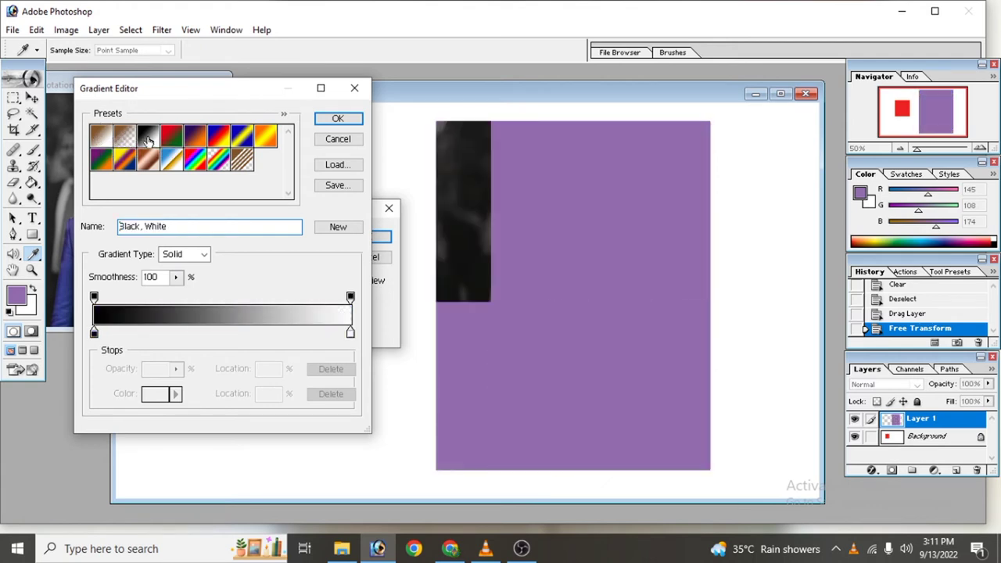
pyautogui.click(173, 143)
pyautogui.click(197, 142)
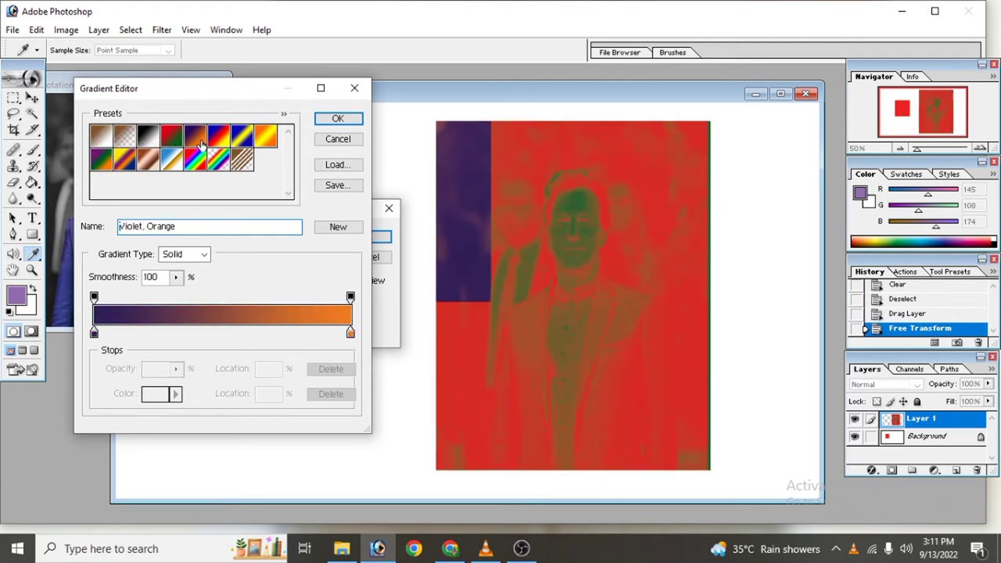
pyautogui.click(223, 143)
pyautogui.click(244, 141)
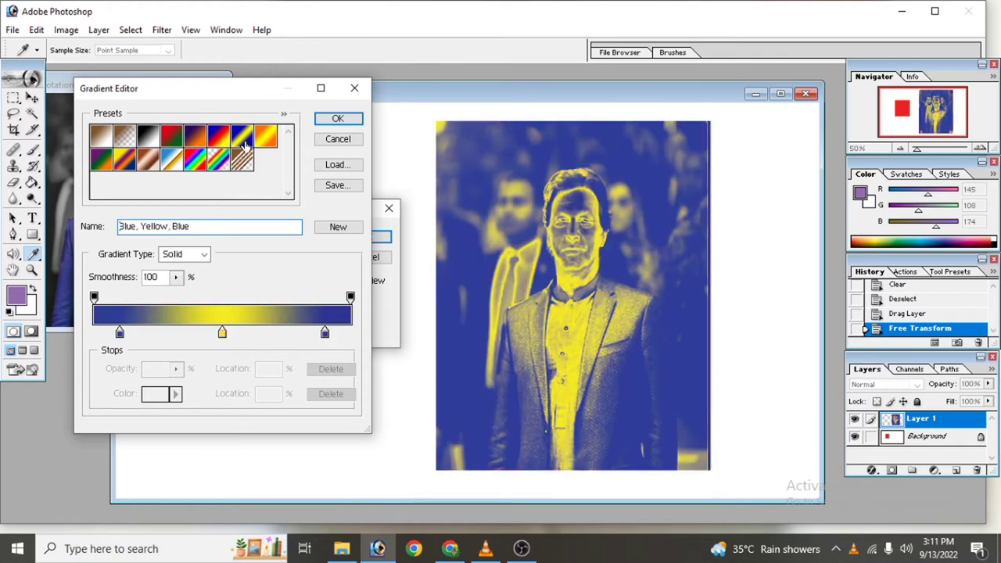
pyautogui.click(270, 141)
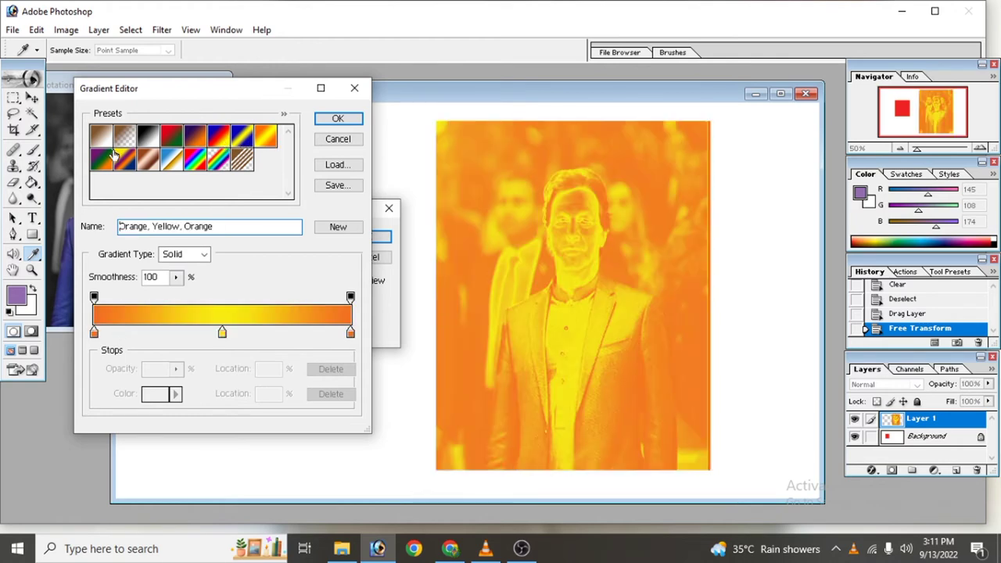
pyautogui.click(114, 154)
pyautogui.click(171, 161)
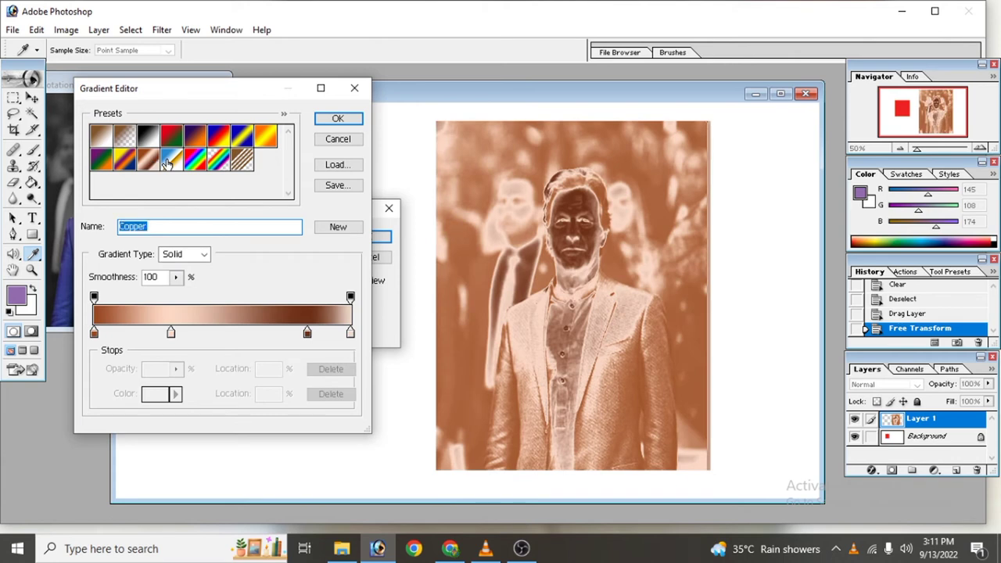
pyautogui.click(218, 161)
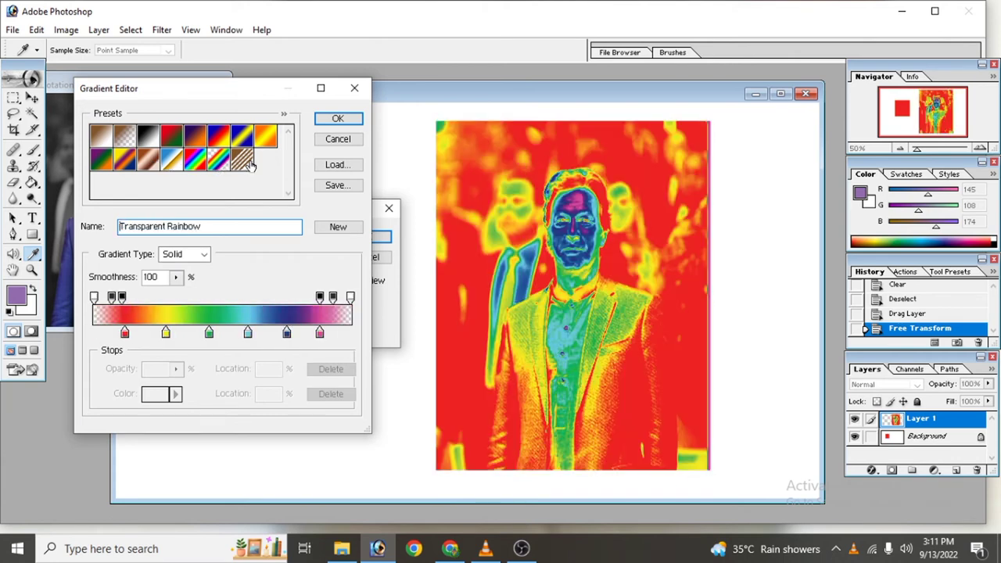
pyautogui.click(148, 134)
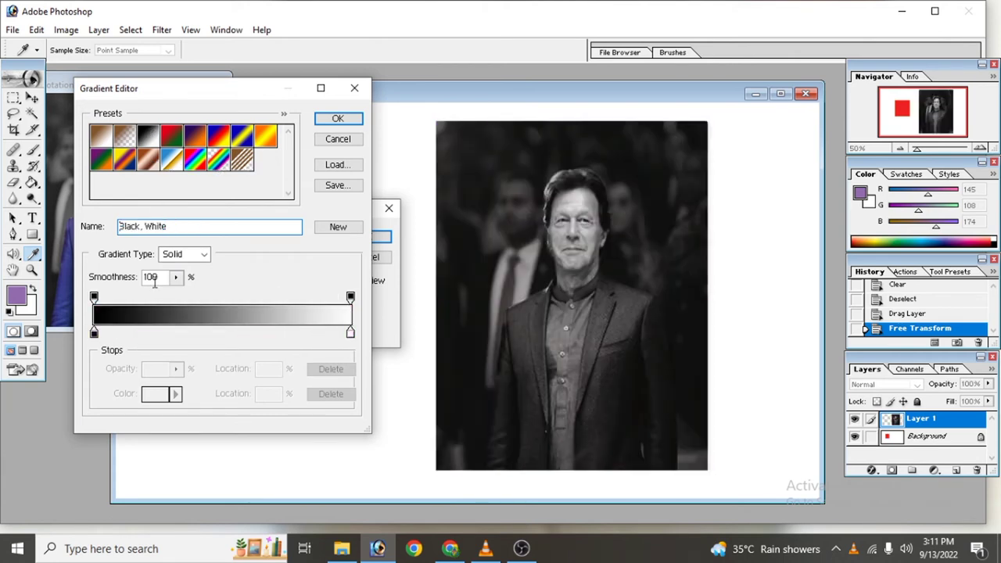
# Move the black and white stops inward to 31% and 67% and apply the gradient map.
pyautogui.moveTo(94, 334); pyautogui.dragTo(175, 335)
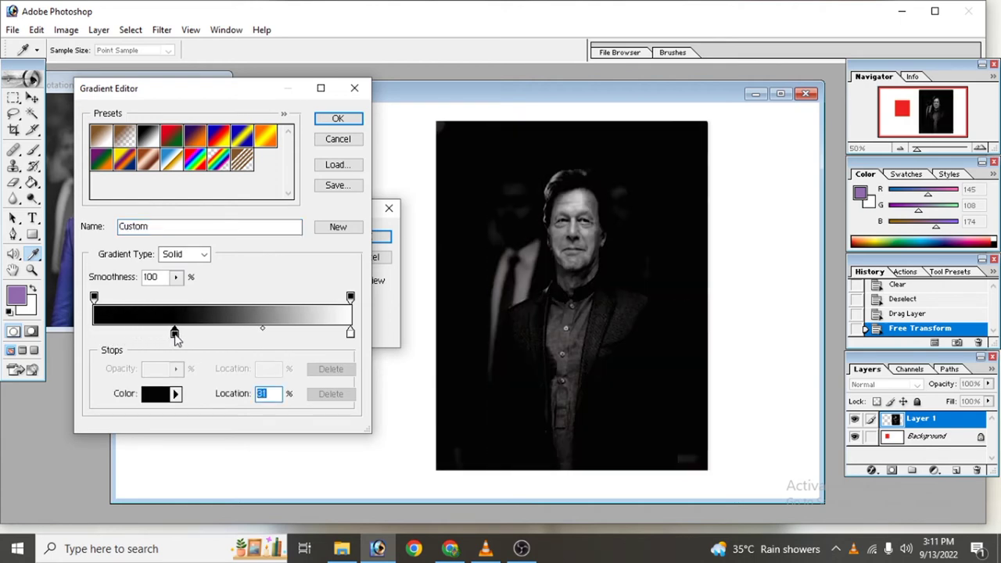
pyautogui.moveTo(350, 335); pyautogui.dragTo(266, 335)
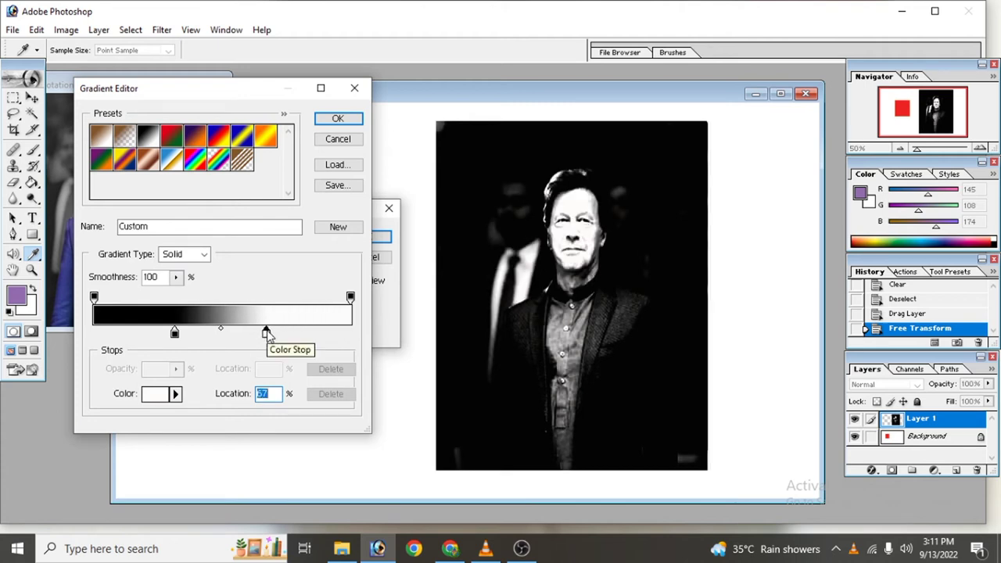
pyautogui.click(338, 119)
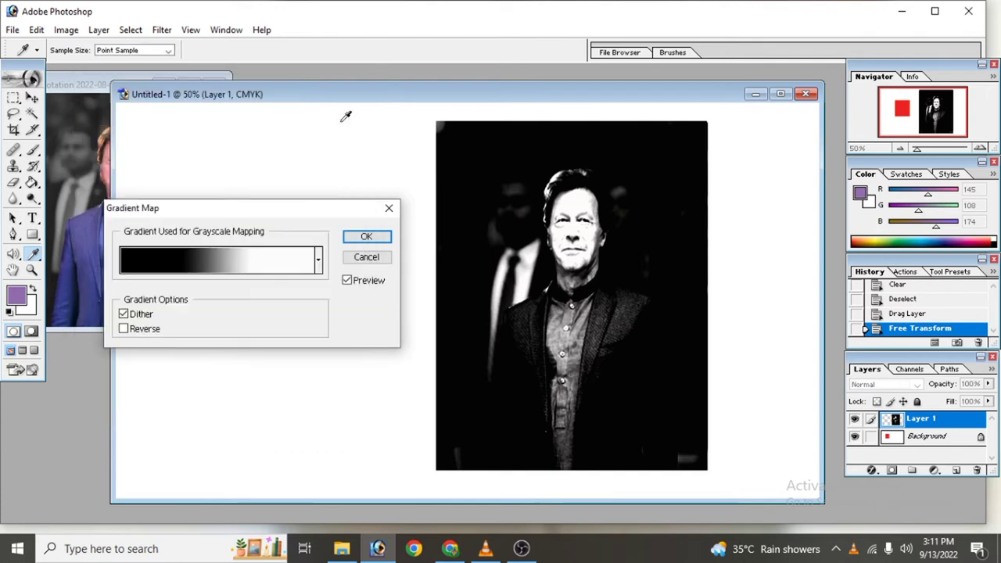
pyautogui.click(365, 240)
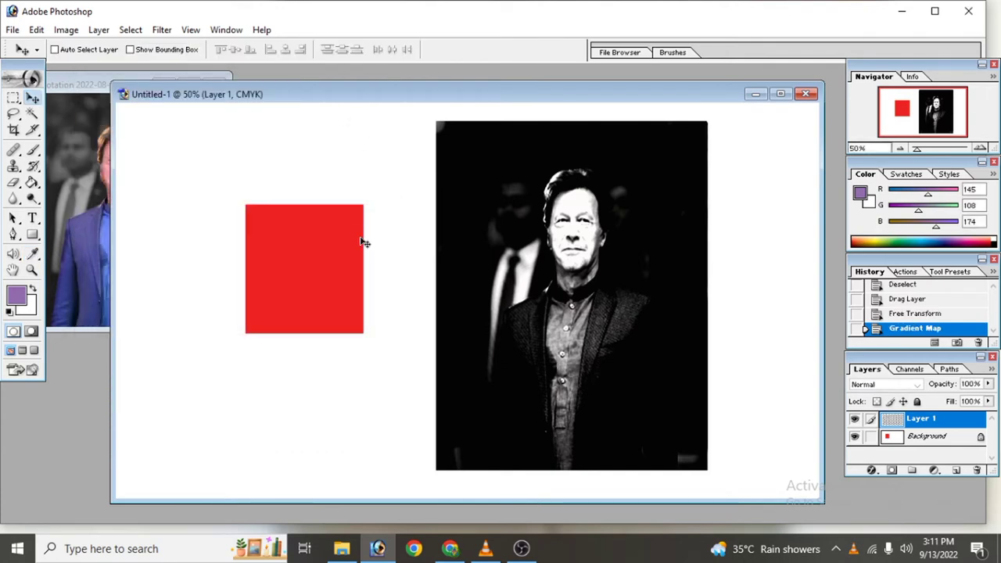
# Try inverting the portrait into a negative, then undo it.
pyautogui.click(66, 29)
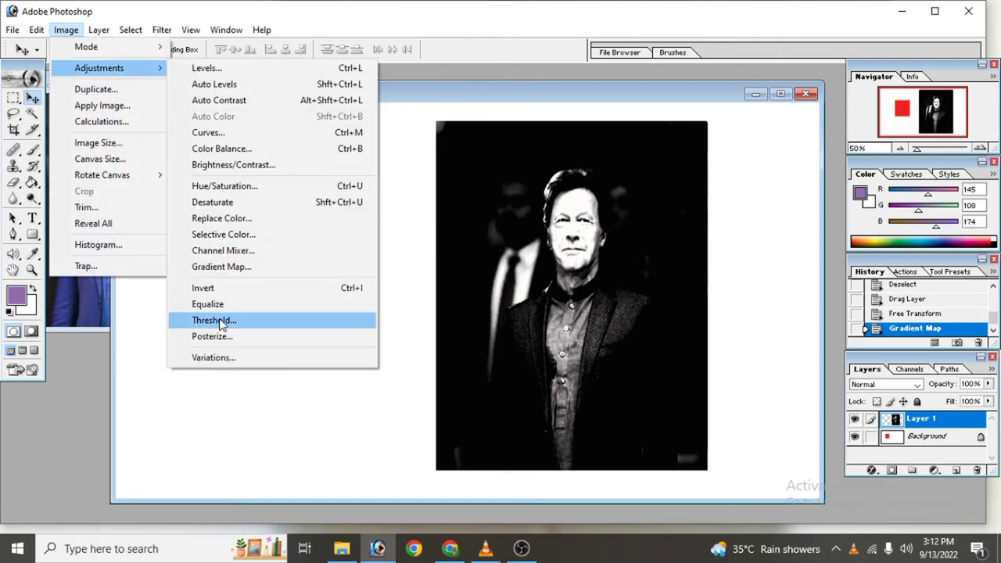
pyautogui.moveTo(99, 68)
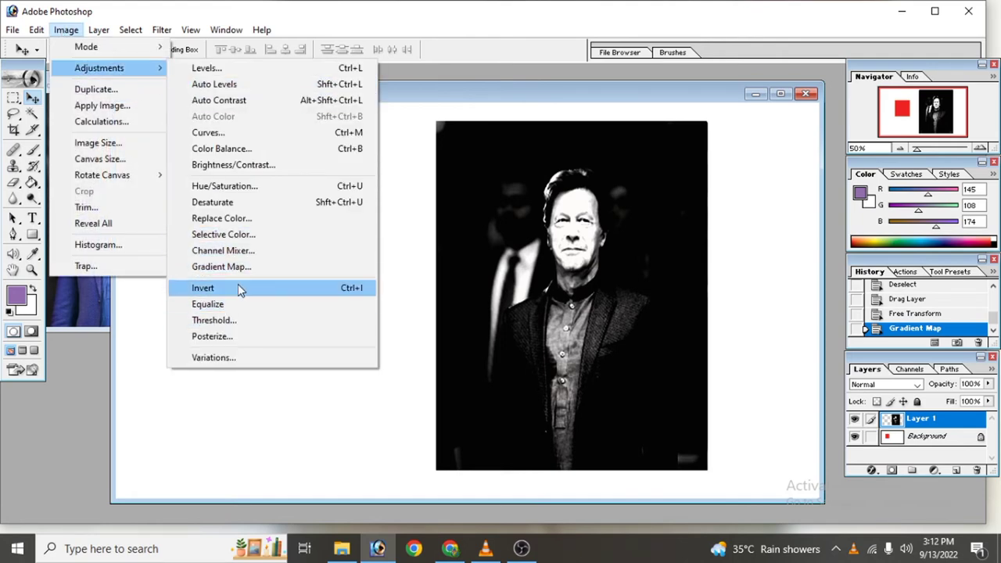
pyautogui.click(240, 287)
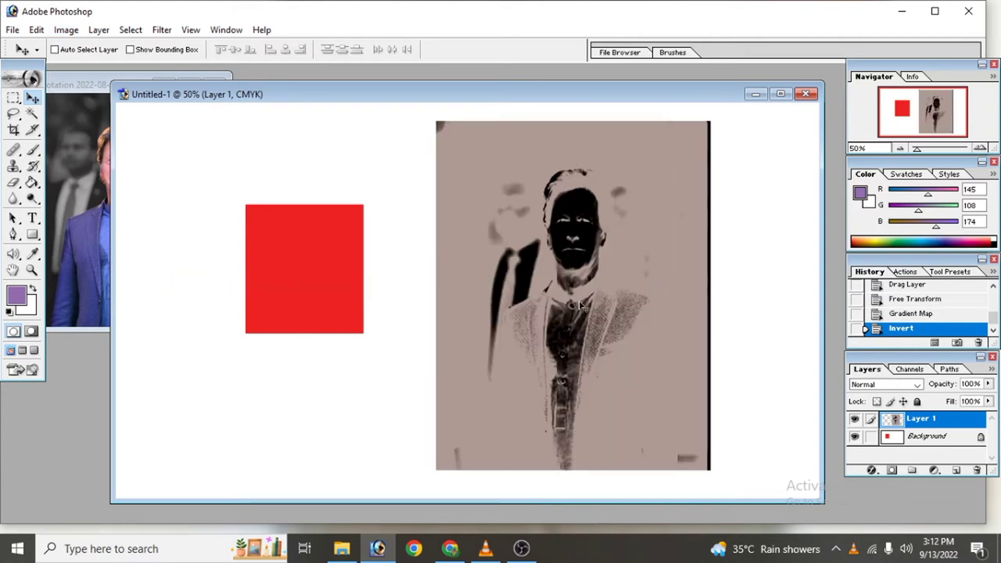
pyautogui.hotkey('ctrl', 'z')
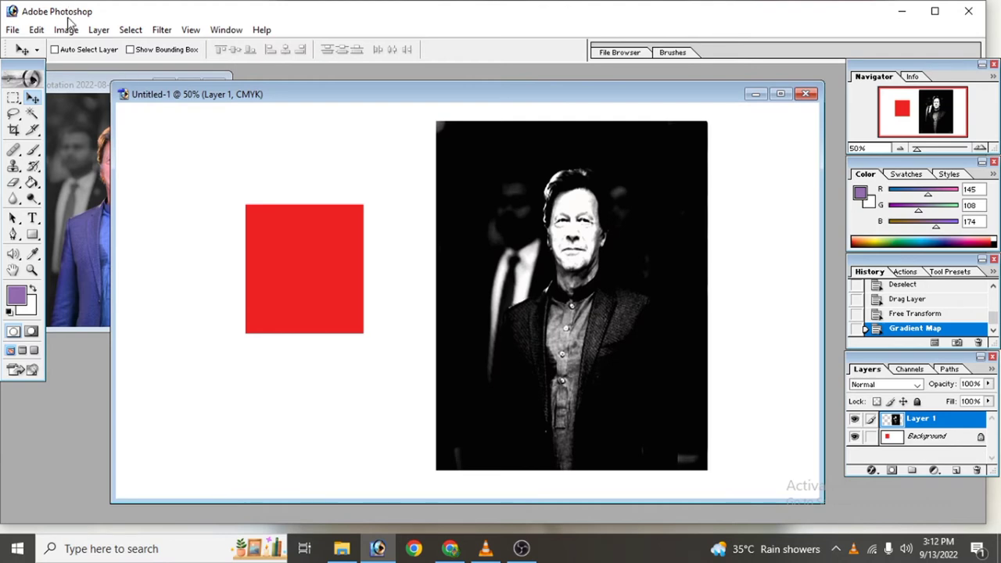
# Try Equalize on the portrait, then undo it to restore the gradient-mapped look.
pyautogui.click(66, 30)
pyautogui.moveTo(99, 68)
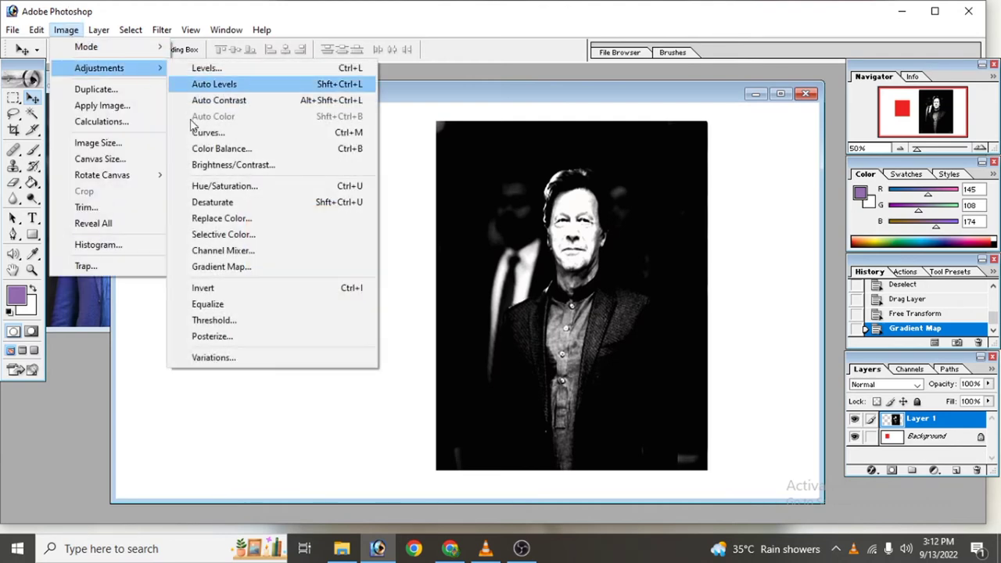
pyautogui.click(235, 310)
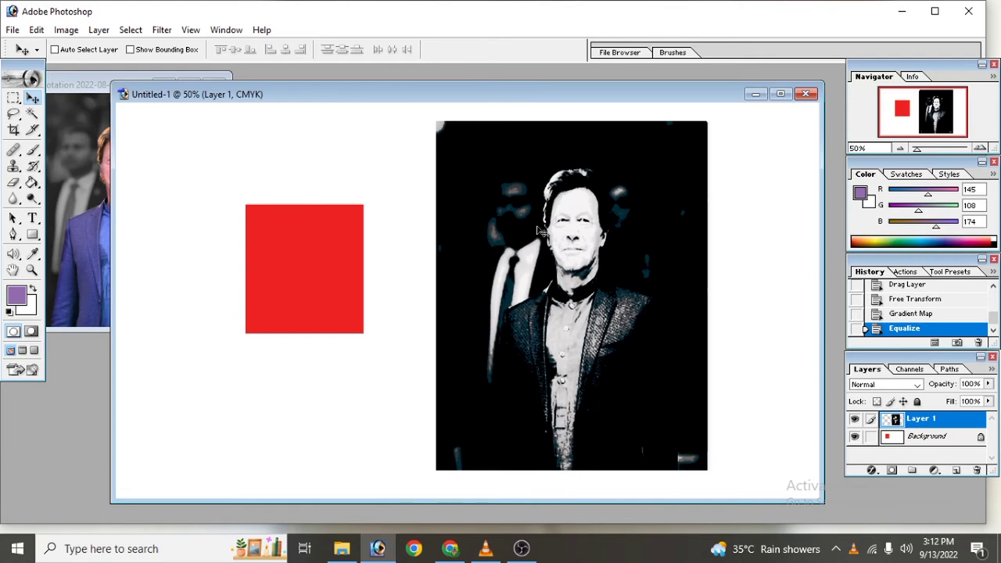
pyautogui.hotkey('ctrl', 'z')
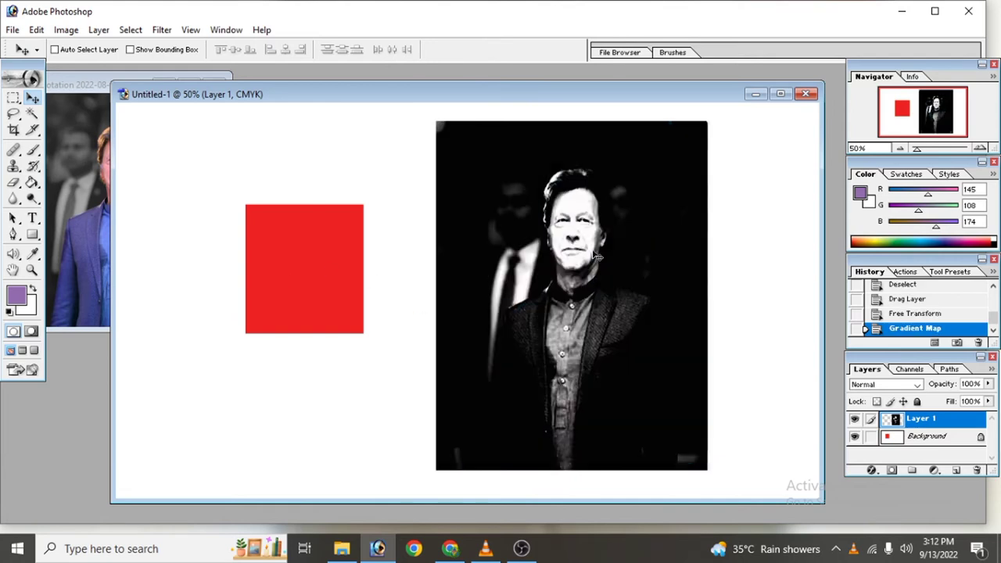
pyautogui.click(62, 31)
pyautogui.moveTo(99, 68)
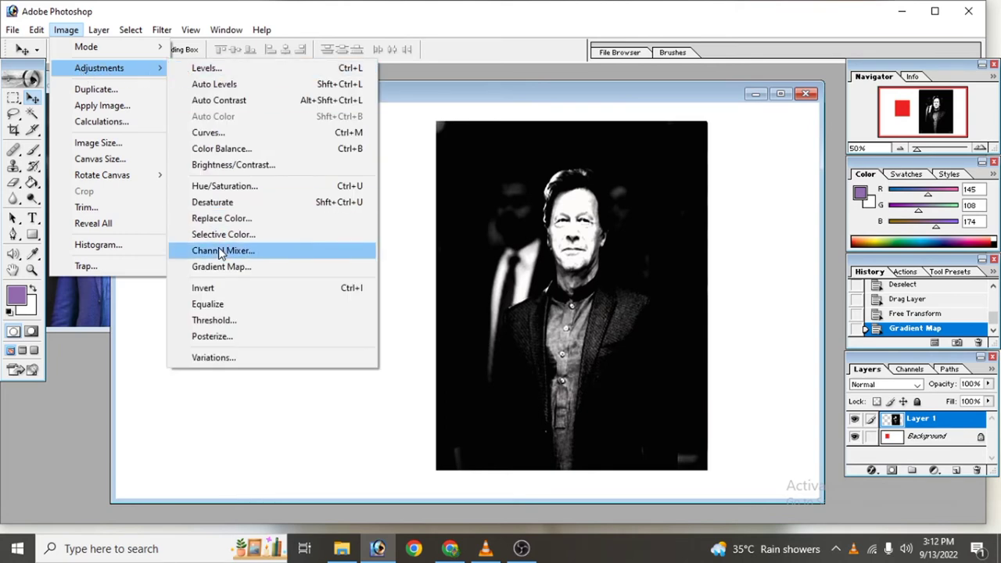
# Apply a Threshold at level 118 to turn the portrait pure black and white.
pyautogui.click(227, 321)
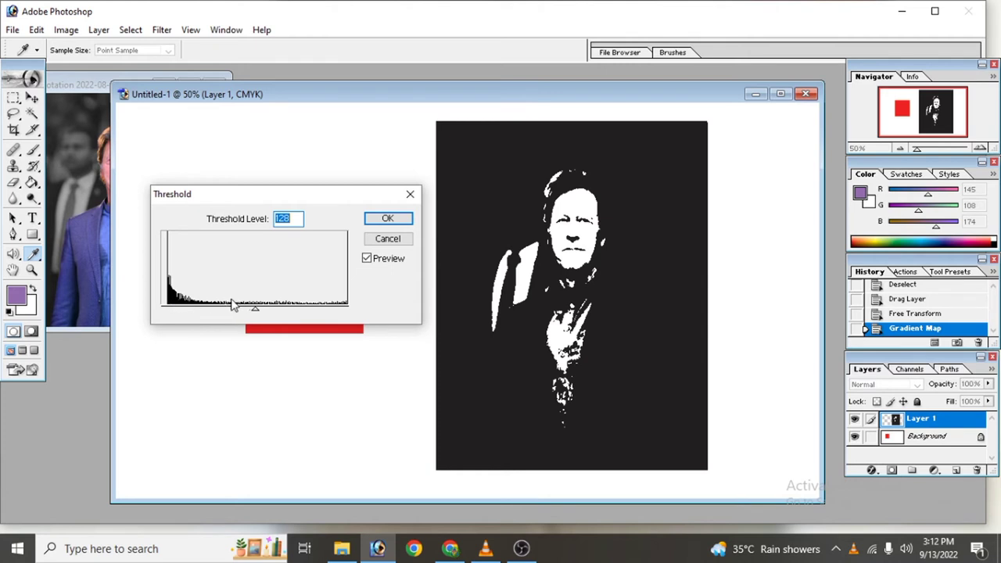
pyautogui.moveTo(255, 311)
pyautogui.mouseDown()
pyautogui.moveTo(169, 303)
pyautogui.moveTo(345, 312)
pyautogui.moveTo(285, 306)
pyautogui.mouseUp()
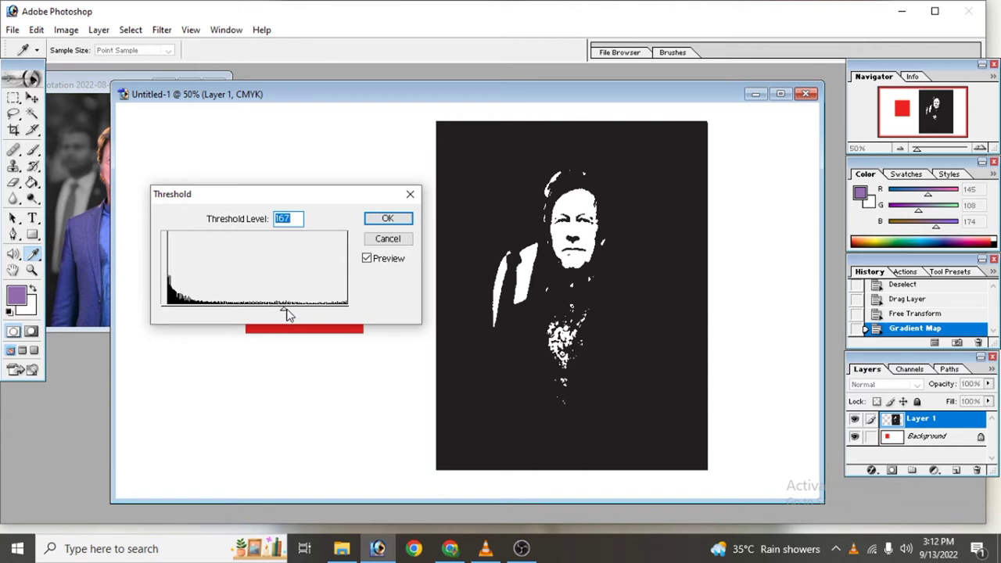
pyautogui.moveTo(285, 311)
pyautogui.mouseDown()
pyautogui.moveTo(164, 309)
pyautogui.moveTo(311, 312)
pyautogui.moveTo(271, 312)
pyautogui.mouseUp()
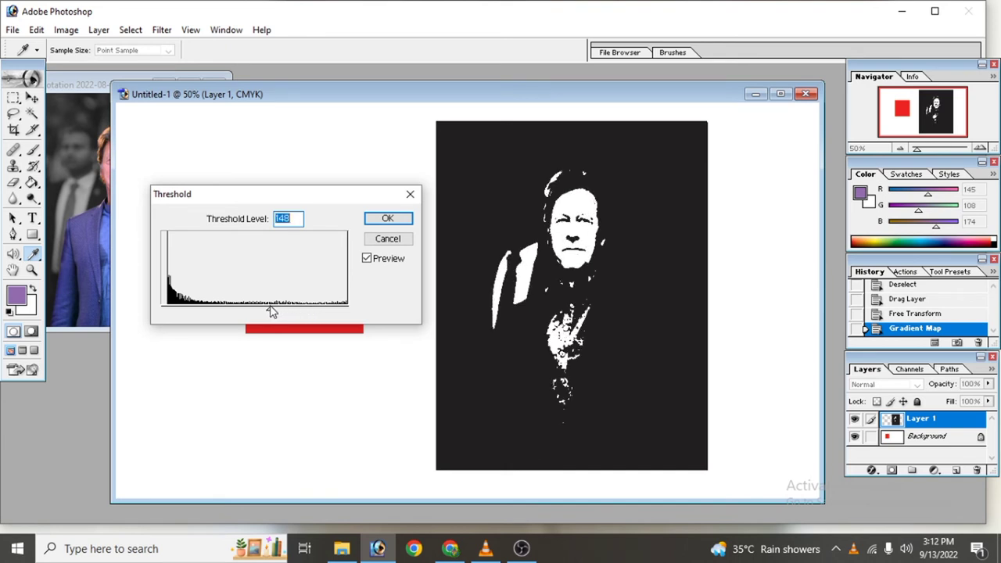
pyautogui.moveTo(269, 313); pyautogui.dragTo(249, 311)
pyautogui.click(387, 222)
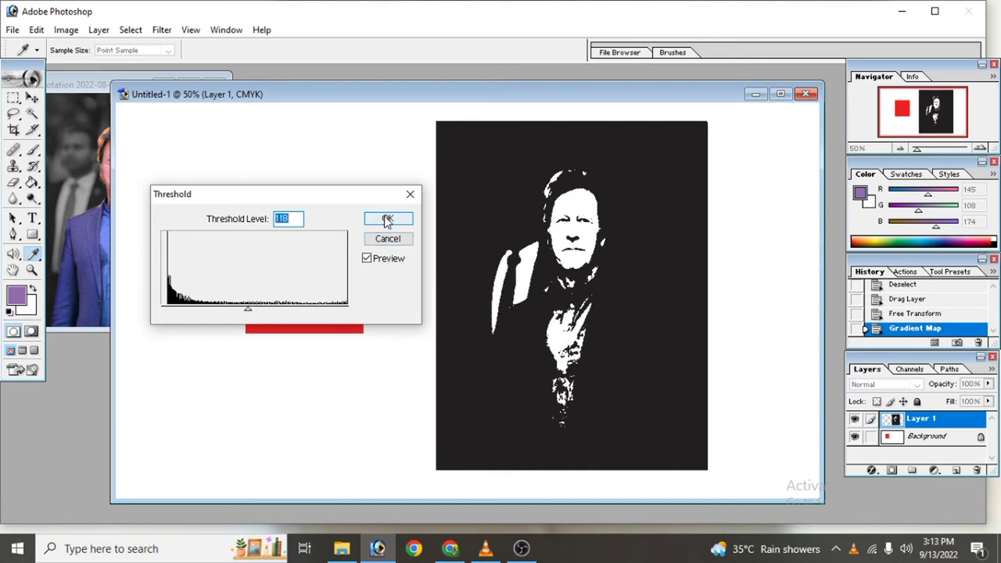
pyautogui.click(63, 33)
pyautogui.moveTo(99, 68)
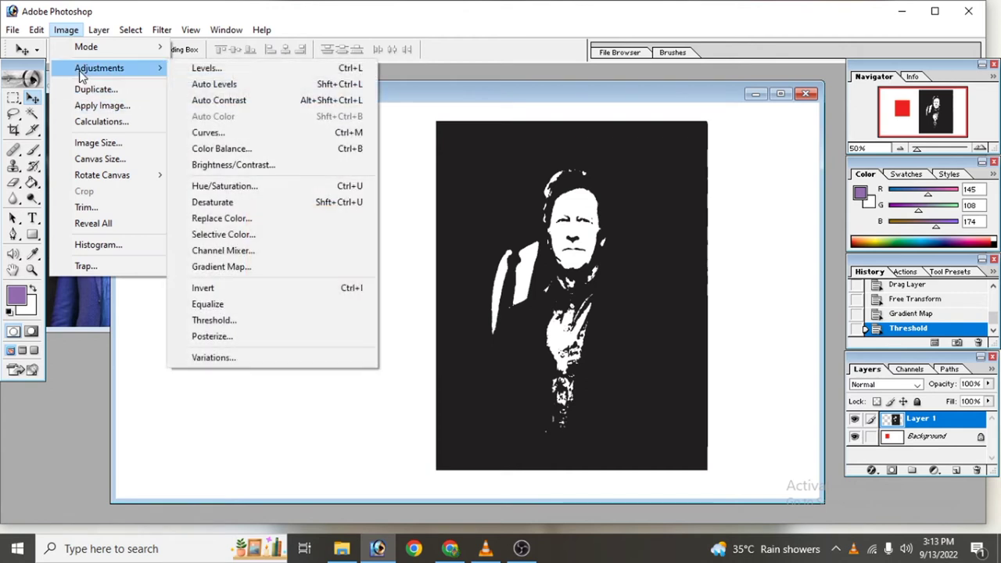
# Try Posterize on the portrait and cancel it without changes.
pyautogui.click(235, 341)
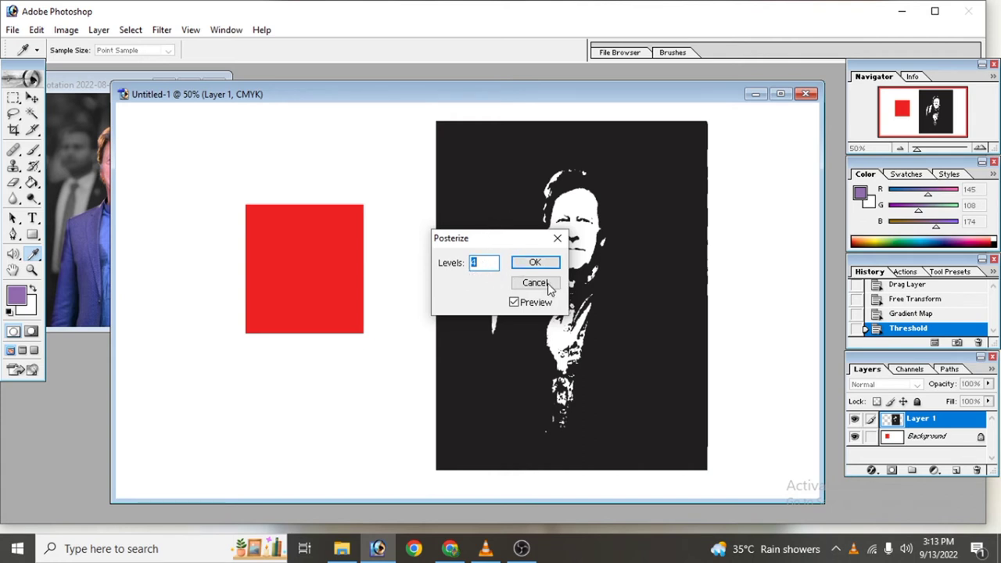
pyautogui.click(559, 239)
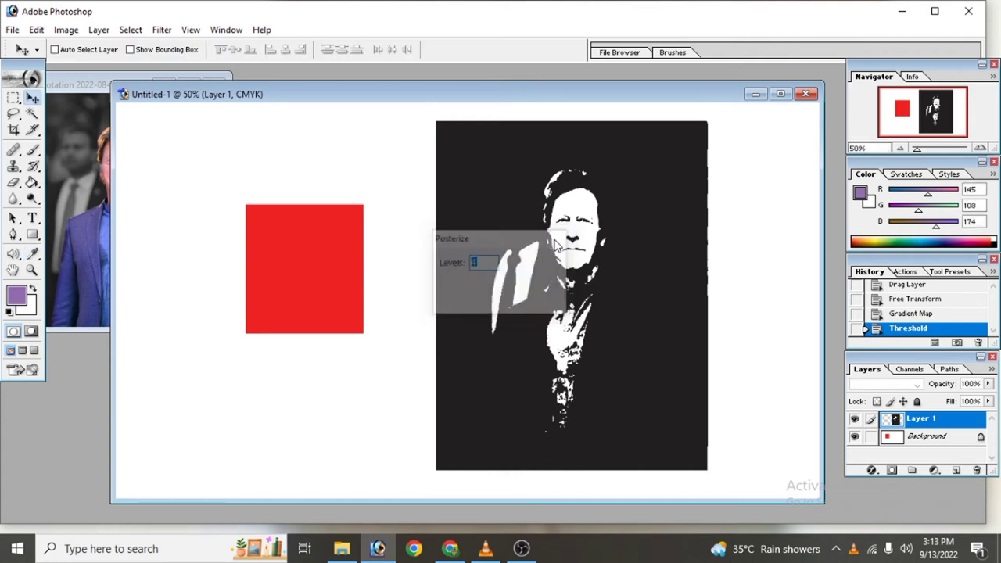
pyautogui.click(63, 31)
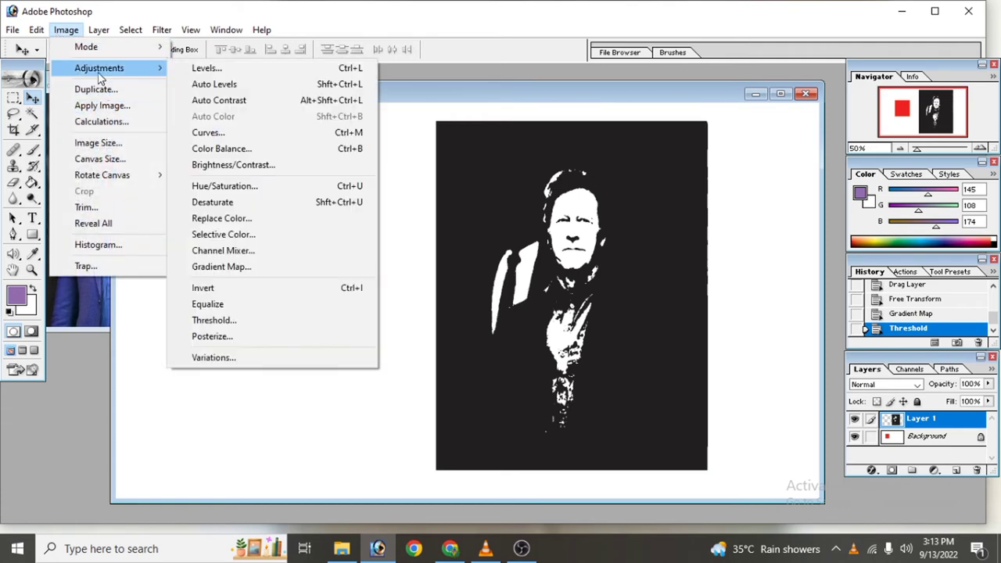
pyautogui.moveTo(99, 68)
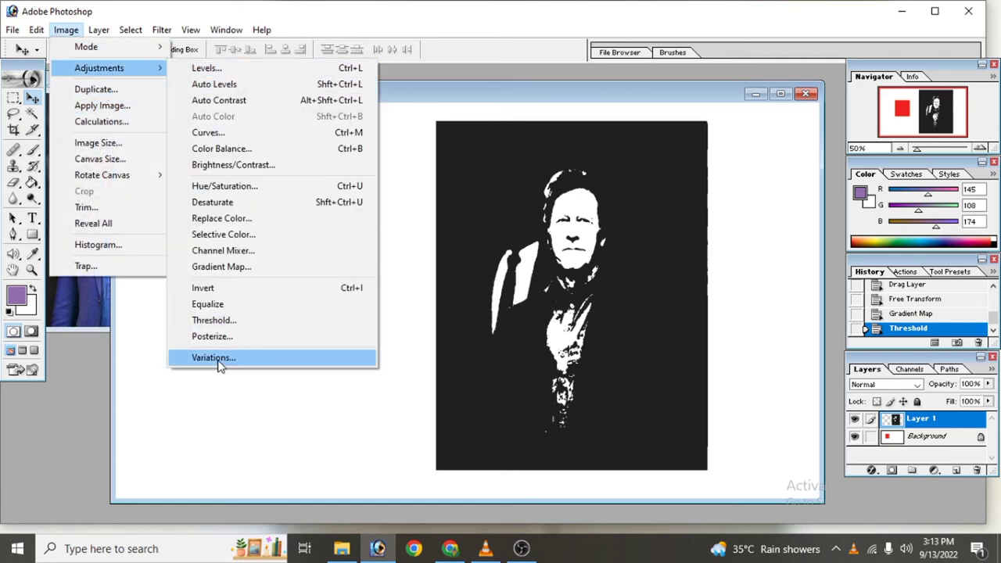
# Apply Variations after previewing More Red and More Cyan, keeping the Original.
pyautogui.click(213, 358)
pyautogui.moveTo(528, 14); pyautogui.dragTo(255, 6)
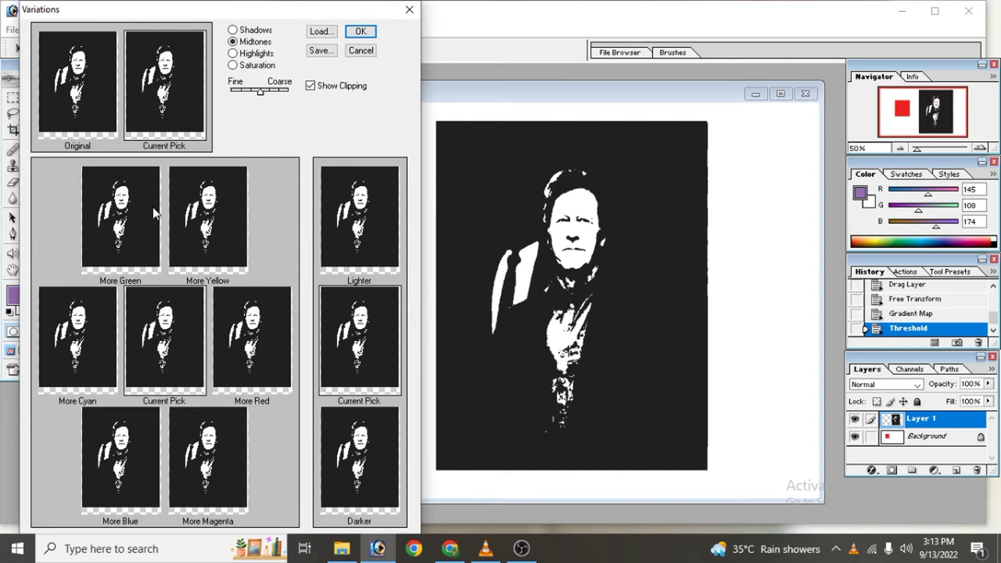
pyautogui.click(267, 336)
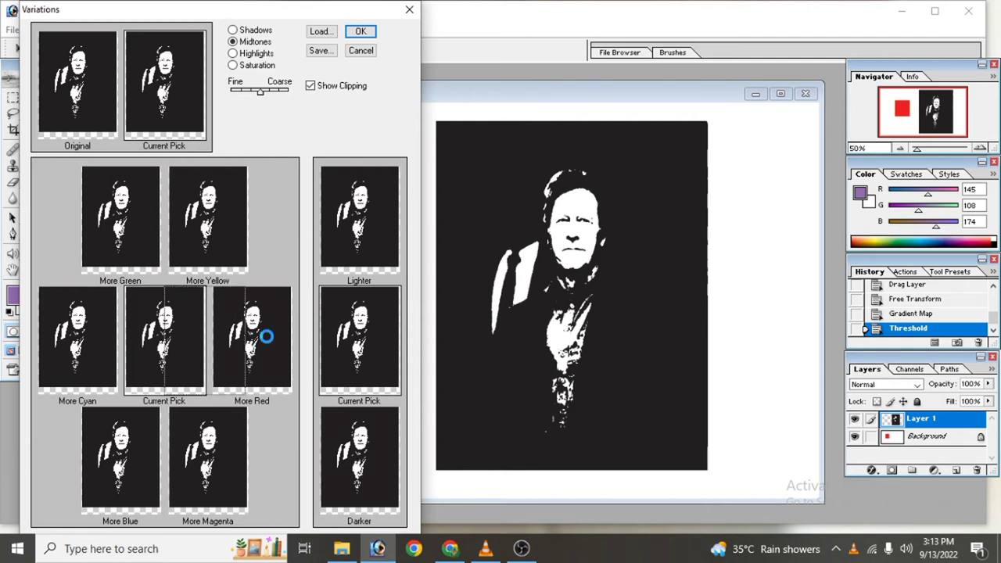
pyautogui.click(105, 312)
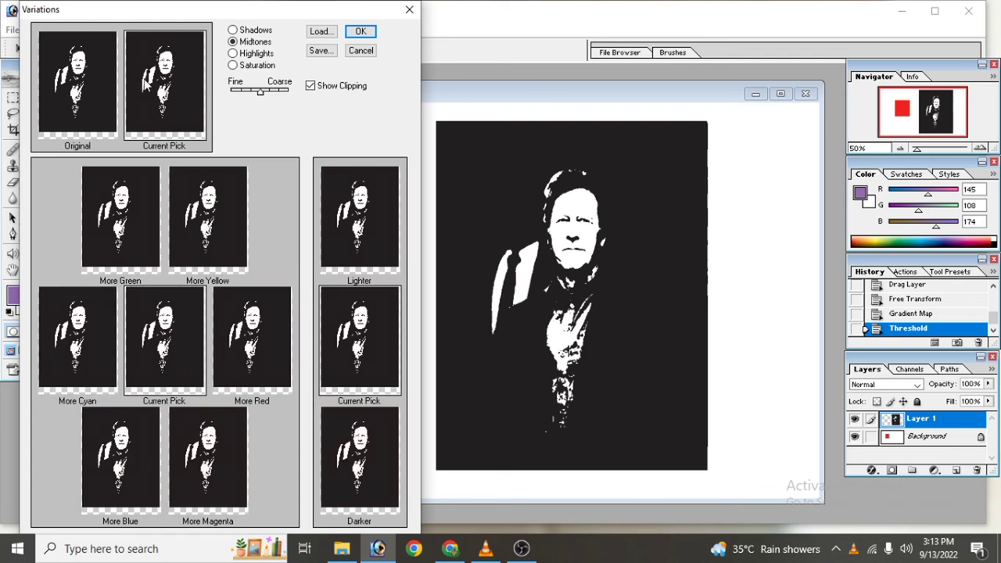
pyautogui.click(73, 79)
pyautogui.click(360, 32)
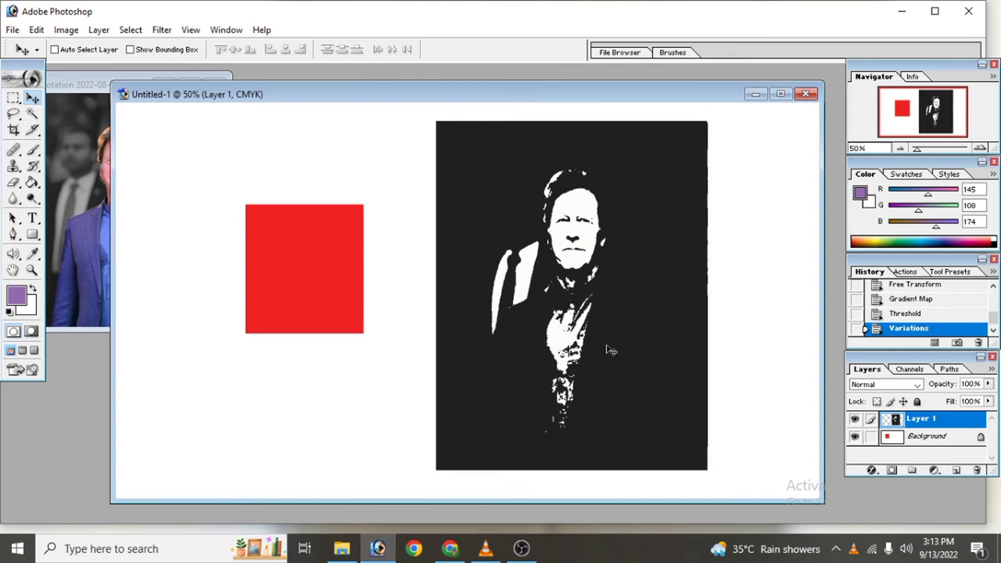
pyautogui.click(65, 29)
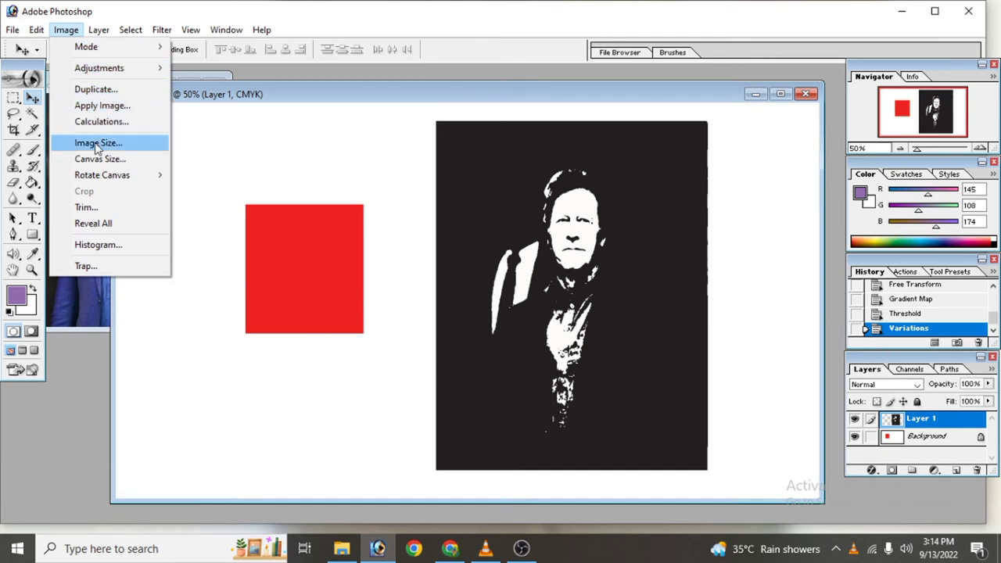
pyautogui.click(94, 89)
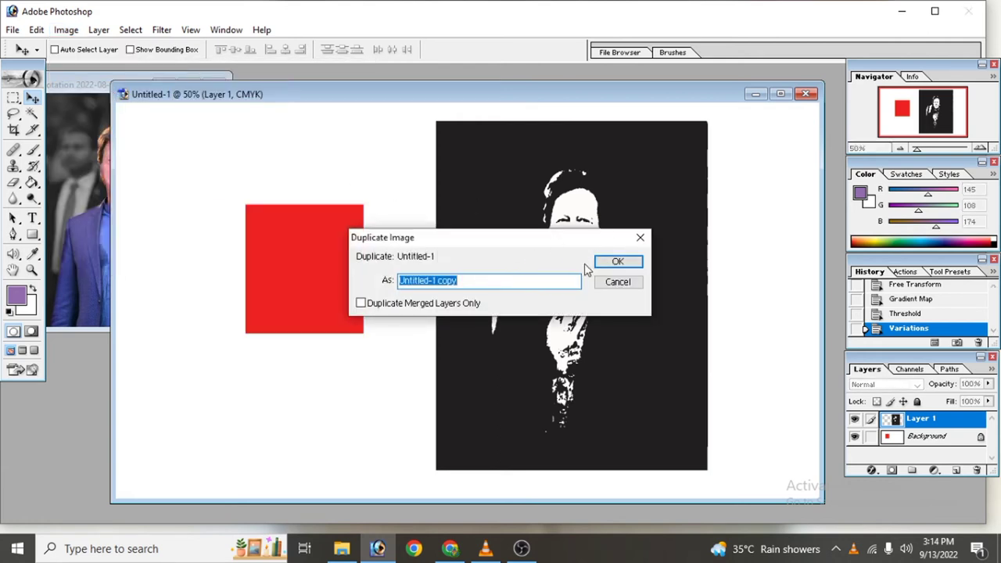
pyautogui.click(610, 260)
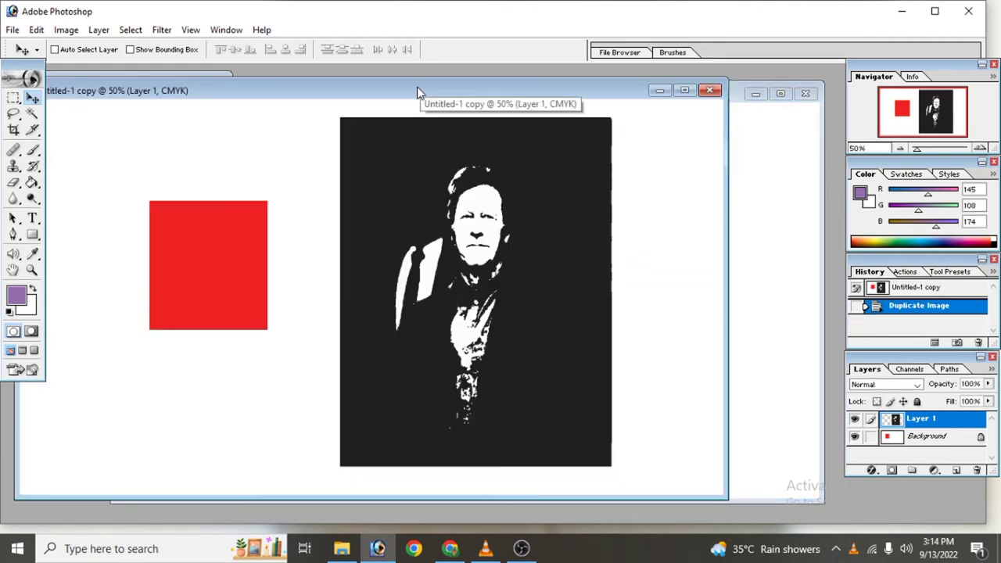
pyautogui.moveTo(419, 90)
pyautogui.mouseDown()
pyautogui.moveTo(452, 470)
pyautogui.moveTo(496, 96)
pyautogui.mouseUp()
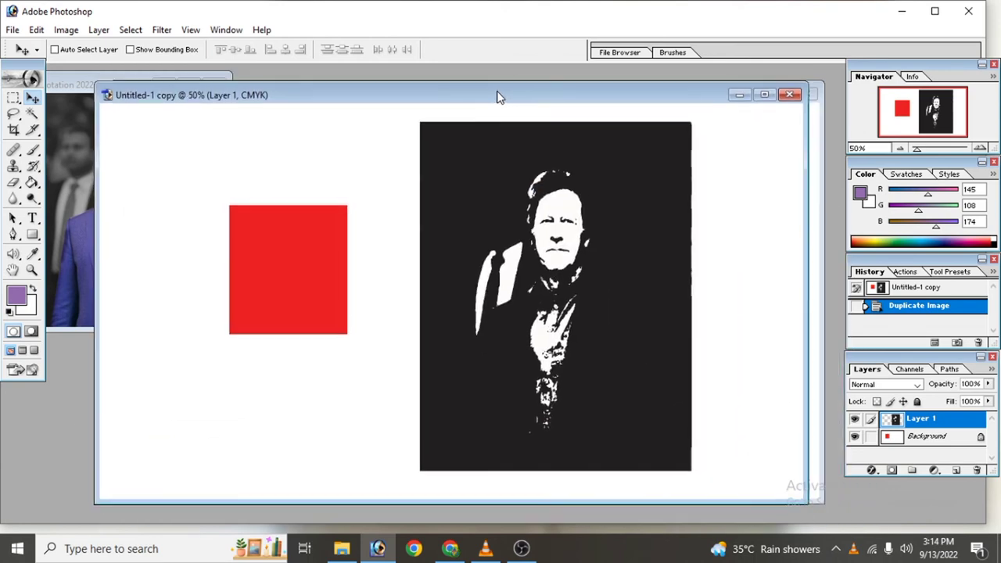
pyautogui.click(789, 94)
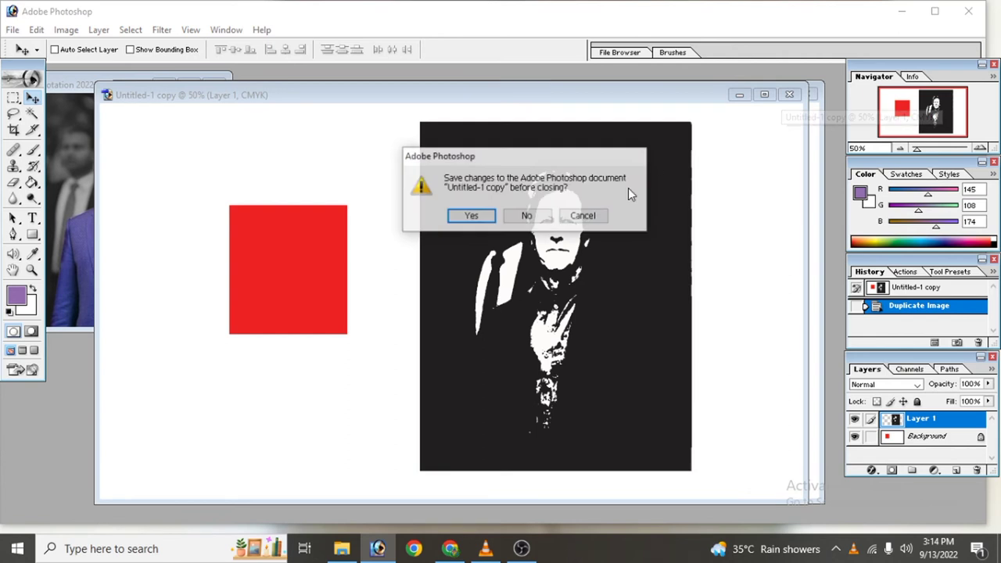
pyautogui.click(525, 220)
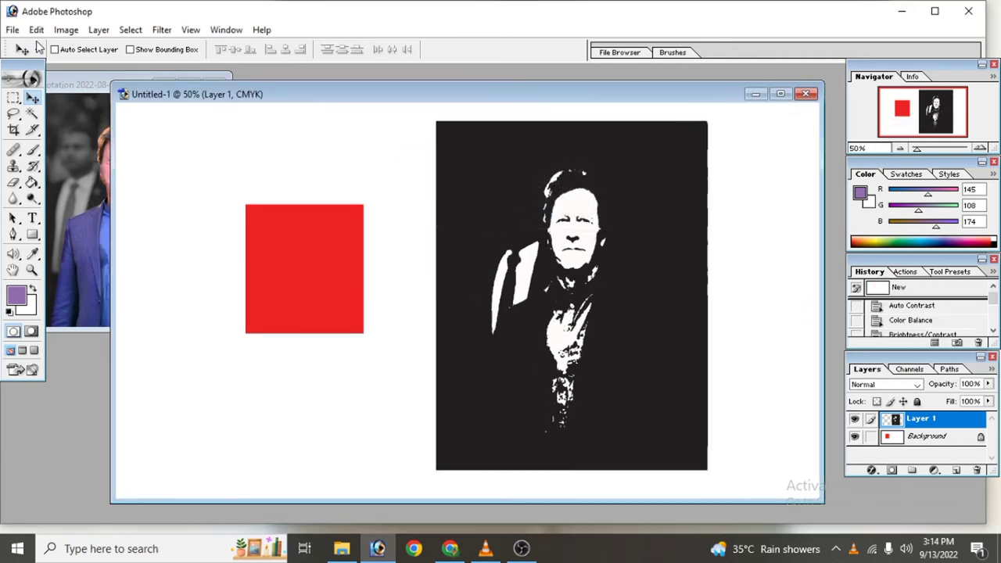
pyautogui.click(66, 30)
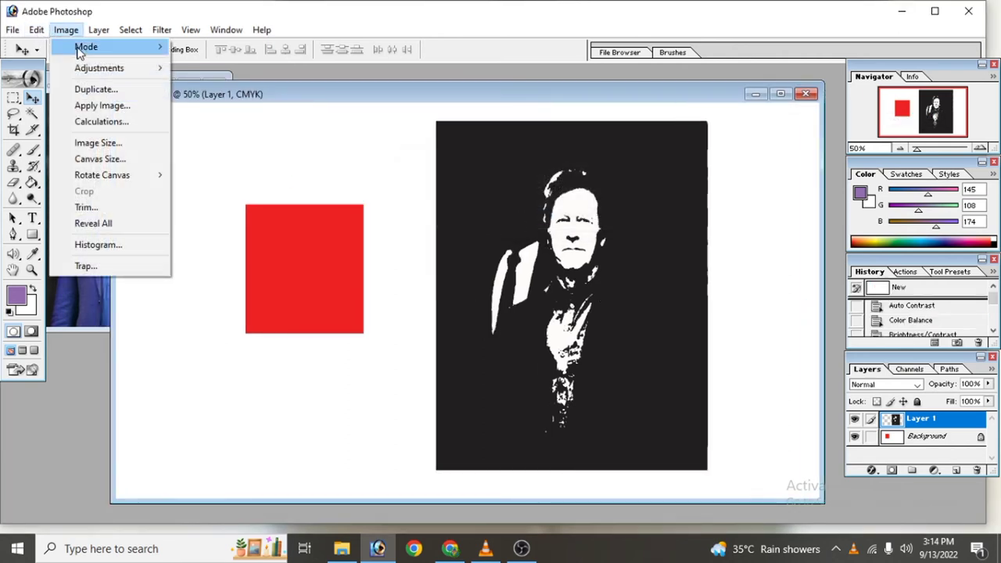
# Apply the merged Untitled-1 CMYK image onto Layer 1 using Multiply at 100% opacity.
pyautogui.click(112, 108)
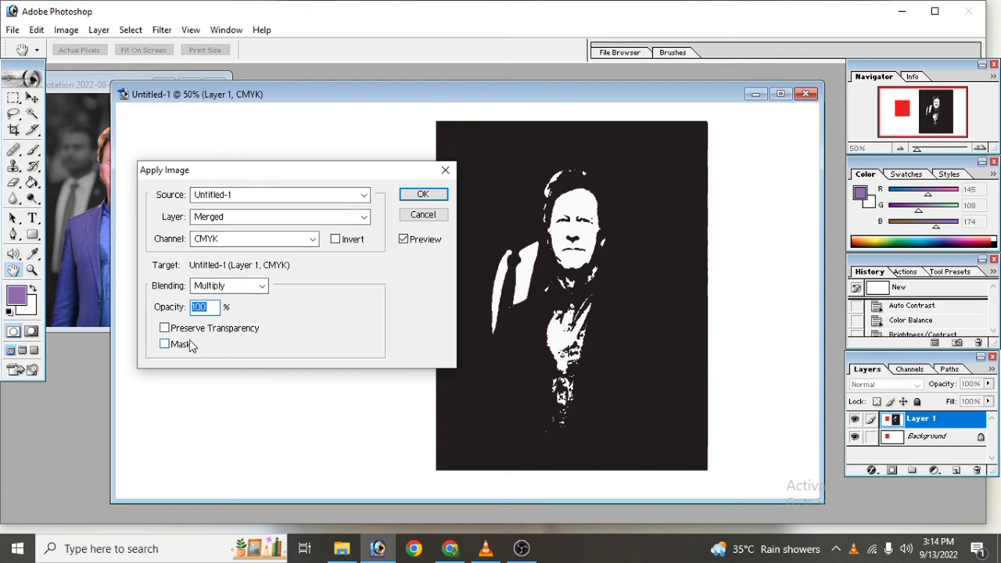
pyautogui.click(418, 200)
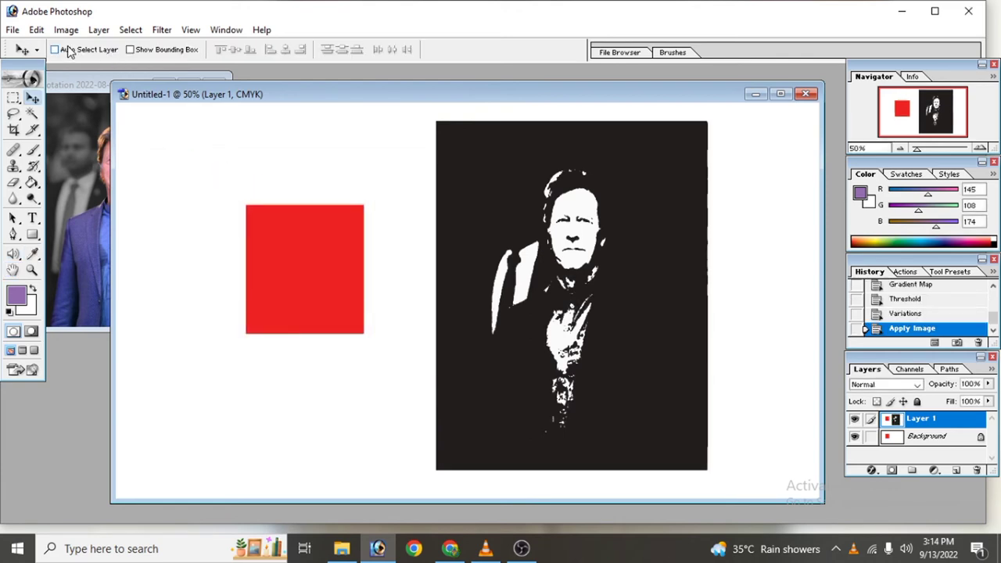
pyautogui.click(66, 32)
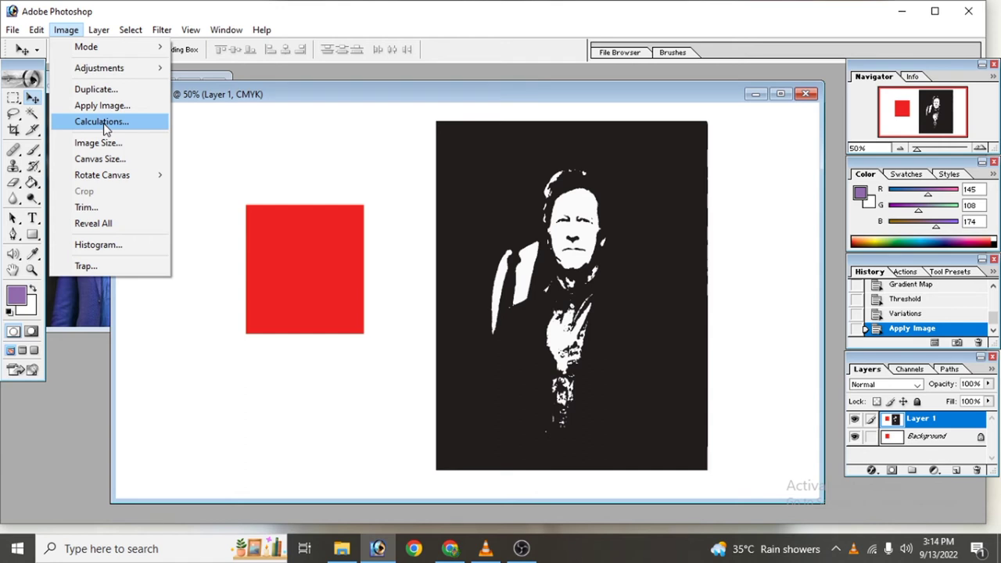
pyautogui.click(104, 125)
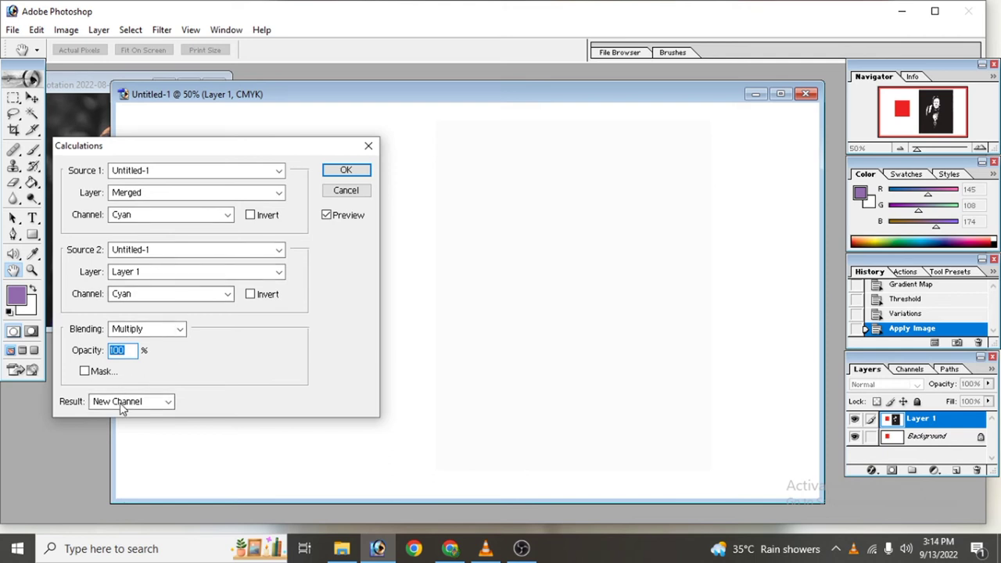
pyautogui.click(169, 402)
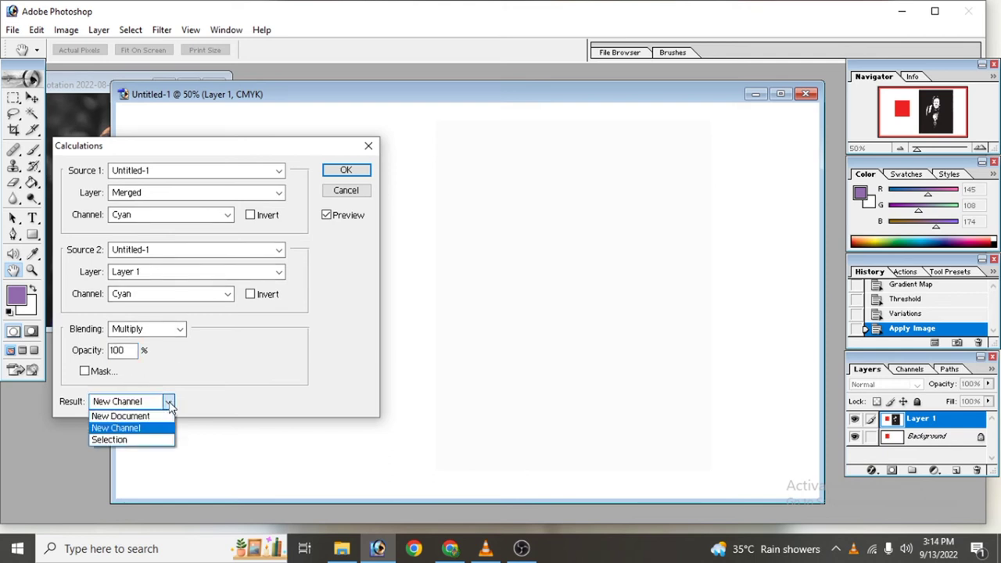
pyautogui.click(166, 403)
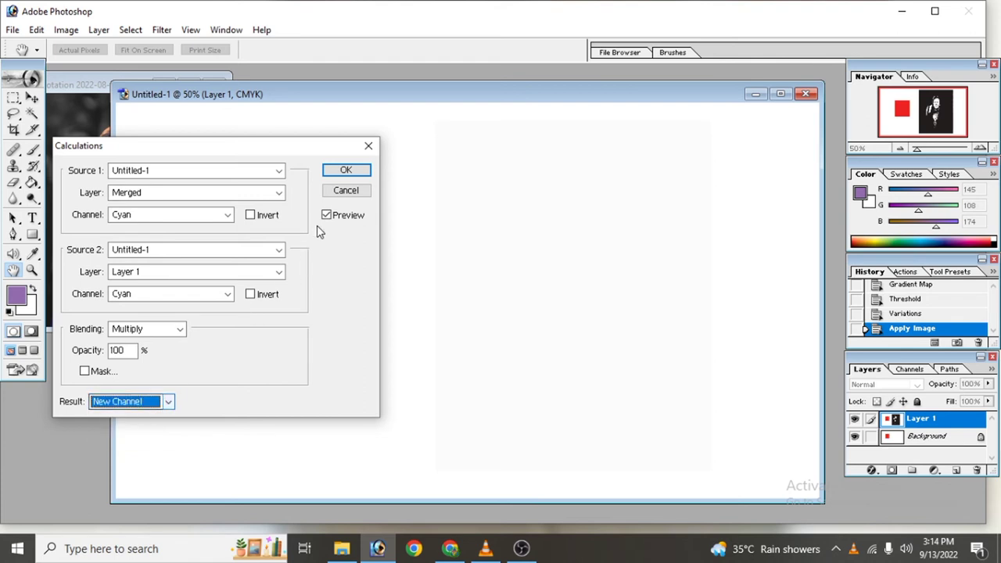
pyautogui.click(344, 172)
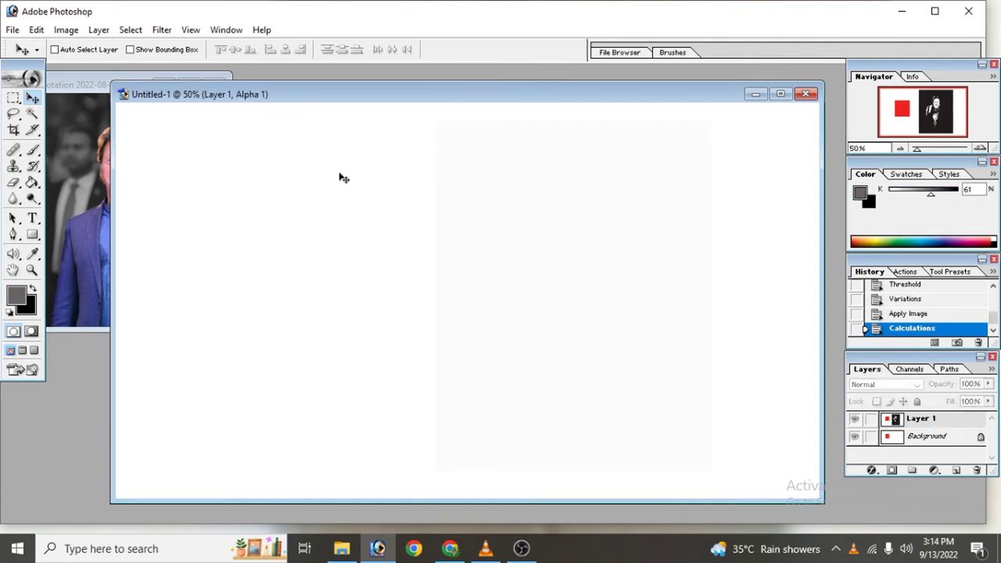
pyautogui.hotkey('ctrl', 'z')
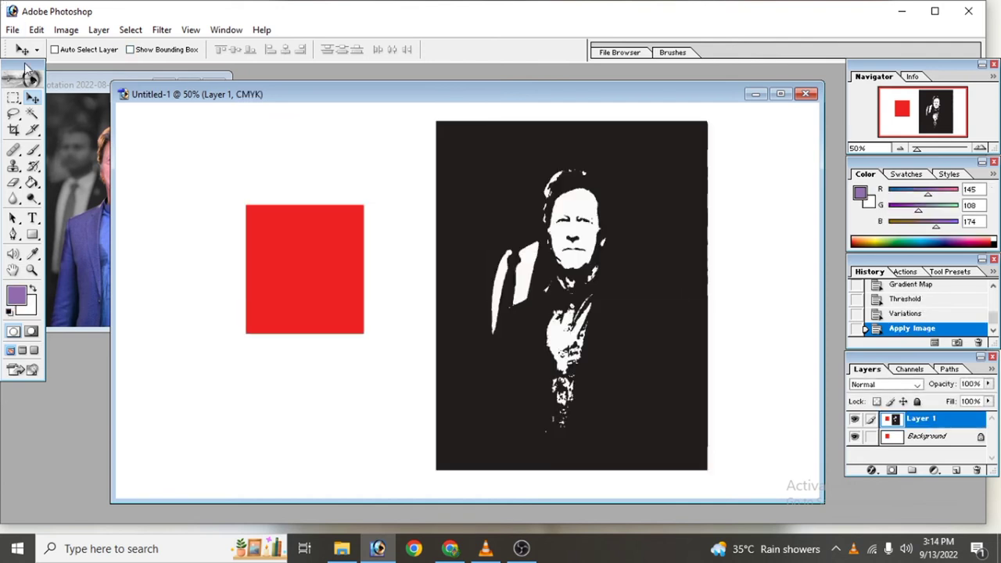
# Open the Trim dialog, based on Bottom Right Pixel Color, trimming all four sides.
pyautogui.click(65, 33)
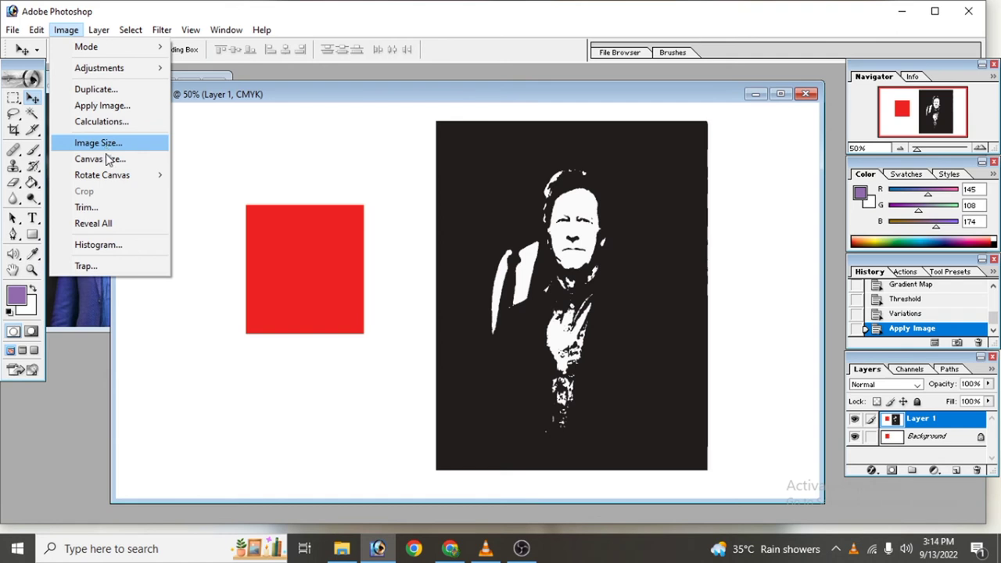
pyautogui.click(86, 208)
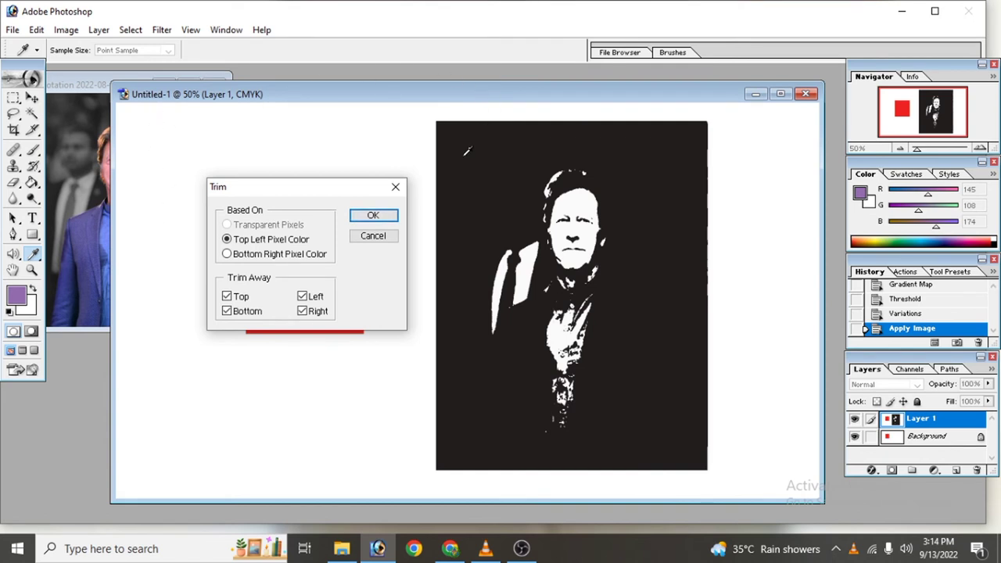
# Trim the collage's borders by top-left, then bottom-right pixel colour.
pyautogui.click(373, 215)
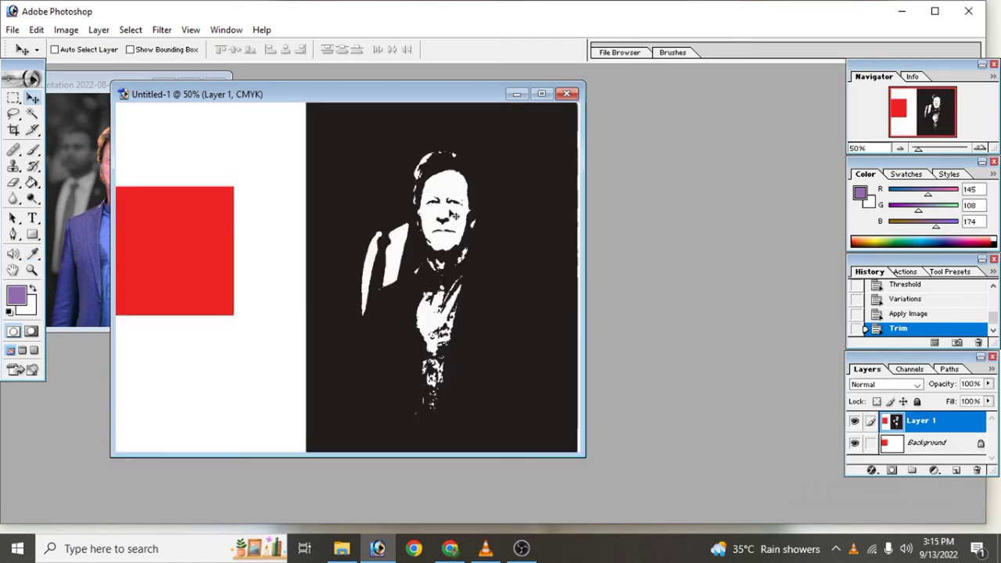
pyautogui.click(64, 29)
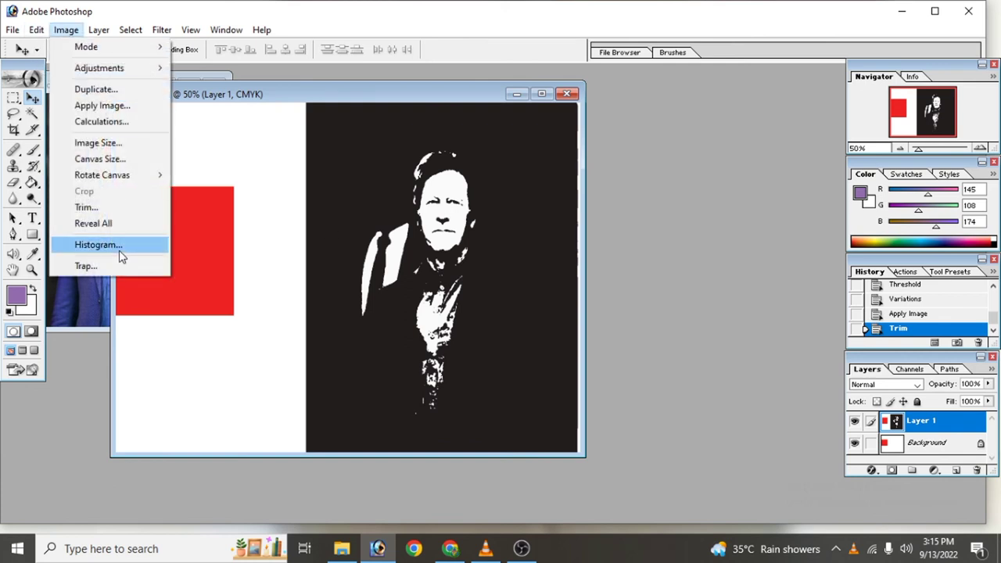
pyautogui.click(102, 210)
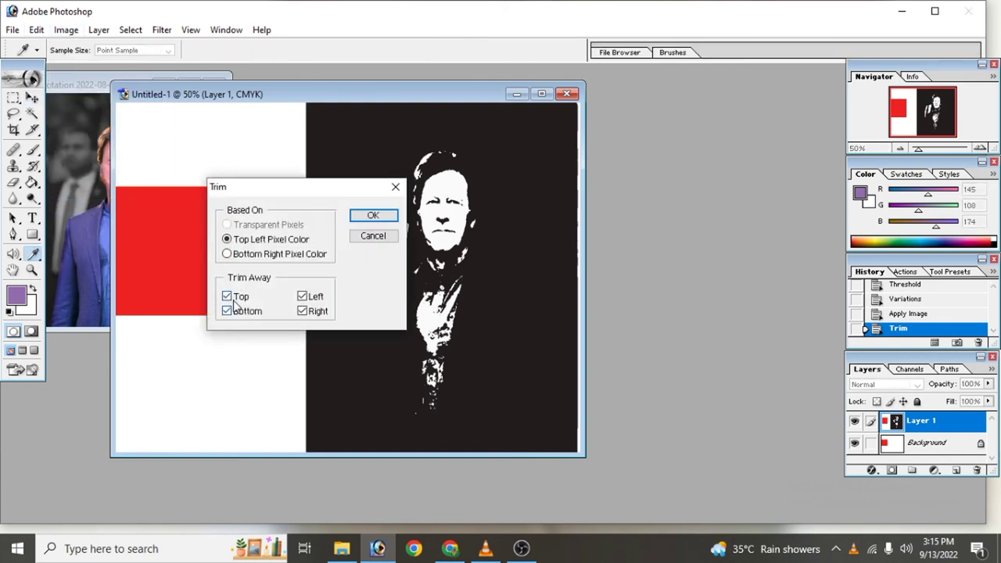
pyautogui.click(228, 254)
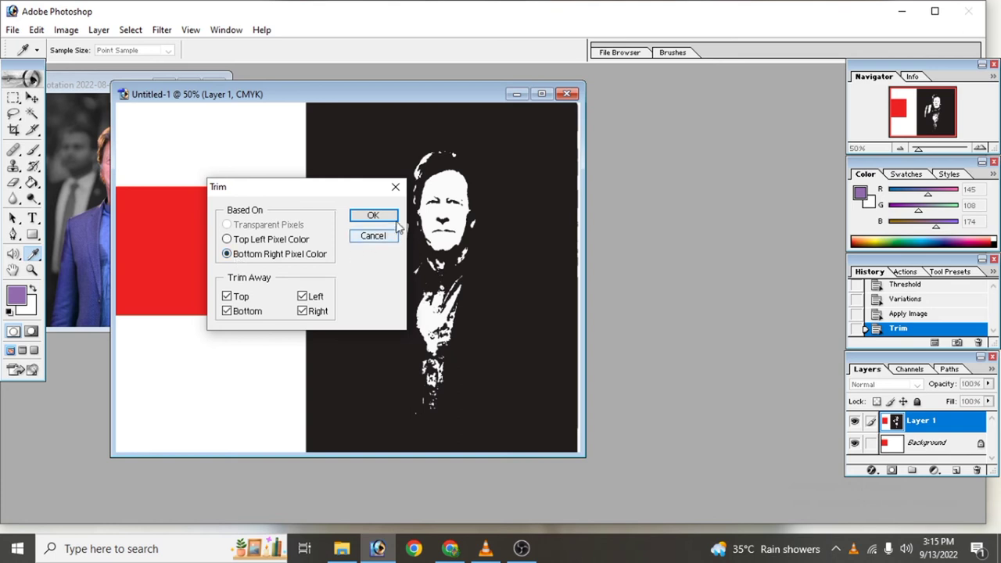
pyautogui.click(373, 215)
# Return to the Move tool after briefly checking the Image menu.
pyautogui.press('v')
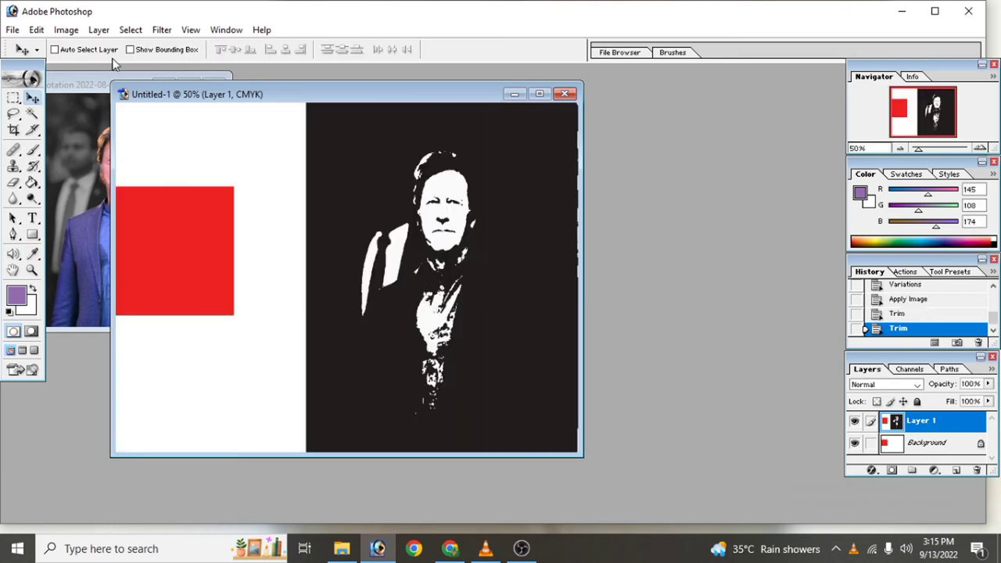
pyautogui.click(13, 98)
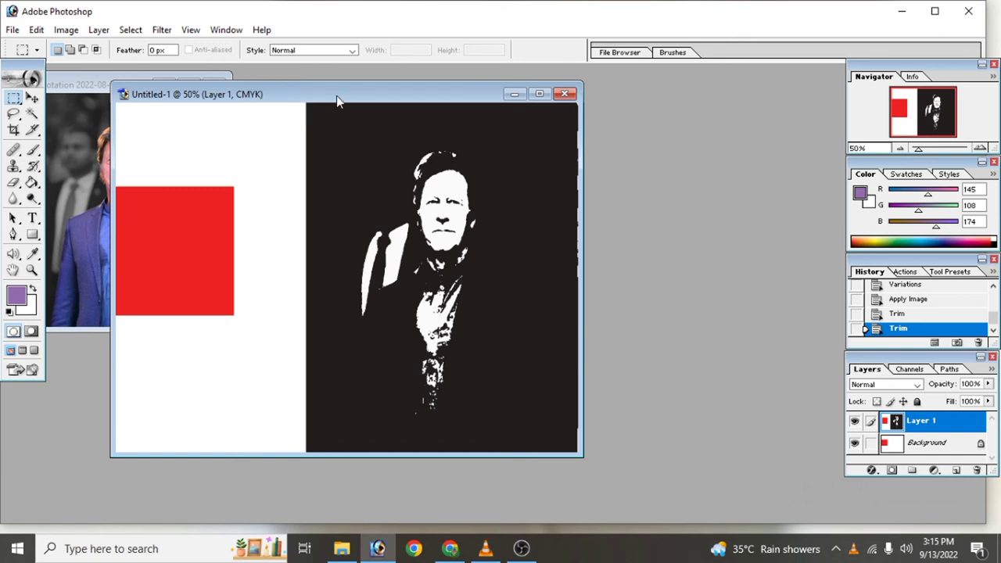
pyautogui.click(66, 30)
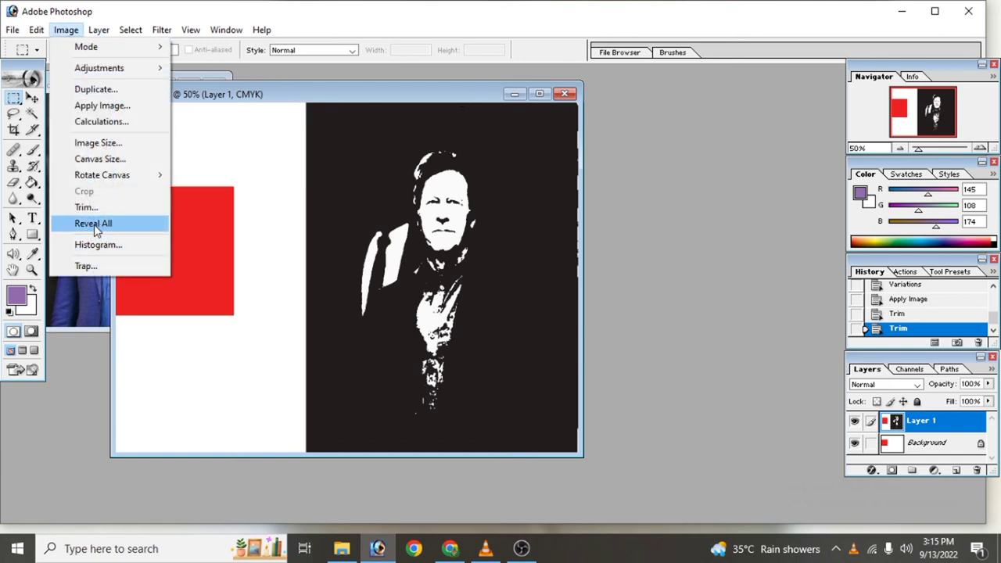
pyautogui.click(179, 308)
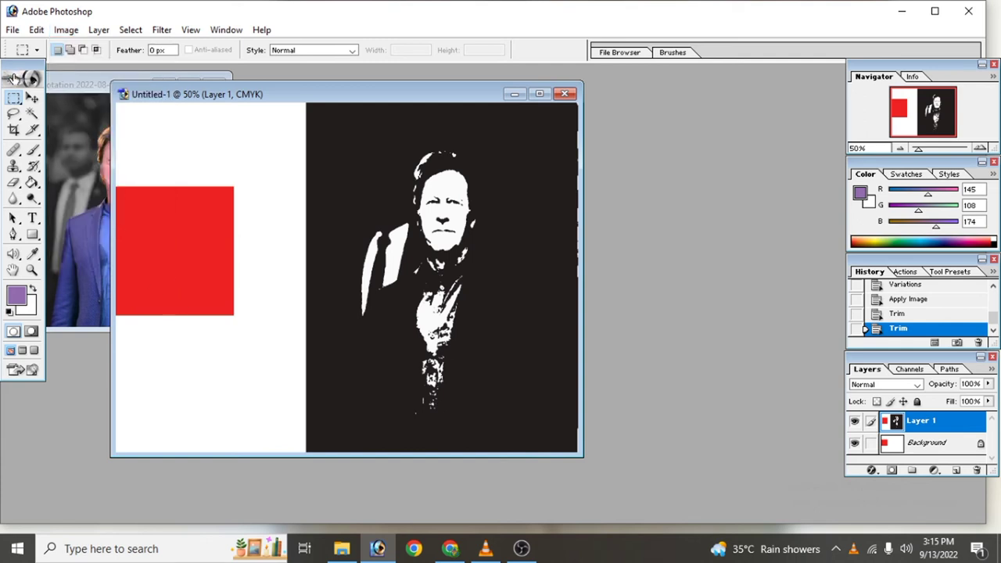
pyautogui.click(32, 97)
# Copy the colour photo in as Layer 2, shift Layer 1 down, and Alt-drag a duplicate of Layer 2.
pyautogui.click(76, 166)
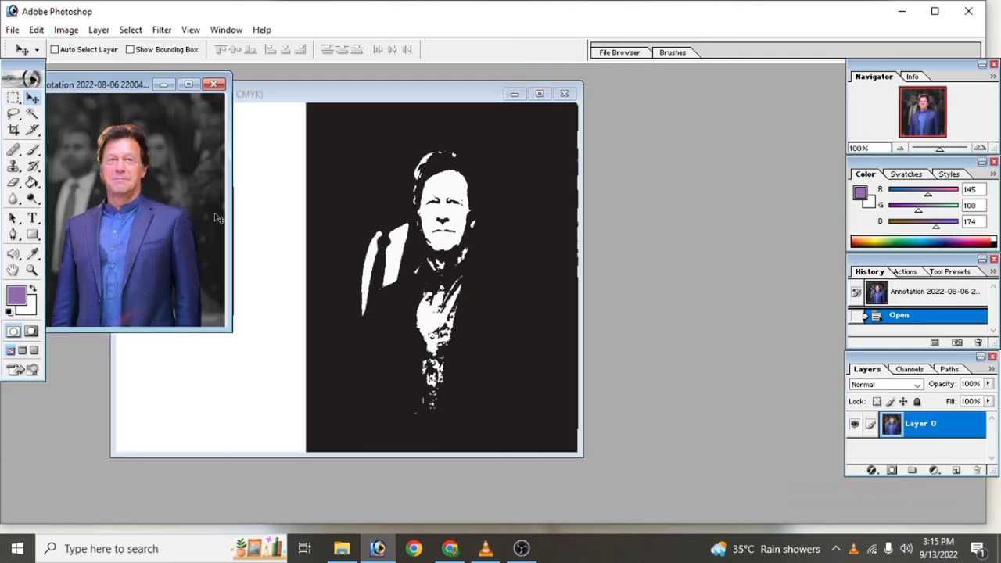
pyautogui.moveTo(218, 226); pyautogui.dragTo(262, 263)
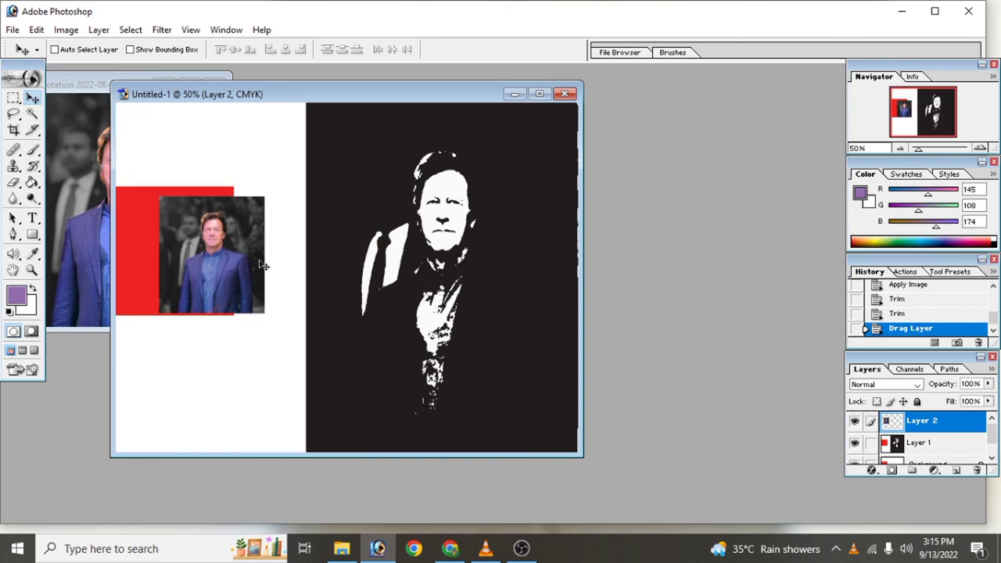
pyautogui.keyDown('ctrl'); pyautogui.click(134, 207); pyautogui.keyUp('ctrl')
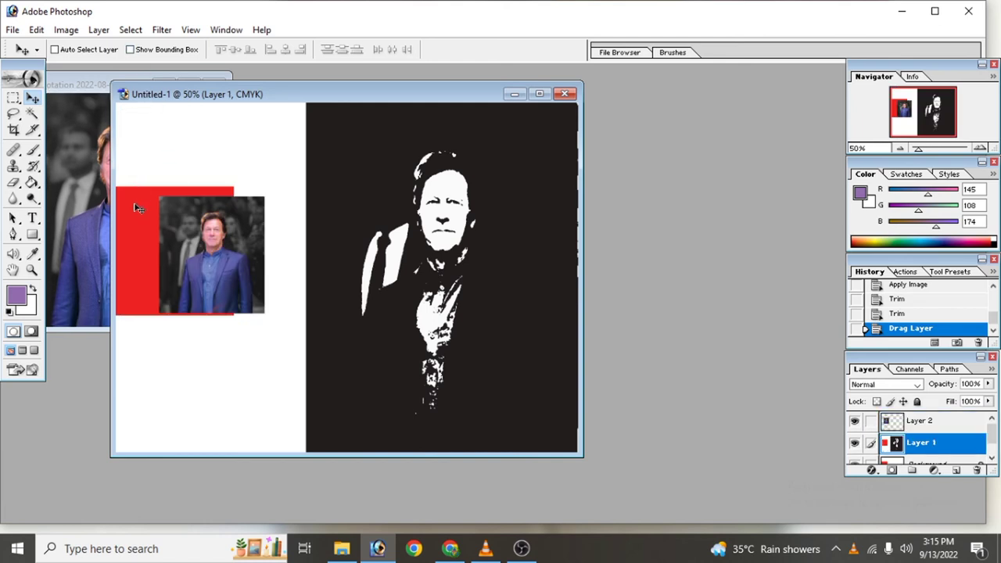
pyautogui.moveTo(137, 208); pyautogui.dragTo(137, 222)
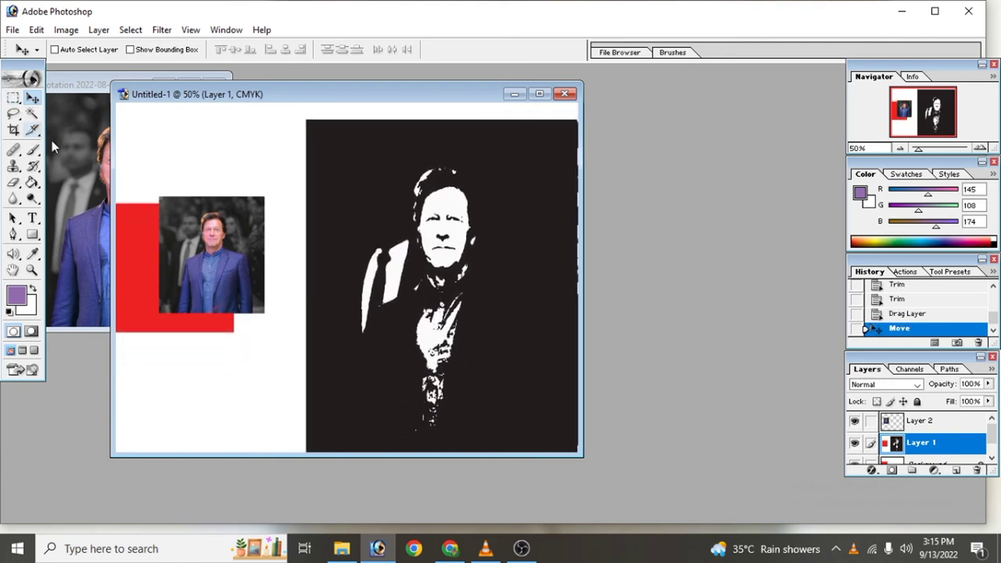
pyautogui.keyDown('ctrl'); pyautogui.click(204, 267); pyautogui.keyUp('ctrl')
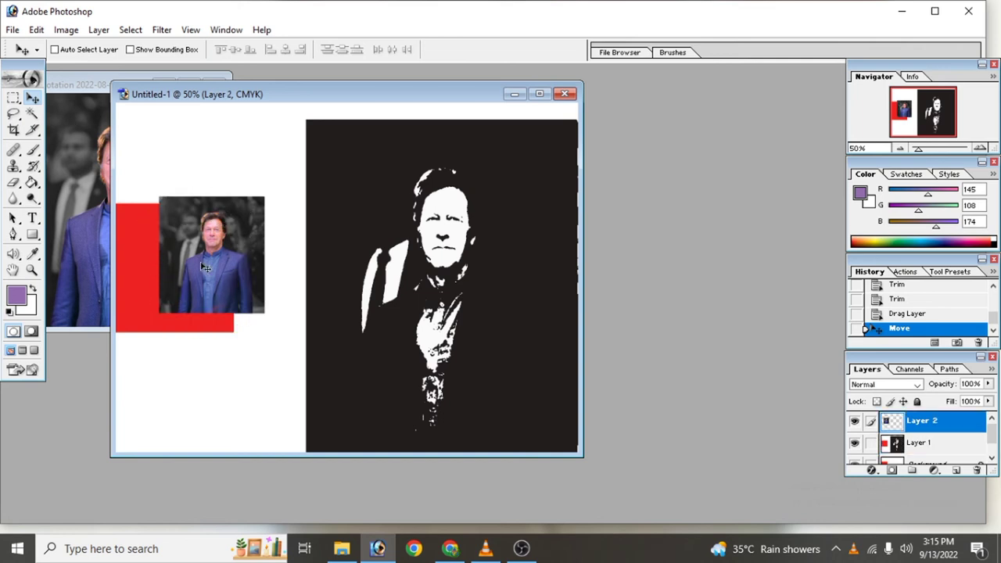
pyautogui.moveTo(202, 266)
pyautogui.mouseDown()
pyautogui.moveTo(218, 206)
pyautogui.moveTo(181, 147)
pyautogui.moveTo(303, 73)
pyautogui.moveTo(335, 73)
pyautogui.moveTo(173, 161)
pyautogui.moveTo(101, 153)
pyautogui.mouseUp()
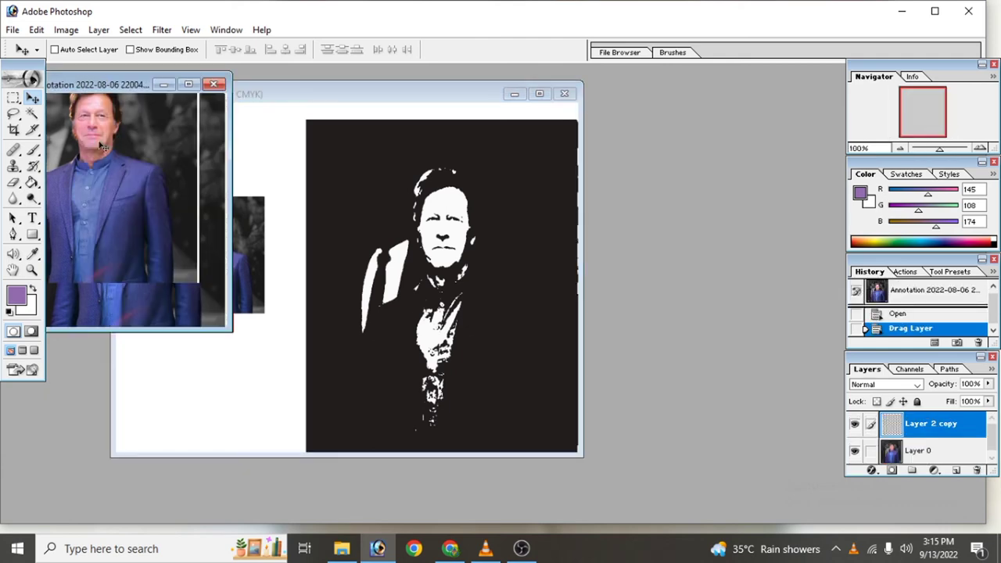
# Close the source photo without saving; move photo copies to the left edge and top-left corner.
pyautogui.click(214, 90)
pyautogui.click(522, 215)
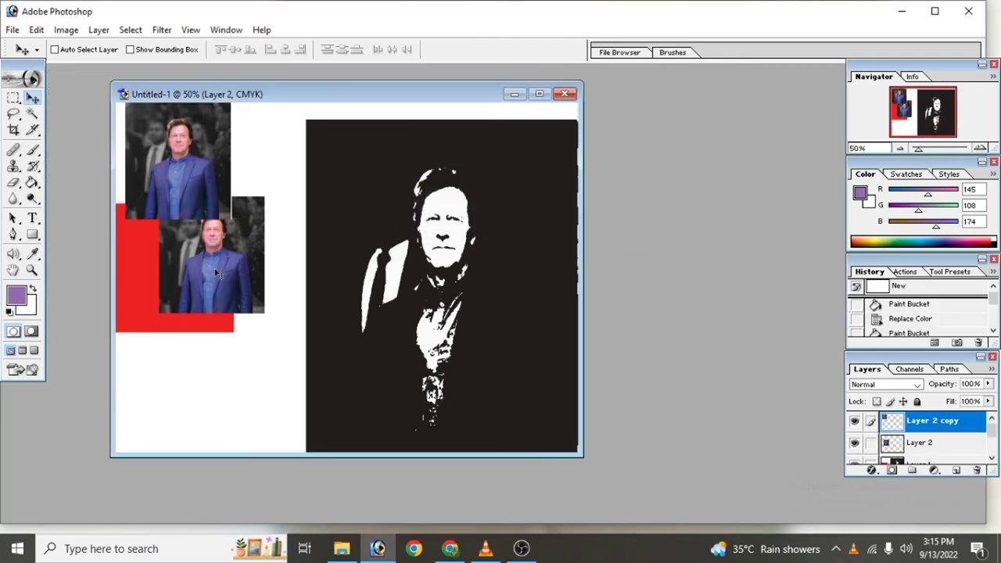
pyautogui.keyDown('ctrl'); pyautogui.click(207, 214); pyautogui.keyUp('ctrl')
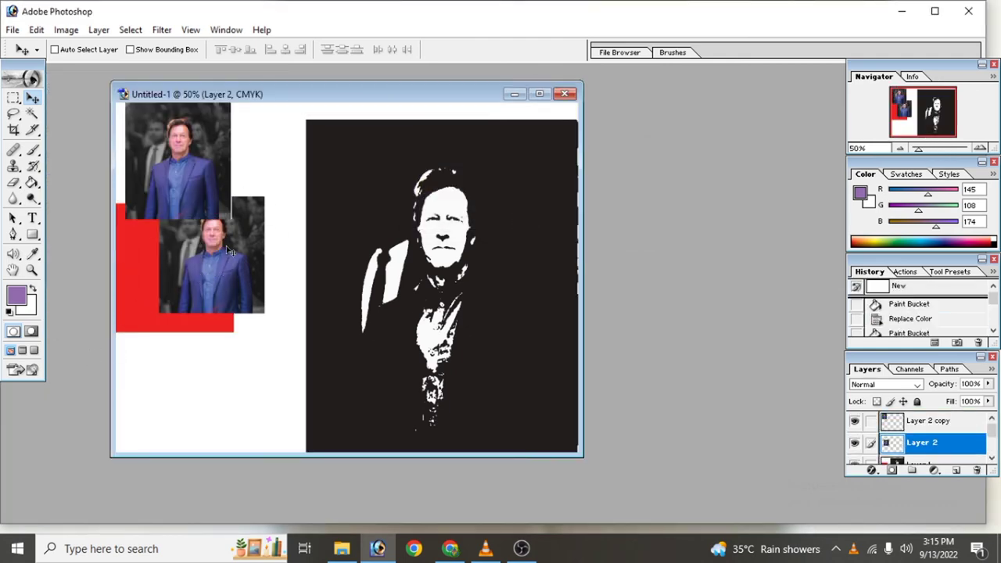
pyautogui.moveTo(225, 251); pyautogui.dragTo(142, 338)
pyautogui.keyDown('ctrl'); pyautogui.click(194, 129); pyautogui.keyUp('ctrl')
pyautogui.moveTo(194, 129)
pyautogui.mouseDown()
pyautogui.moveTo(189, 149)
pyautogui.moveTo(169, 153)
pyautogui.mouseUp()
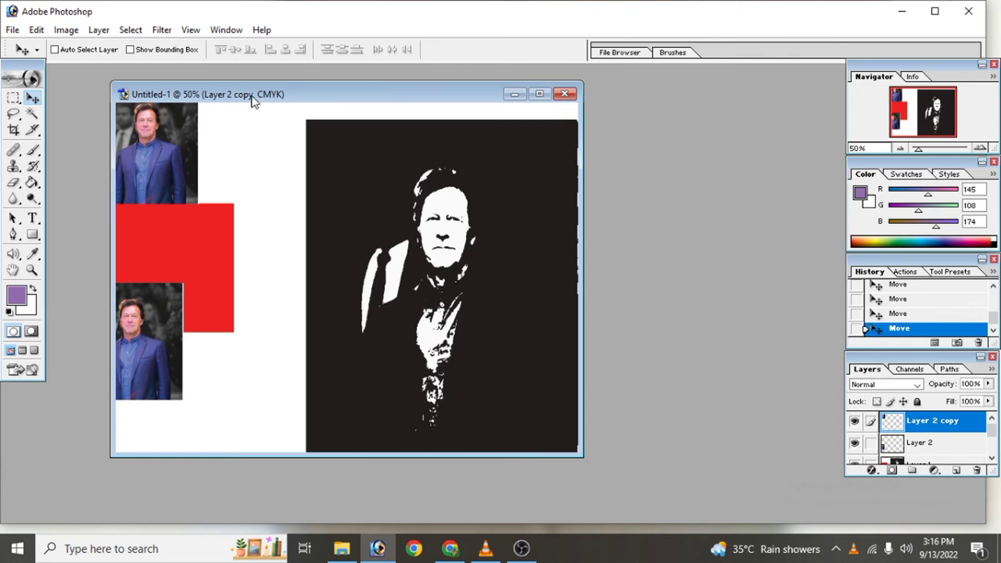
# Place more photo copies at top centre, bottom, bottom right and along the right edge.
pyautogui.moveTo(256, 113)
pyautogui.mouseDown()
pyautogui.moveTo(288, 132)
pyautogui.moveTo(277, 133)
pyautogui.mouseUp()
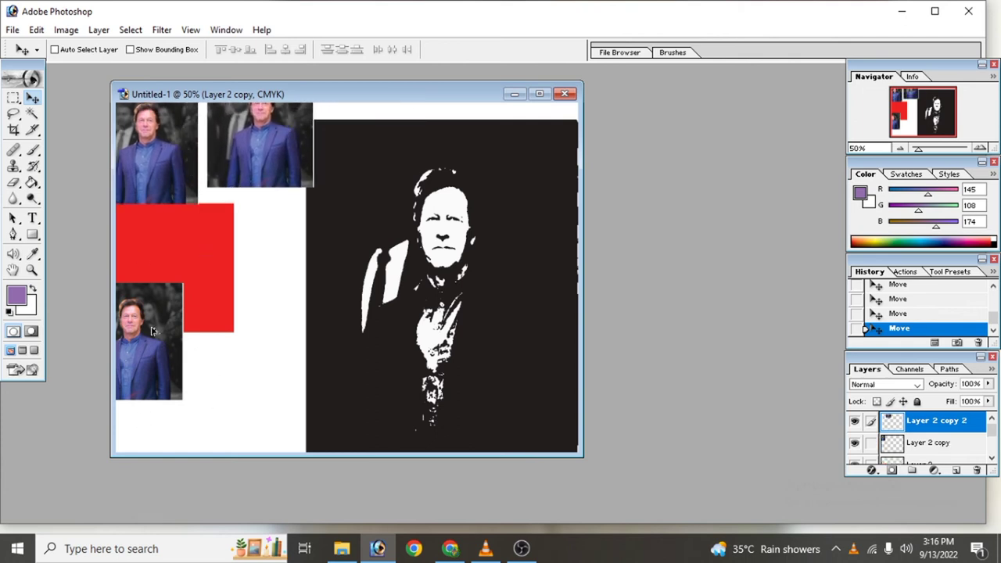
pyautogui.moveTo(153, 331)
pyautogui.mouseDown()
pyautogui.moveTo(226, 452)
pyautogui.moveTo(231, 360)
pyautogui.moveTo(388, 430)
pyautogui.mouseUp()
pyautogui.moveTo(149, 336)
pyautogui.mouseDown()
pyautogui.moveTo(310, 268)
pyautogui.moveTo(350, 157)
pyautogui.moveTo(460, 139)
pyautogui.mouseUp()
pyautogui.moveTo(490, 106)
pyautogui.mouseDown()
pyautogui.moveTo(578, 471)
pyautogui.moveTo(495, 134)
pyautogui.mouseUp()
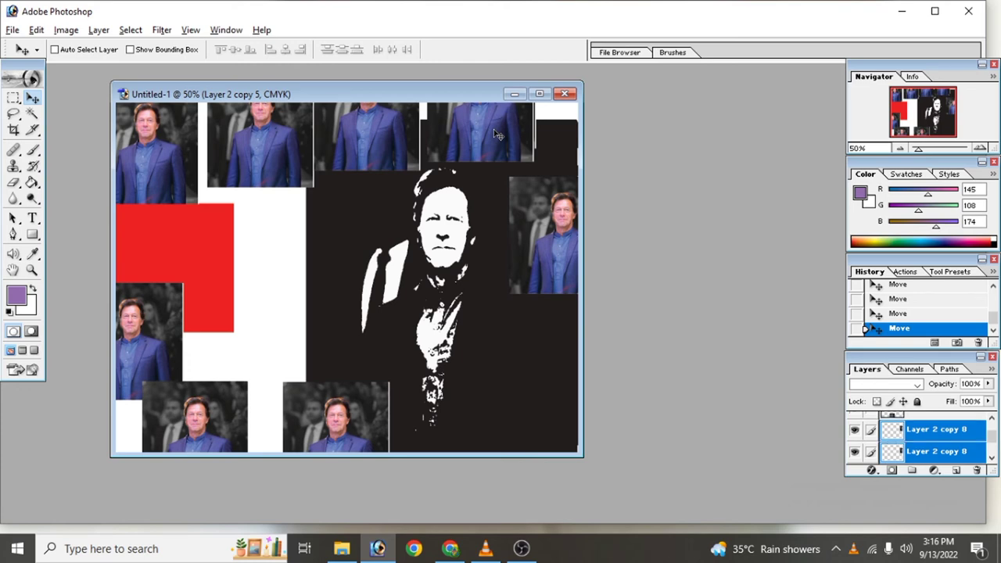
pyautogui.moveTo(493, 135)
pyautogui.mouseDown()
pyautogui.moveTo(548, 373)
pyautogui.moveTo(574, 423)
pyautogui.moveTo(524, 131)
pyautogui.mouseUp()
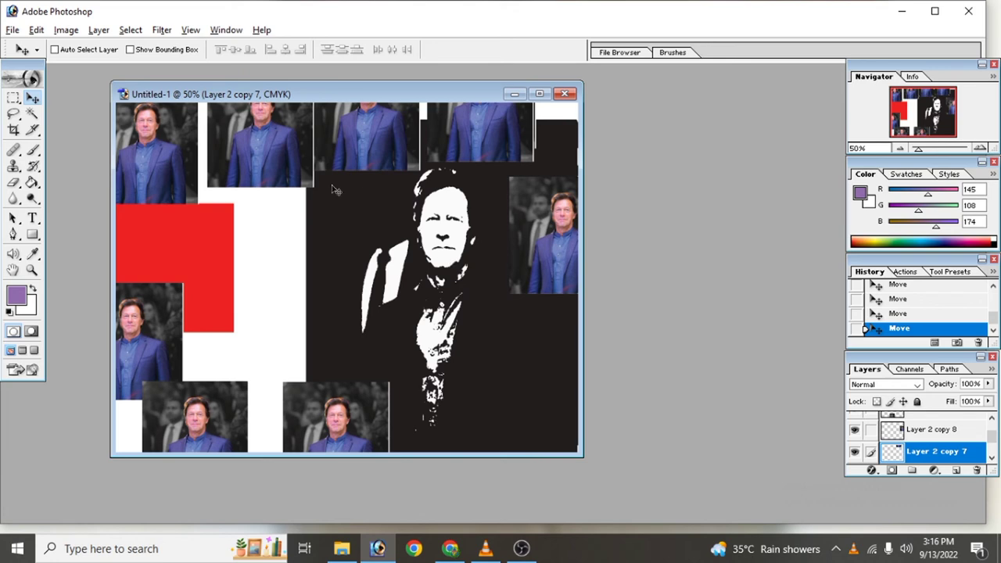
pyautogui.click(65, 32)
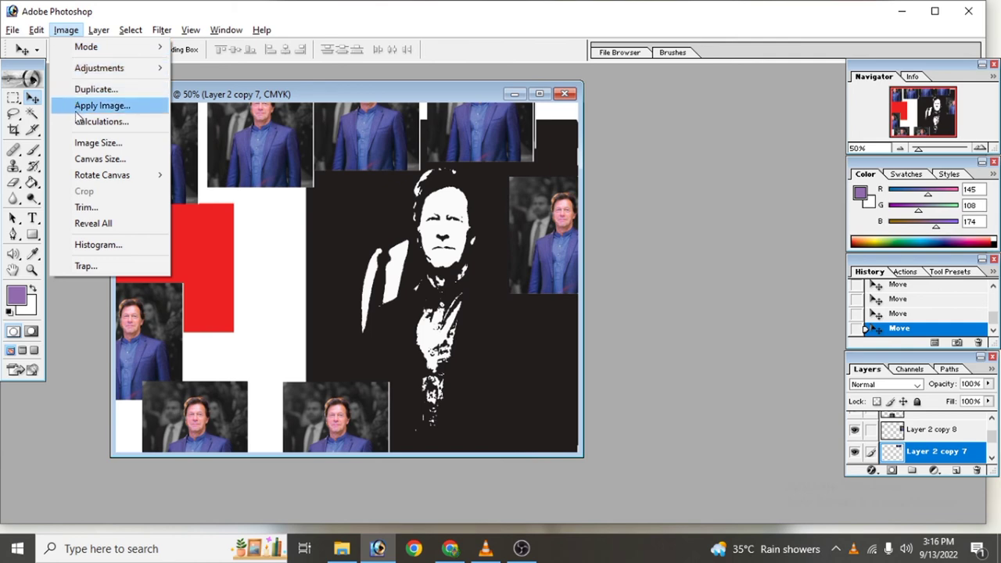
pyautogui.click(93, 224)
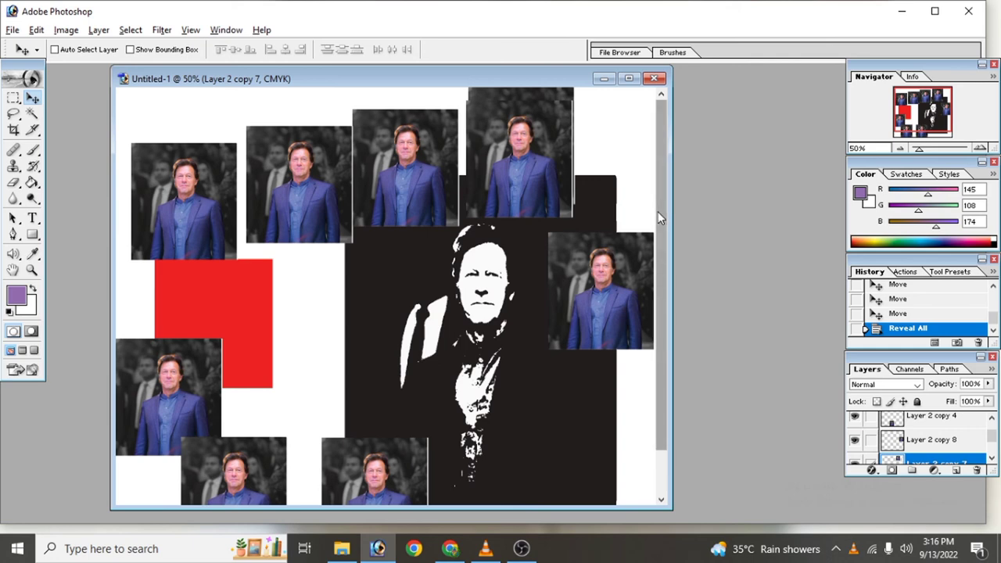
pyautogui.moveTo(657, 211); pyautogui.dragTo(672, 315)
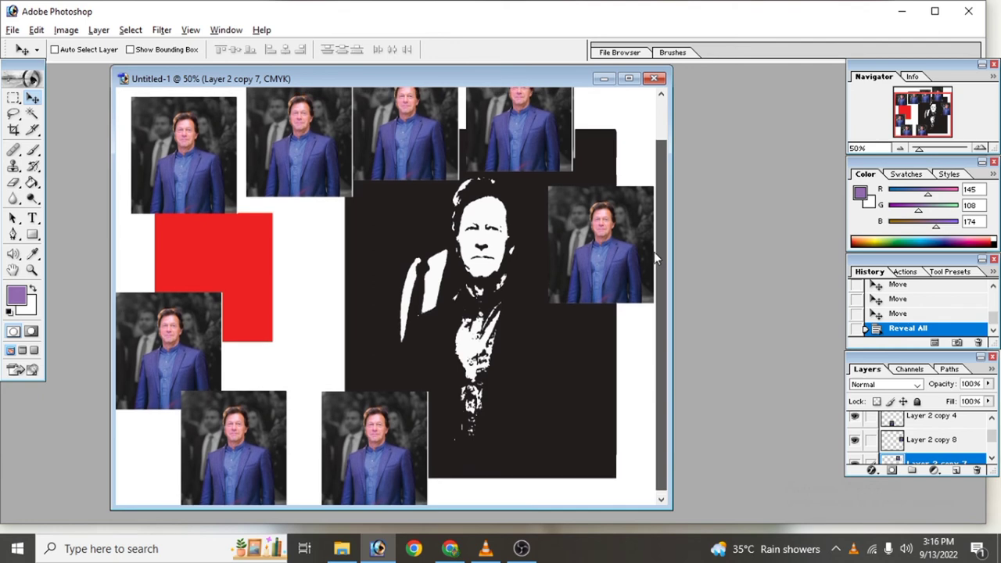
pyautogui.moveTo(657, 261); pyautogui.dragTo(659, 257)
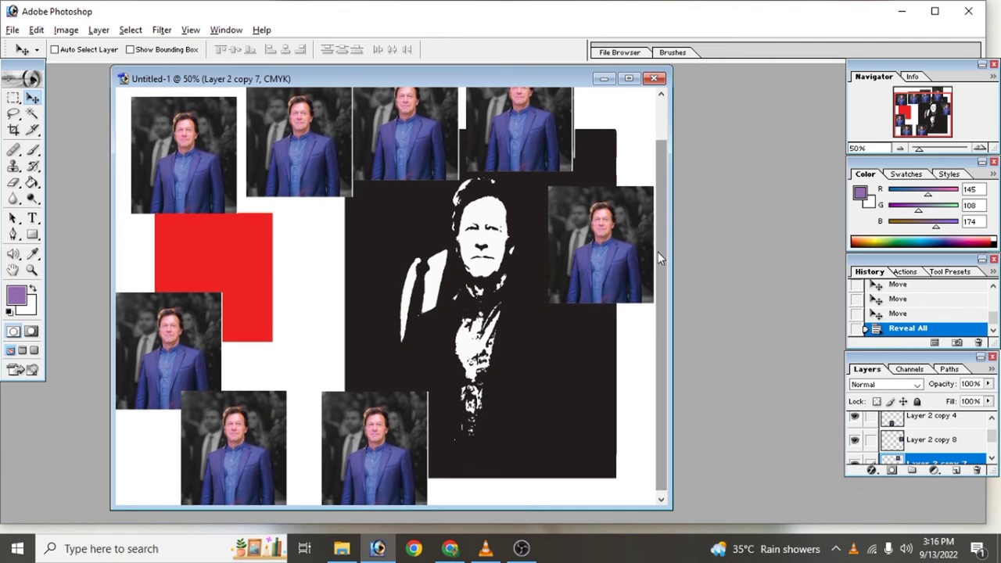
pyautogui.moveTo(657, 260)
pyautogui.mouseDown()
pyautogui.moveTo(657, 234)
pyautogui.moveTo(774, 234)
pyautogui.mouseUp()
# Flatten the collage and apply an Image > Trap of 3.53 mm.
pyautogui.click(35, 31)
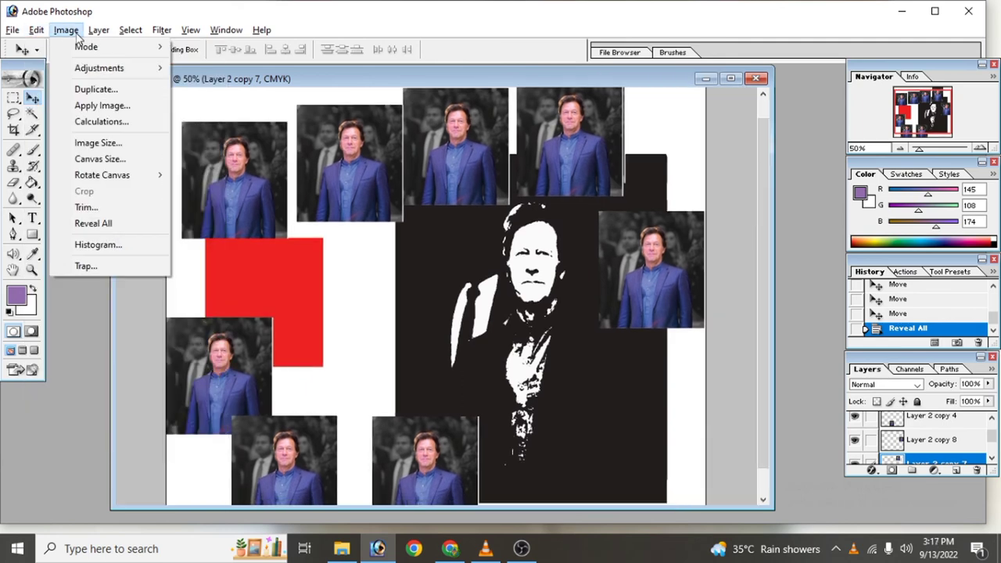
pyautogui.click(69, 32)
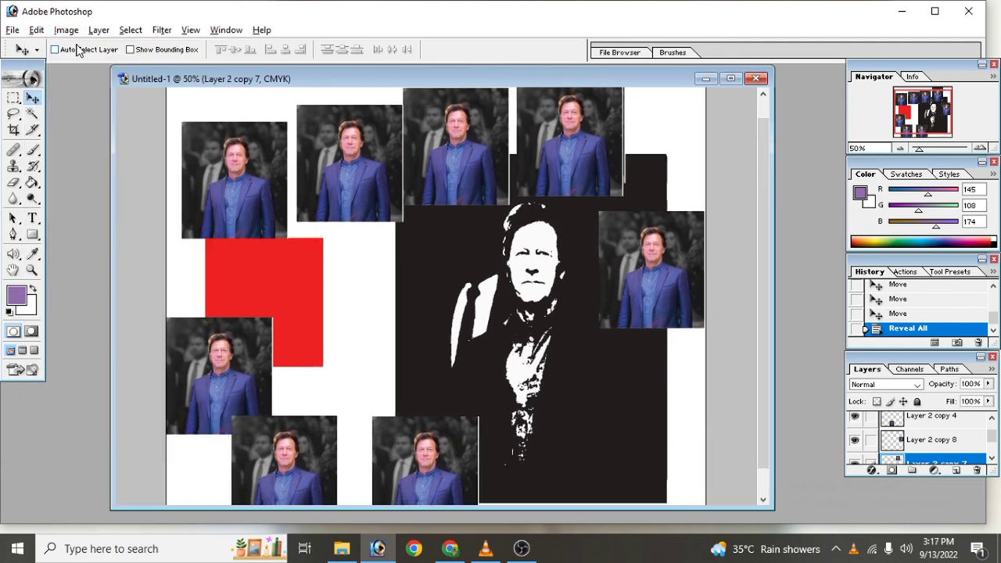
pyautogui.click(66, 31)
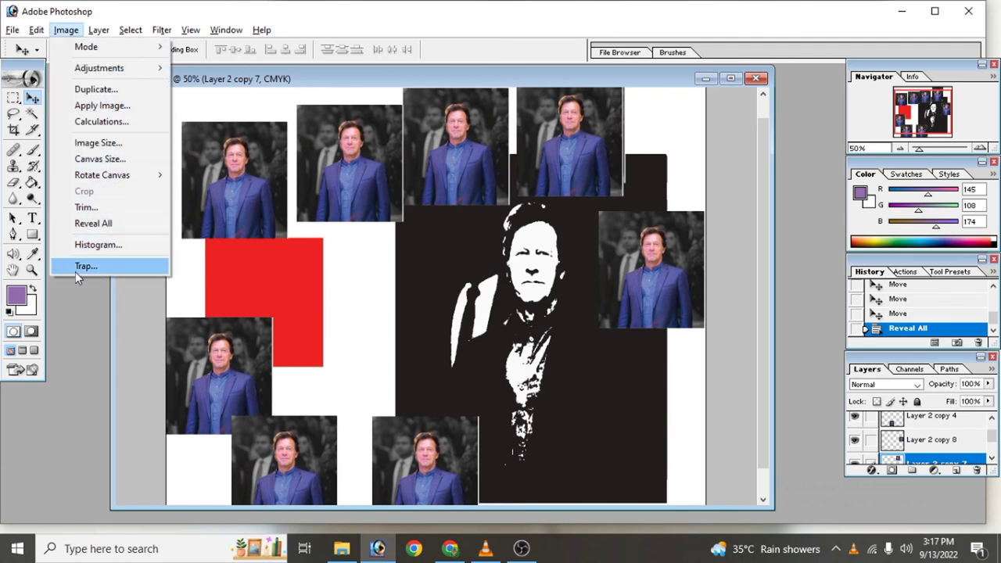
pyautogui.click(76, 270)
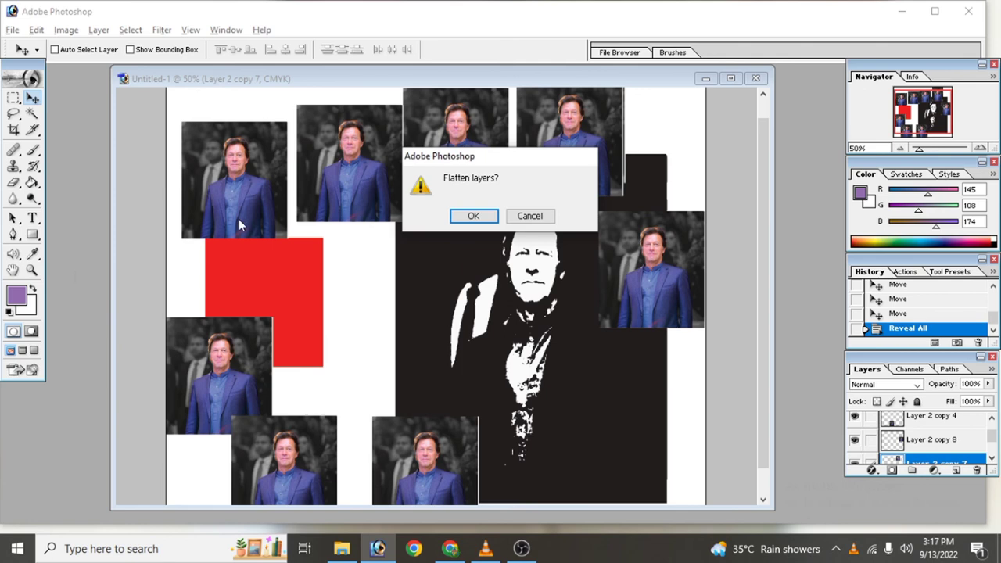
pyautogui.click(463, 216)
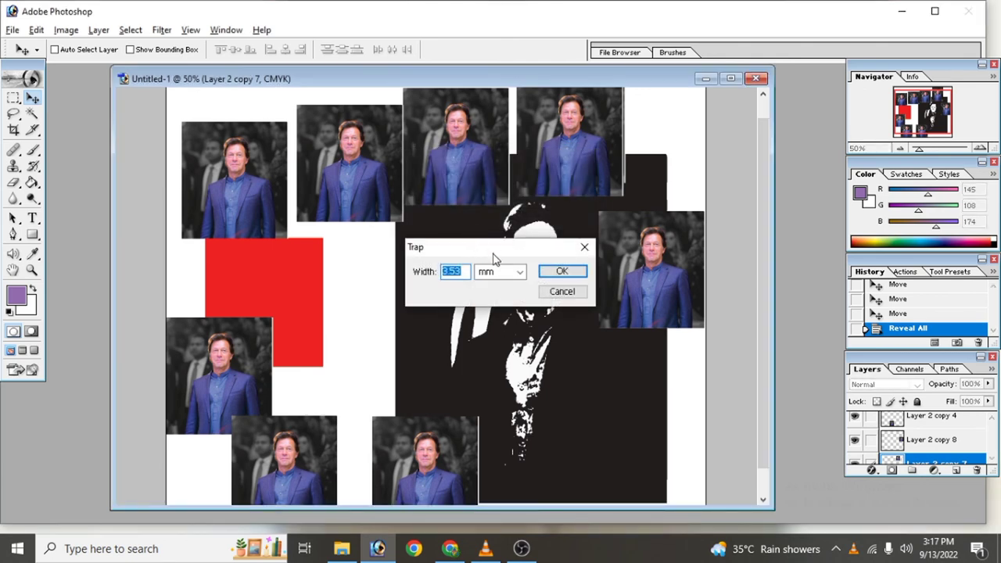
pyautogui.click(565, 272)
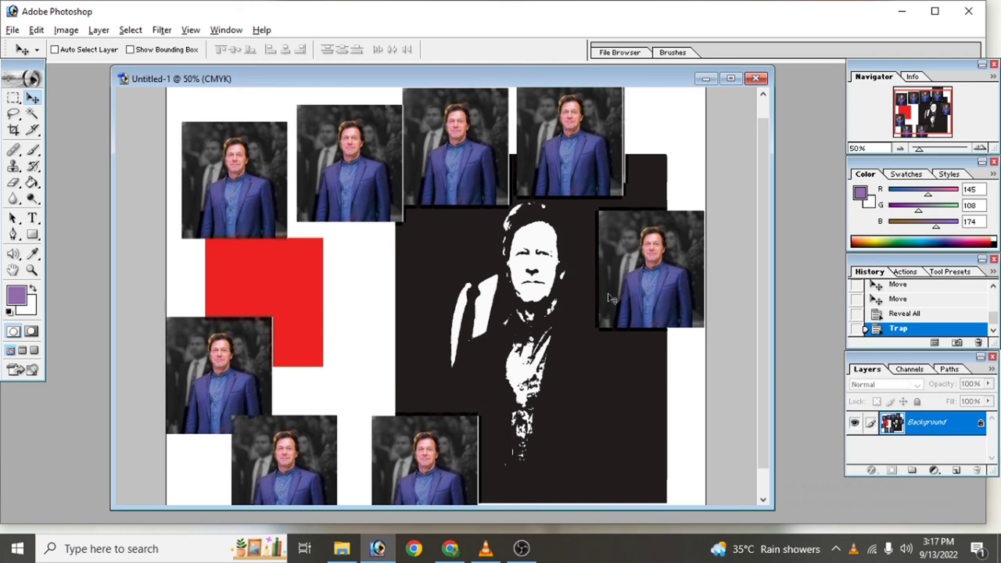
# Reopen and dismiss the Image menu, then scroll the view up.
pyautogui.click(66, 31)
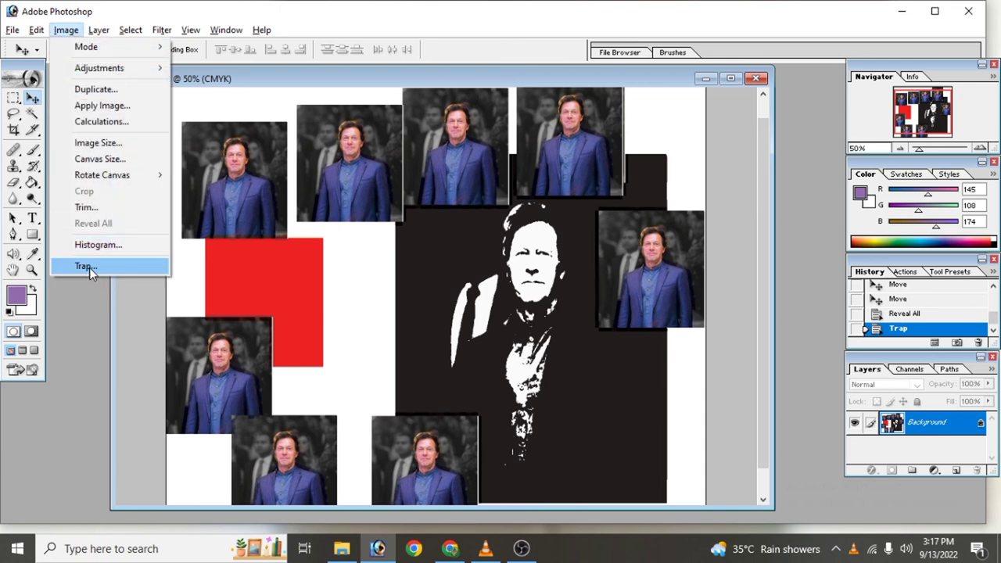
pyautogui.click(394, 377)
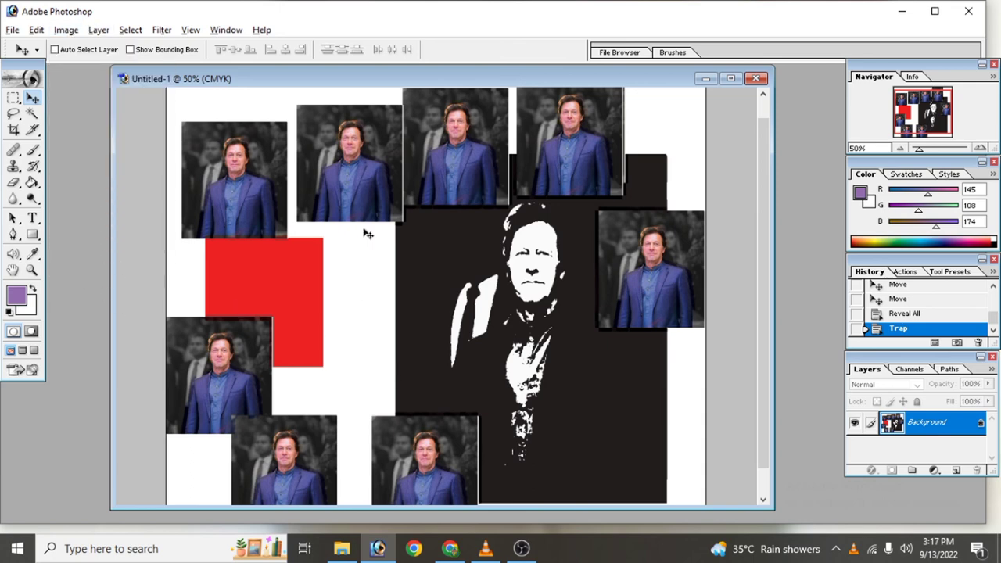
pyautogui.scroll(1, 313, 202)
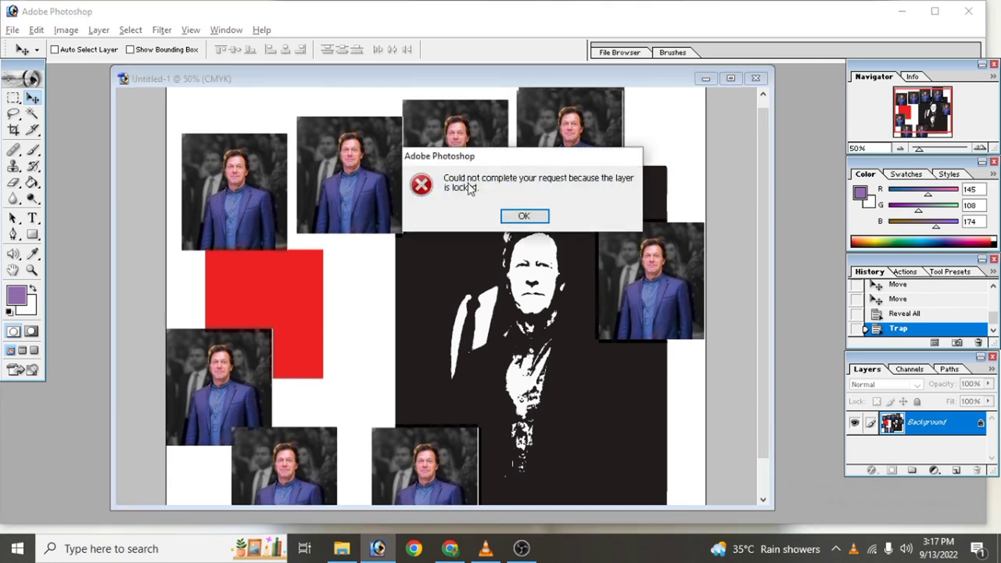
pyautogui.click(523, 216)
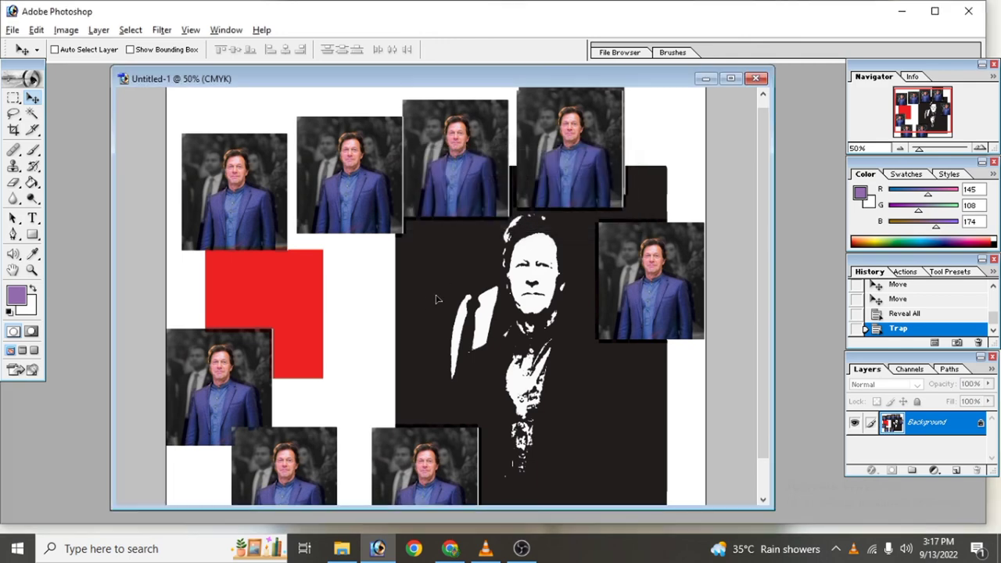
pyautogui.click(441, 226)
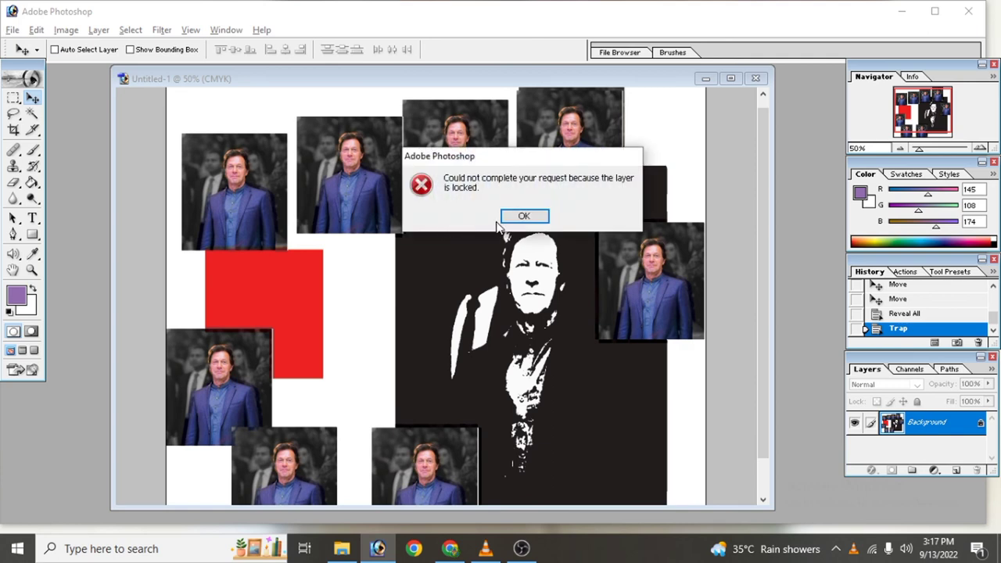
pyautogui.click(523, 217)
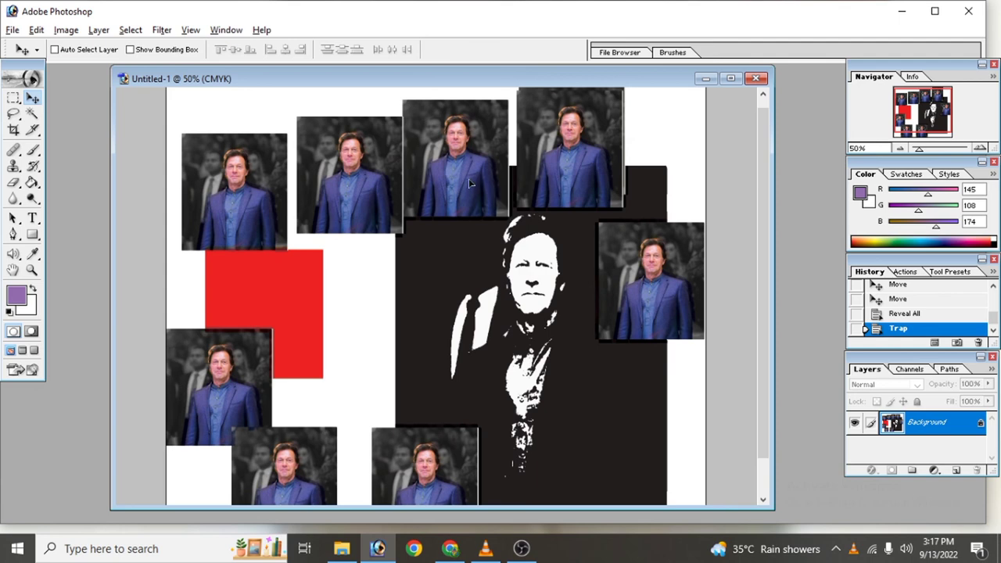
pyautogui.click(517, 313)
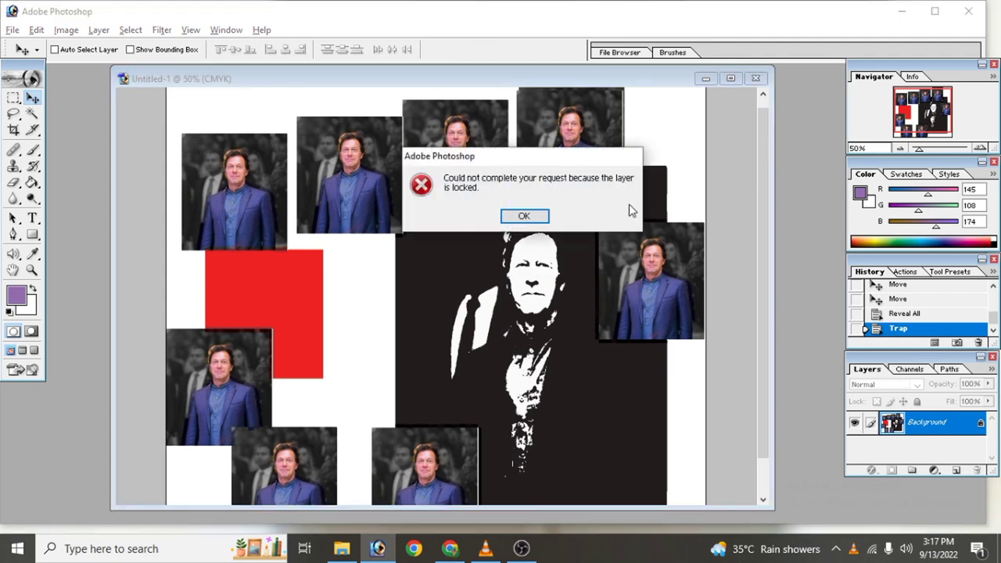
pyautogui.click(521, 217)
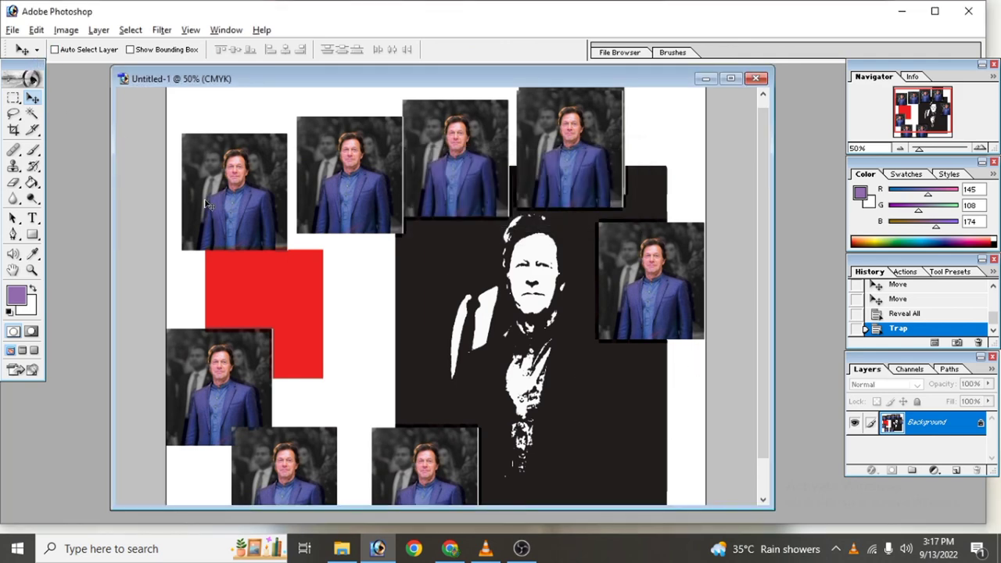
# Add a new Layer 1 and type 'khan' on the red square.
pyautogui.hotkey('ctrl', 'shift', 'n')
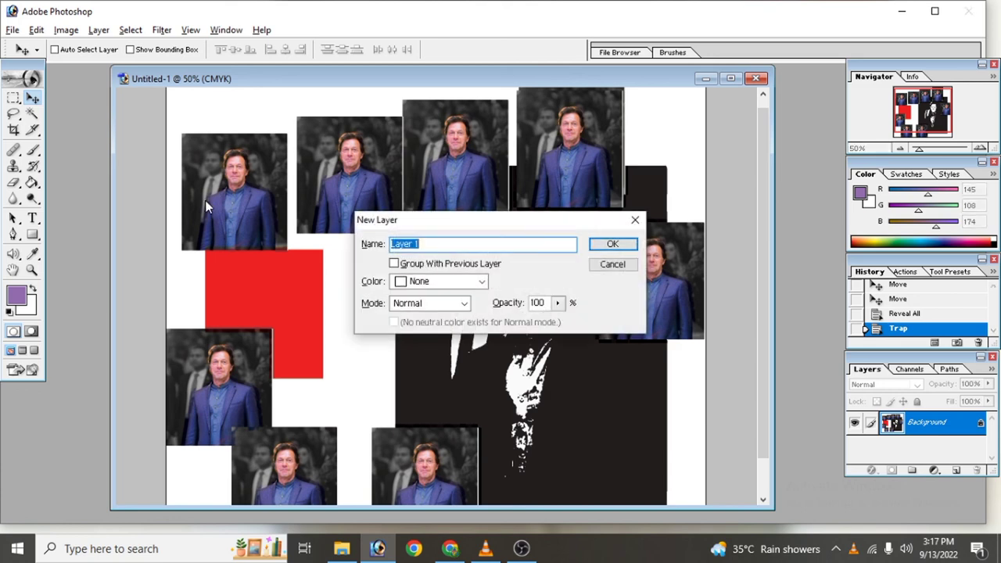
pyautogui.press('Return')
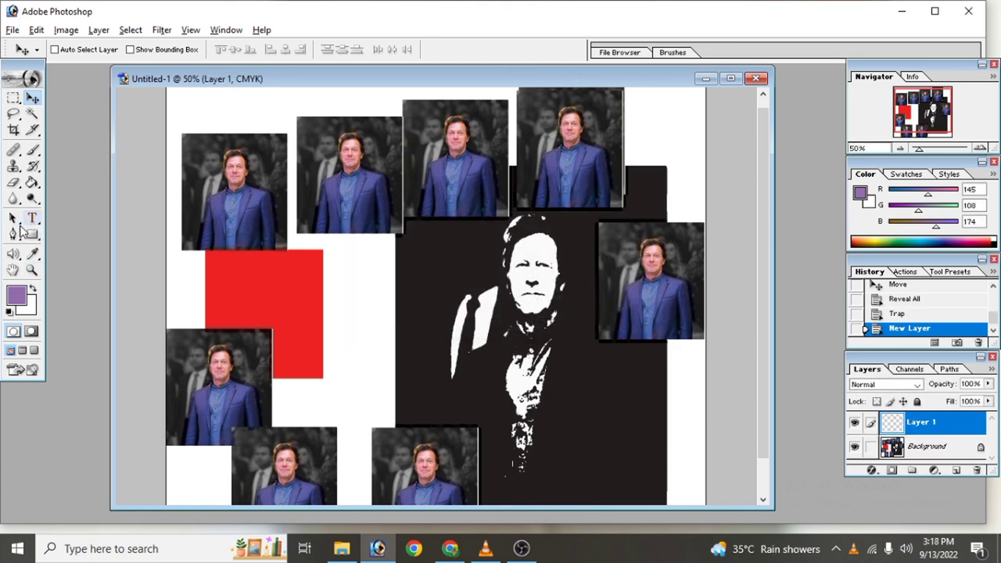
pyautogui.click(33, 218)
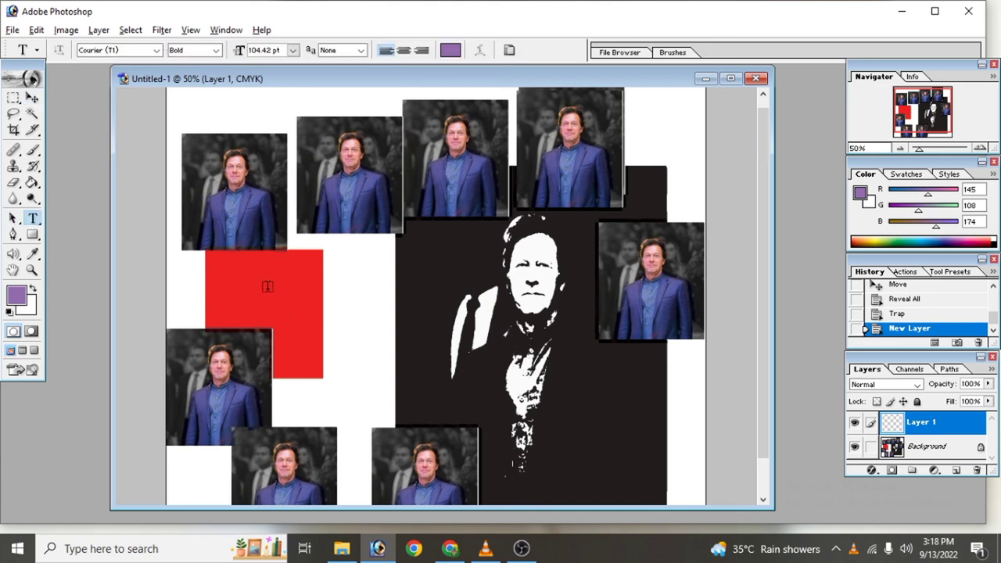
pyautogui.click(221, 286)
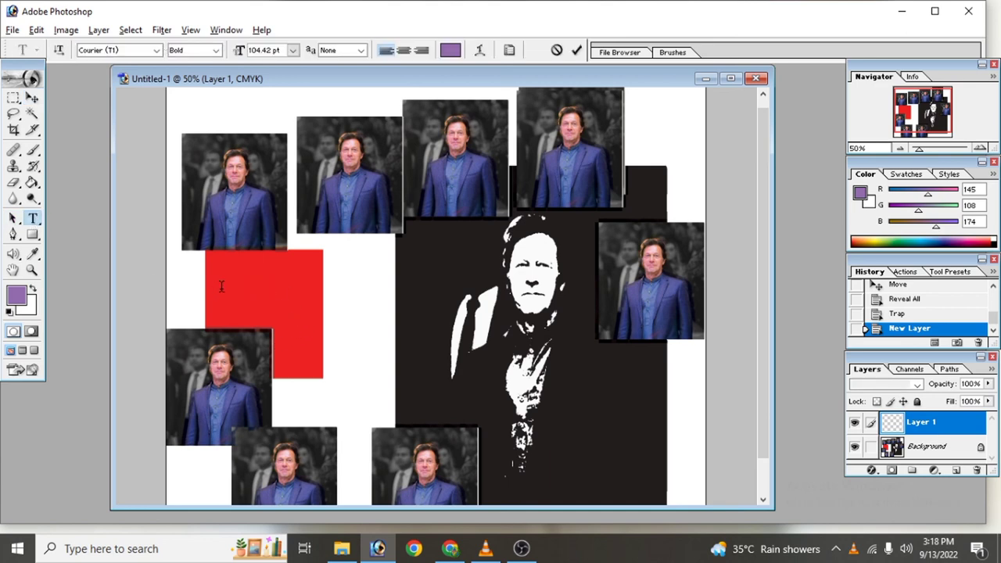
pyautogui.write('khan')
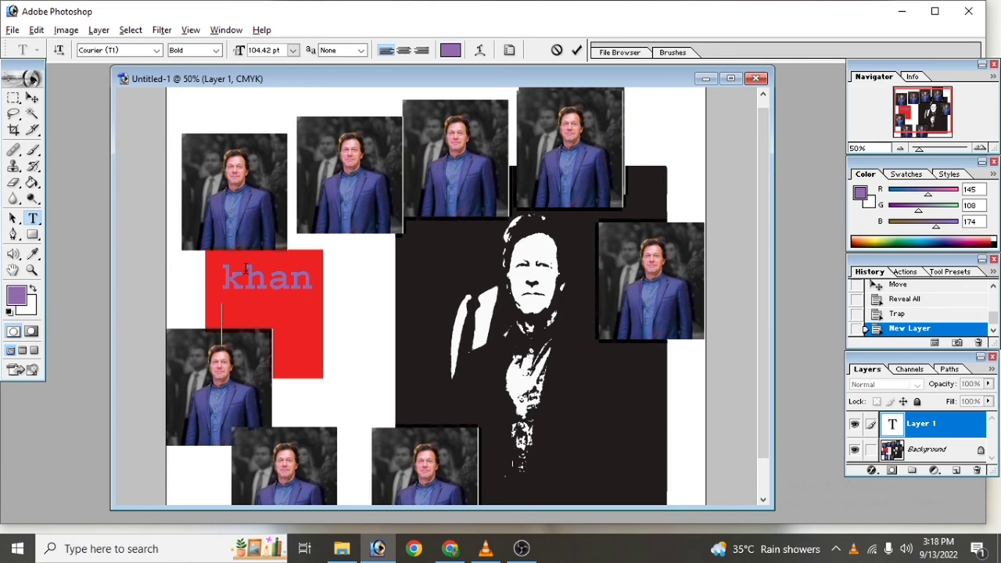
# Select the 'khan' text and change its colour to black.
pyautogui.click(245, 274)
pyautogui.doubleClick(245, 269)
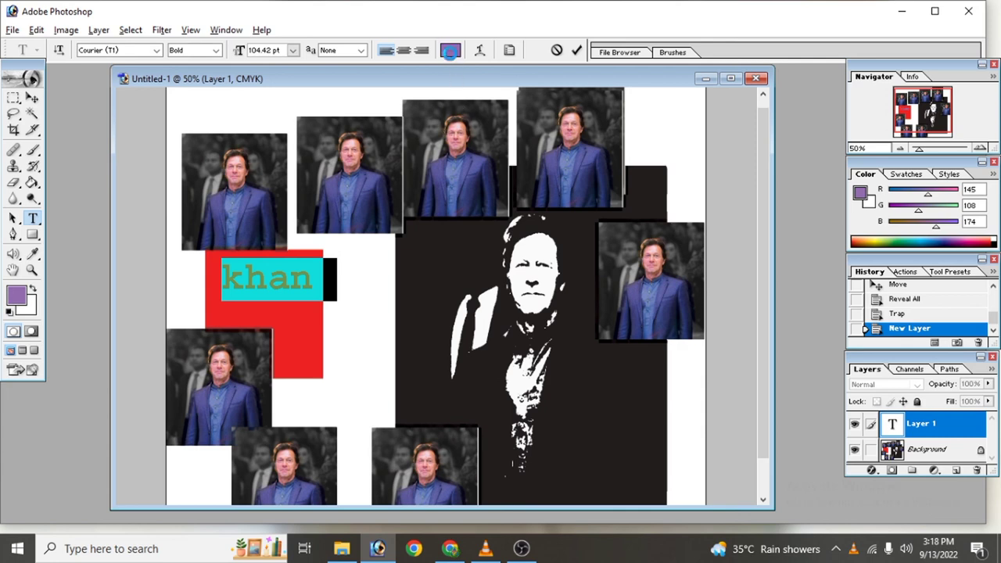
pyautogui.click(451, 53)
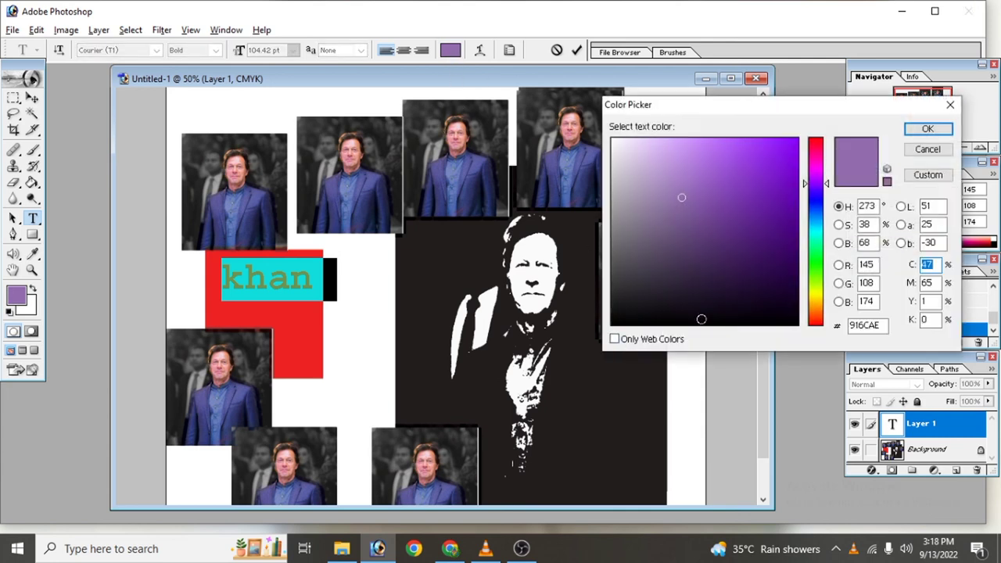
pyautogui.click(701, 319)
pyautogui.press('Return')
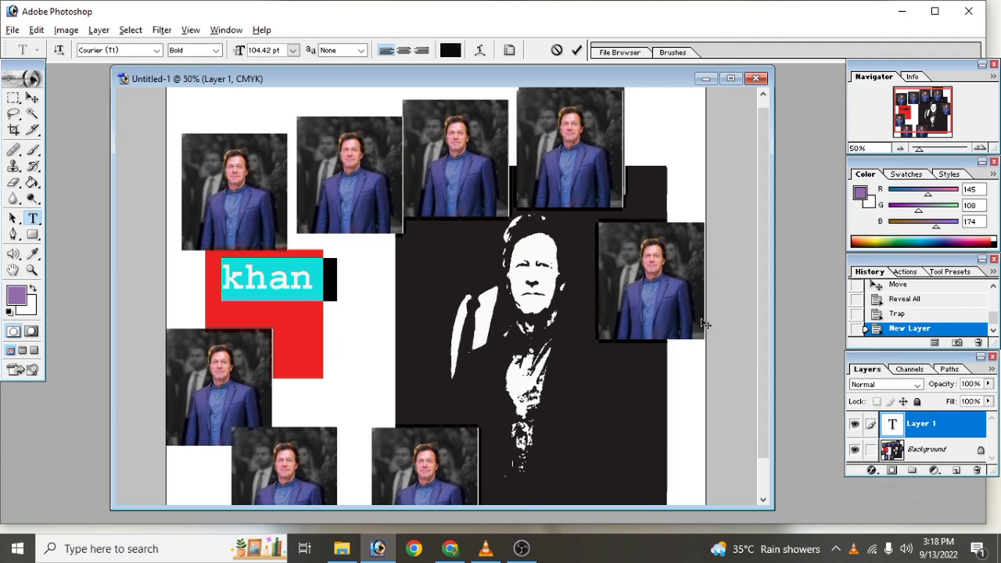
pyautogui.click(292, 328)
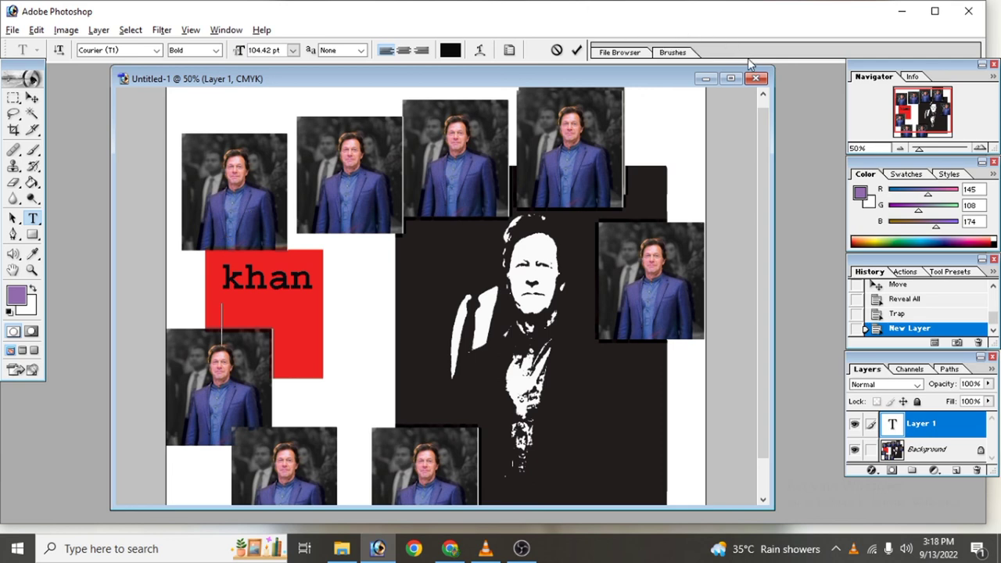
# Save the collage as a medium-quality JPEG named Untitled-1 copy.jpg.
pyautogui.click(755, 80)
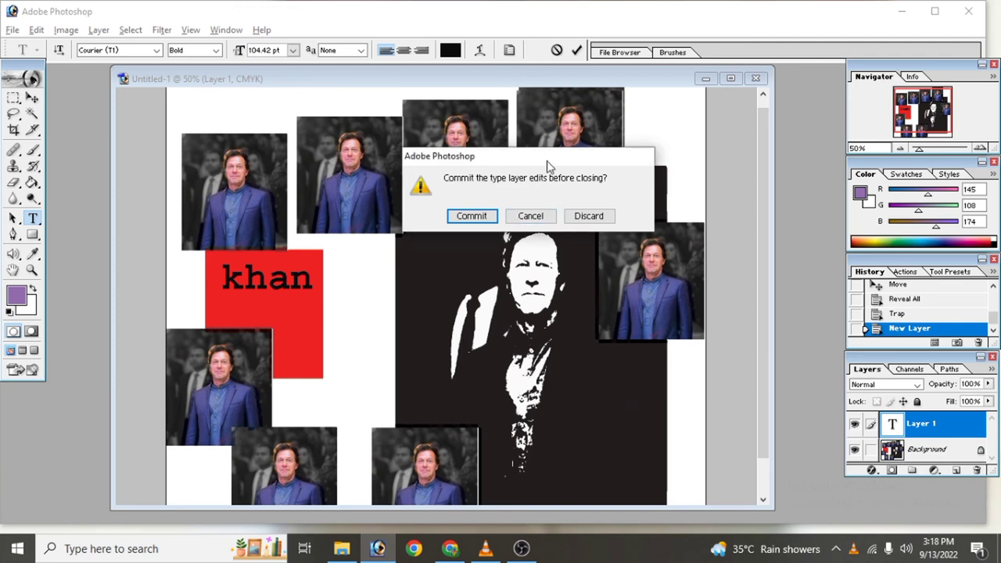
pyautogui.click(531, 216)
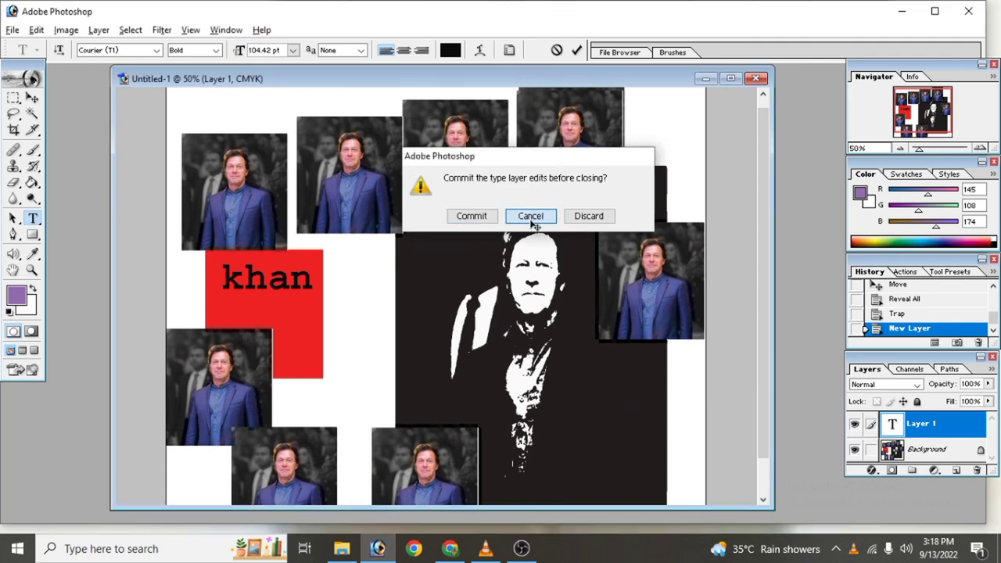
pyautogui.click(11, 30)
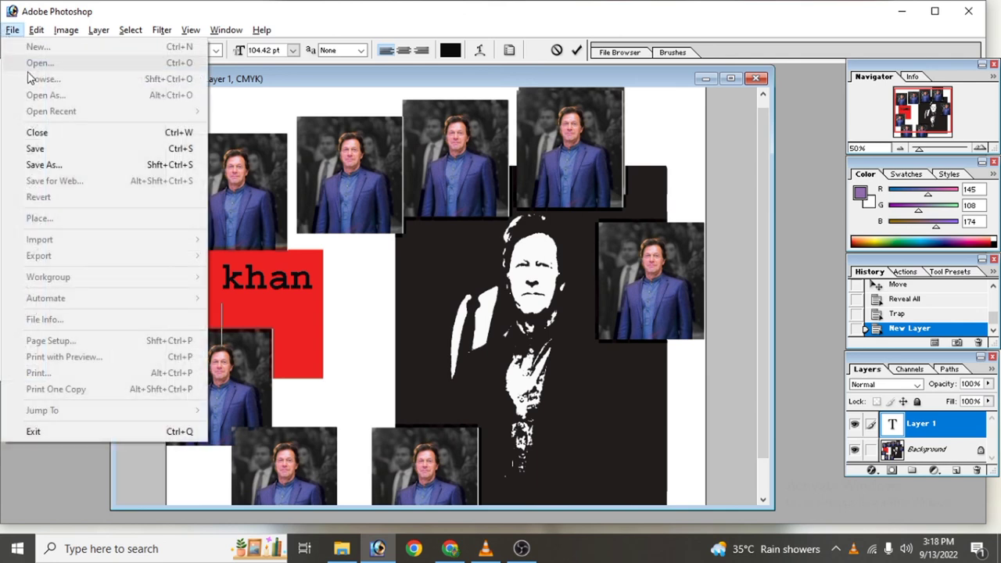
pyautogui.click(34, 151)
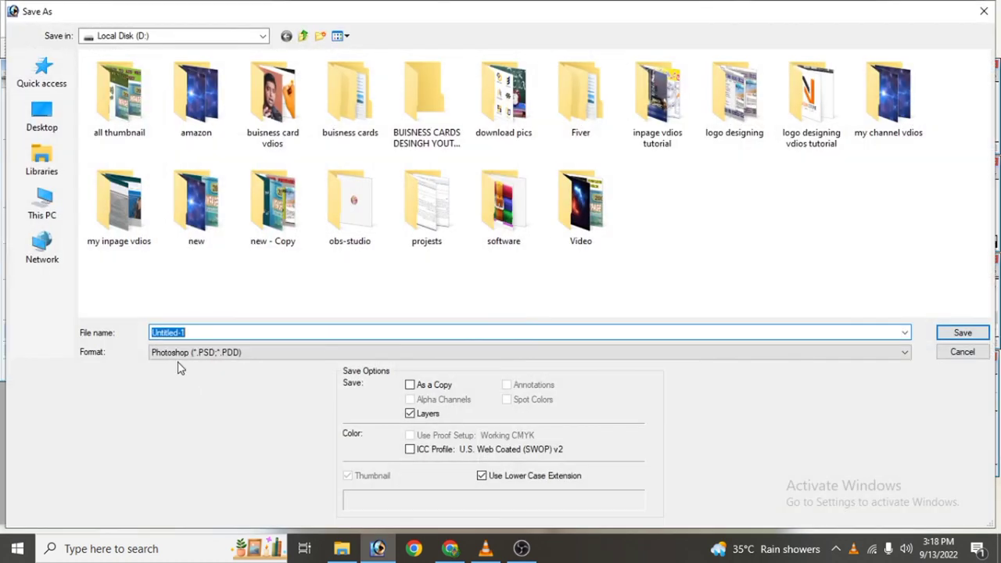
pyautogui.click(185, 353)
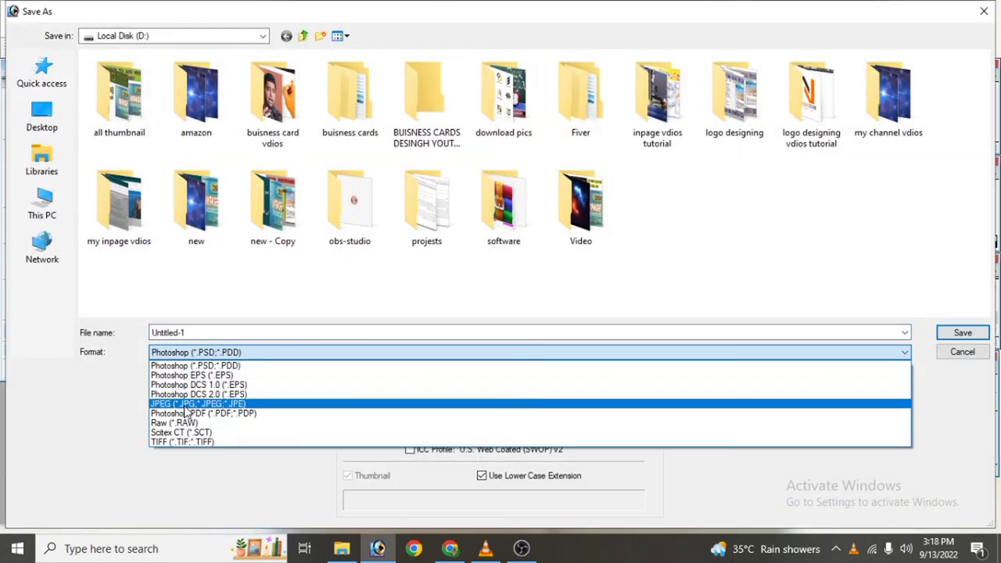
pyautogui.click(186, 405)
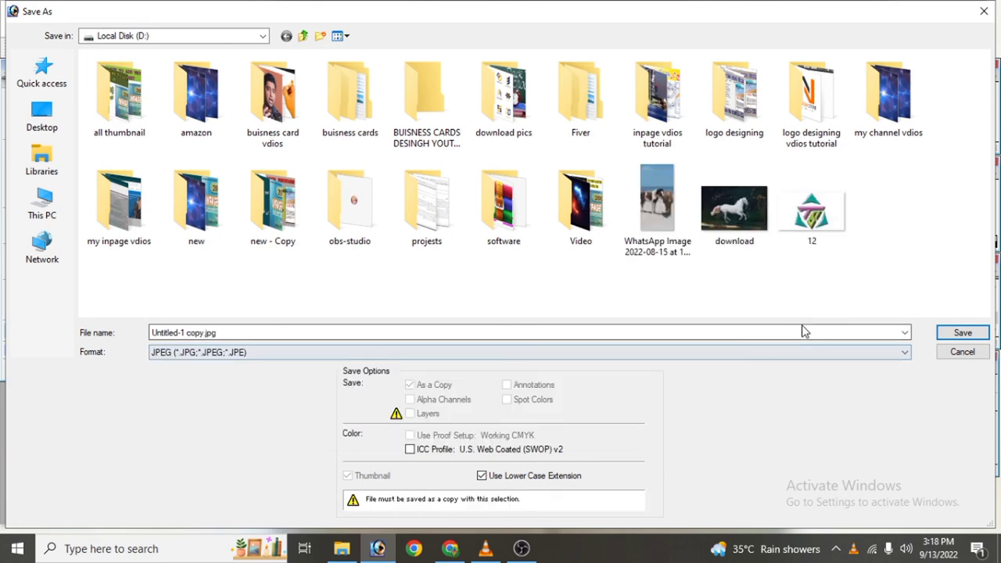
pyautogui.click(956, 333)
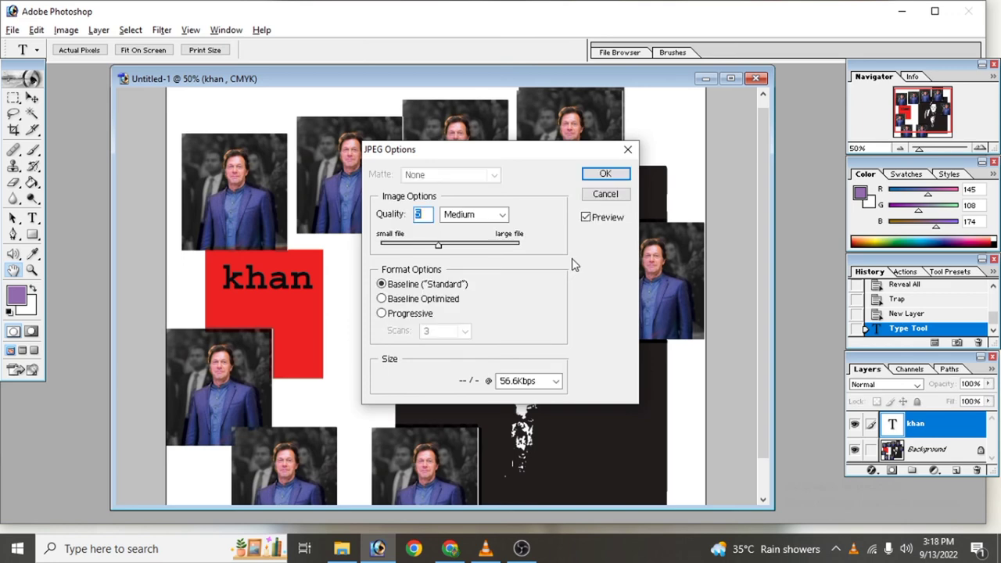
pyautogui.click(604, 174)
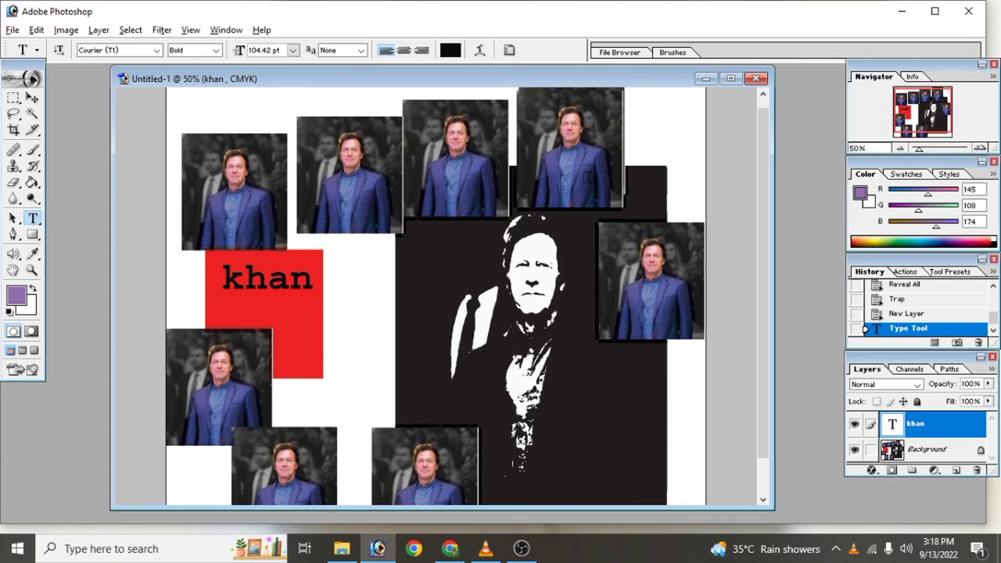
# Save the collage as Untitled-1 in Photoshop format and close it.
pyautogui.click(756, 79)
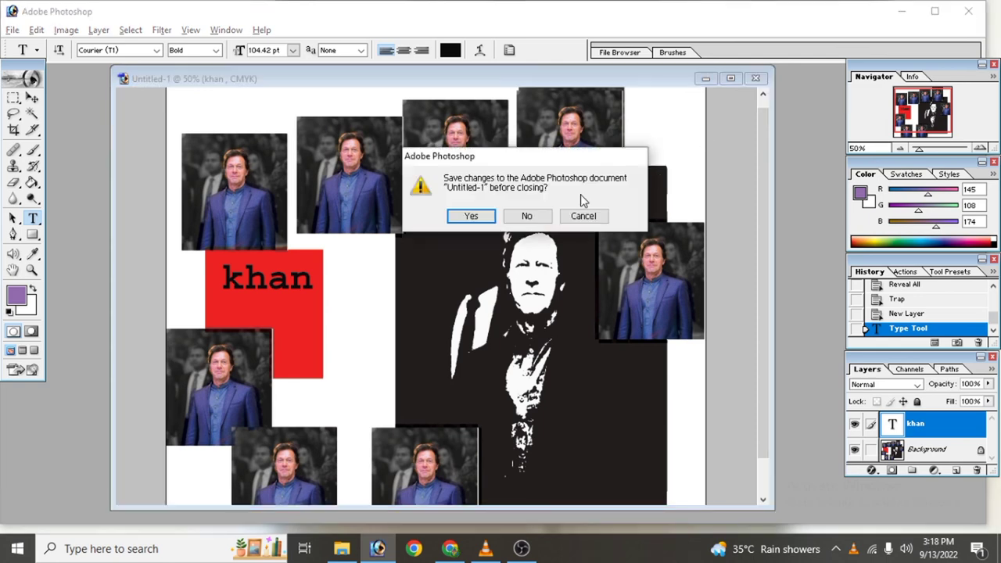
pyautogui.click(471, 219)
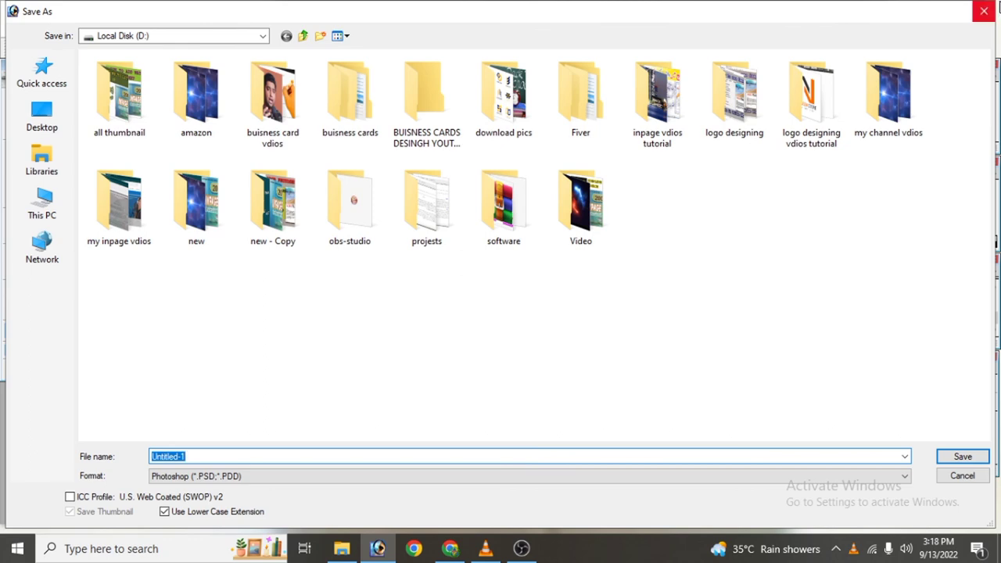
pyautogui.click(984, 11)
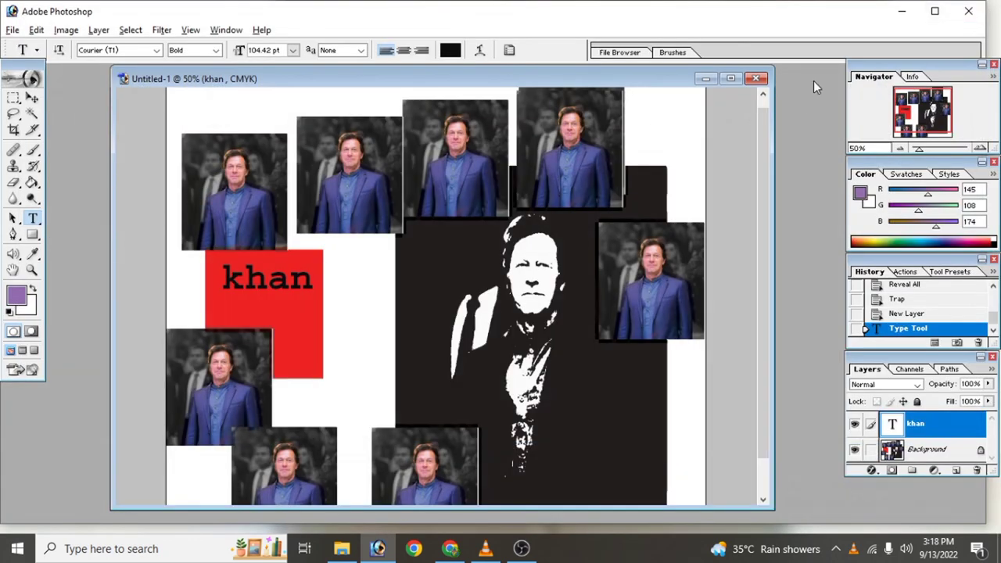
pyautogui.click(757, 79)
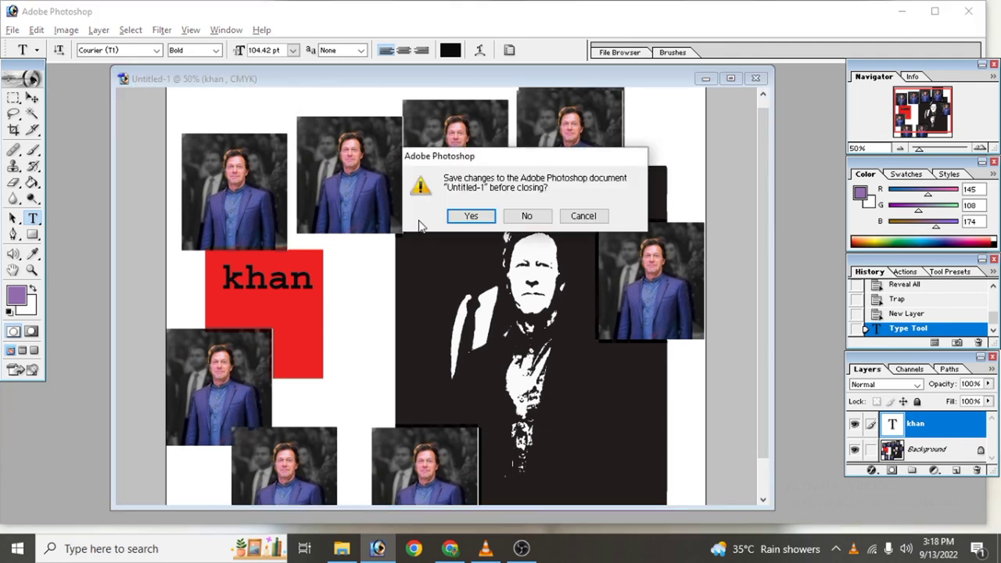
pyautogui.click(460, 220)
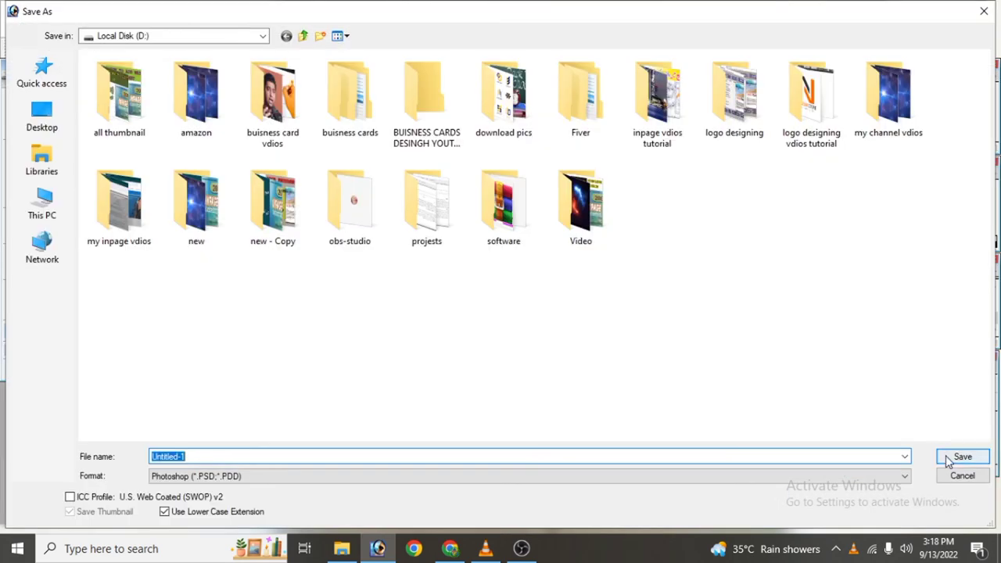
pyautogui.click(948, 462)
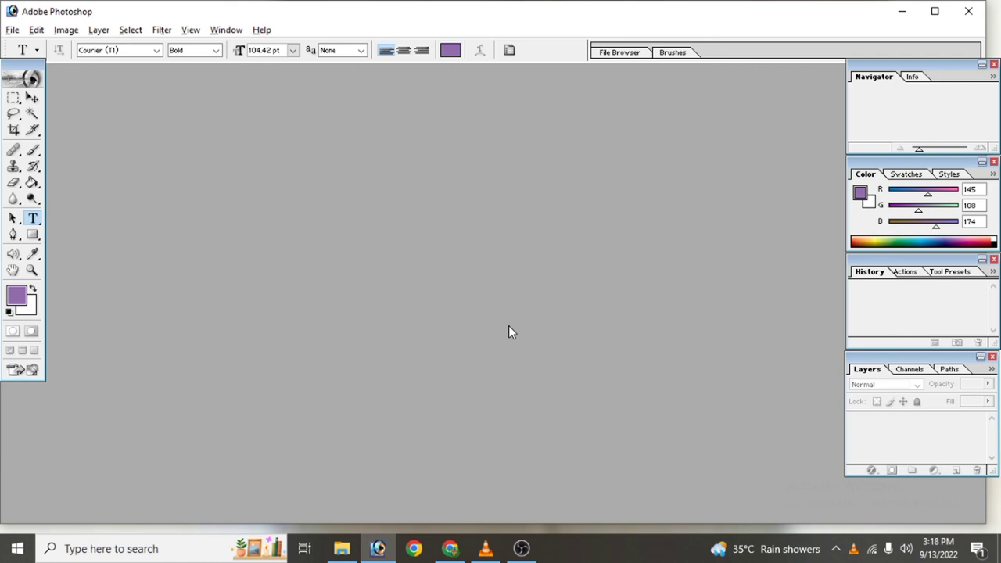
# Create a blank 1920 x 1080 document and pick the white horse image to open.
pyautogui.hotkey('ctrl', 'n')
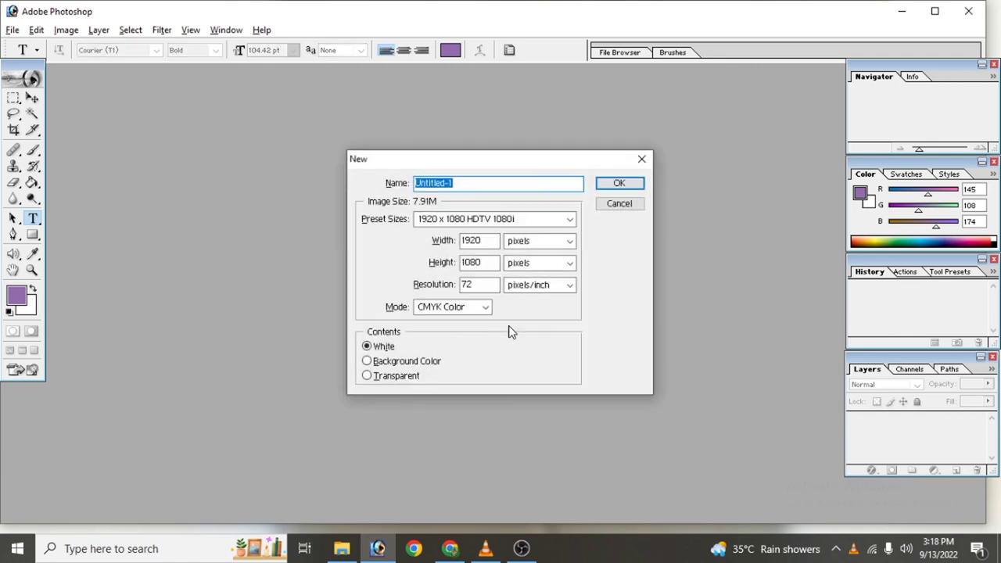
pyautogui.press('Return')
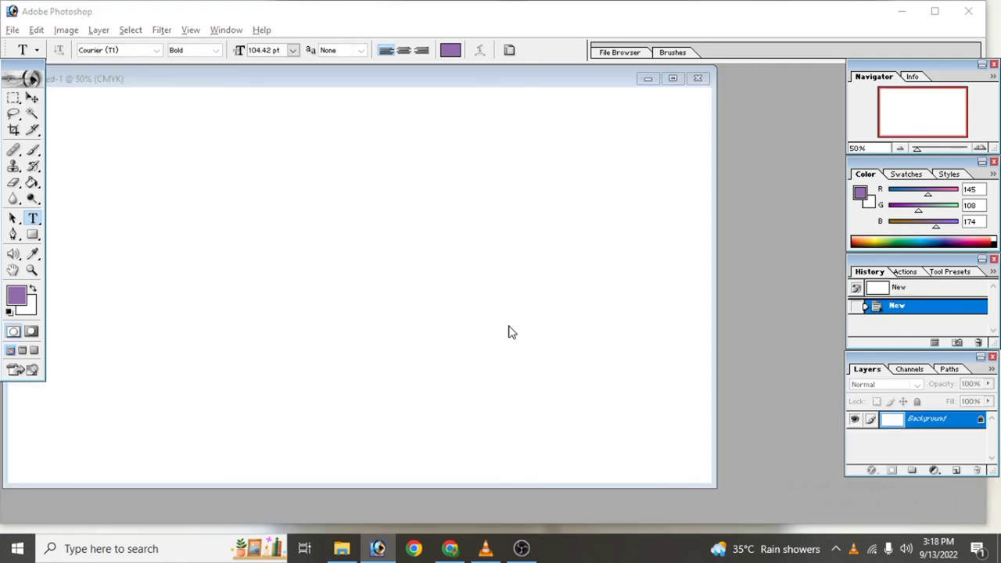
pyautogui.hotkey('ctrl', 'o')
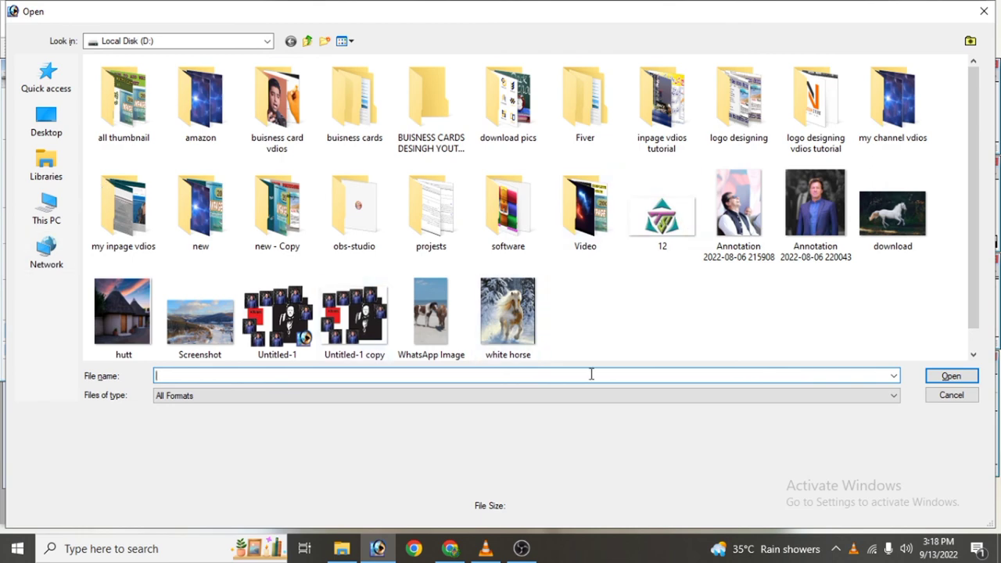
pyautogui.click(516, 311)
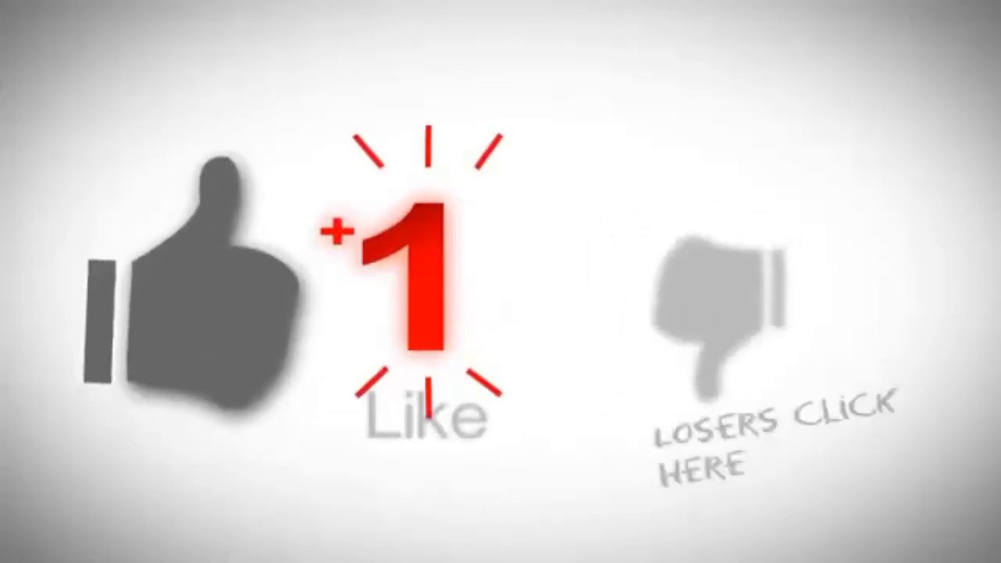